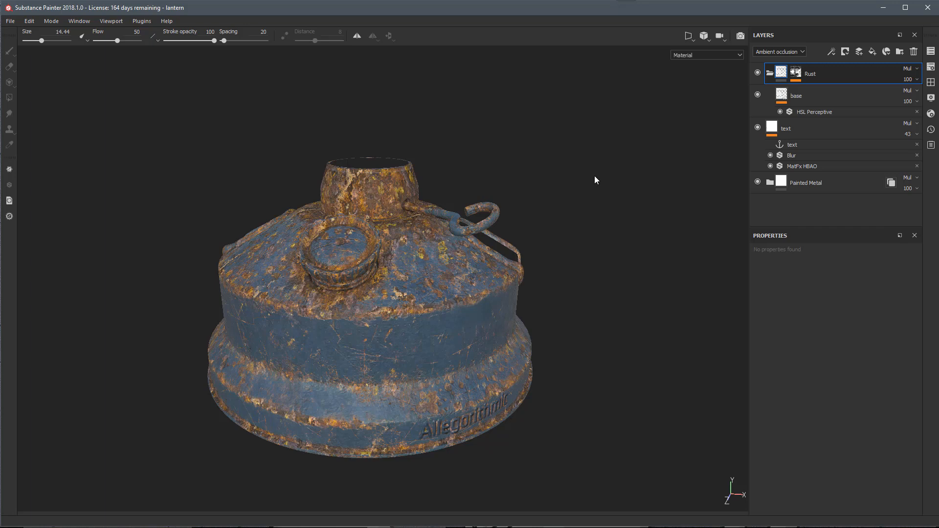
Step: Add a fill layer above the Rust folder and set its ambient occlusion blend mode to Normal
alt+right_drag(550, 203, 557, 216)
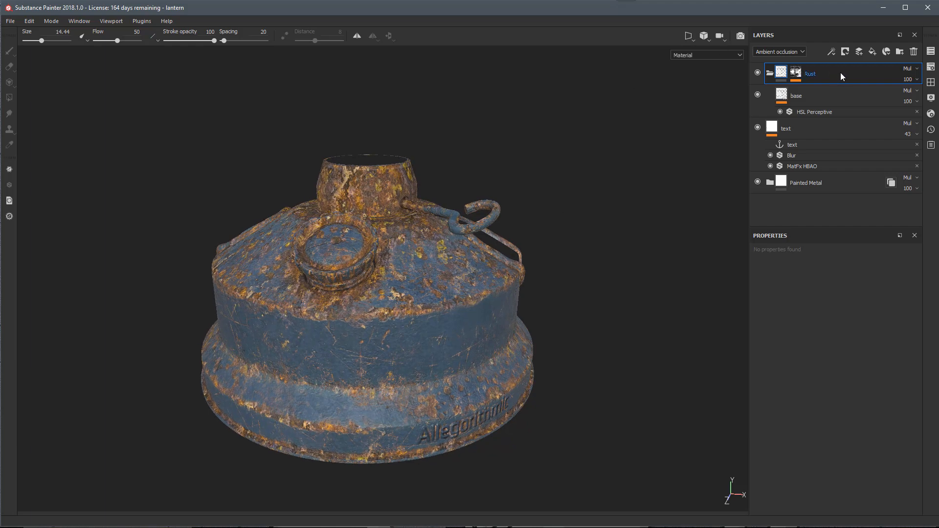
click(872, 51)
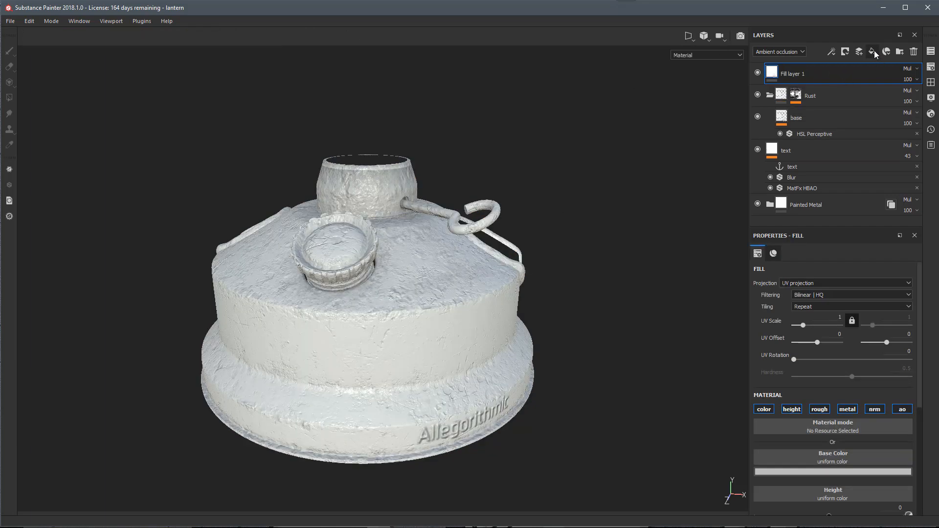
click(789, 53)
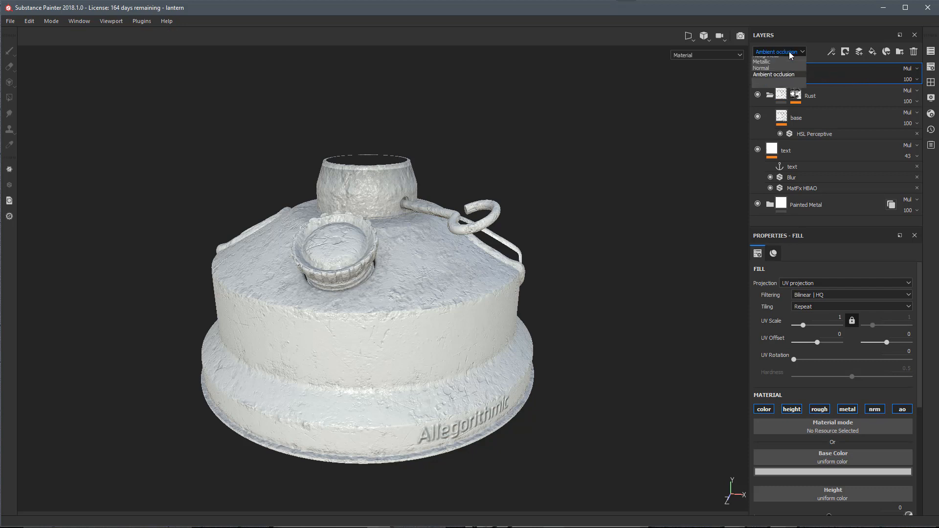
click(778, 92)
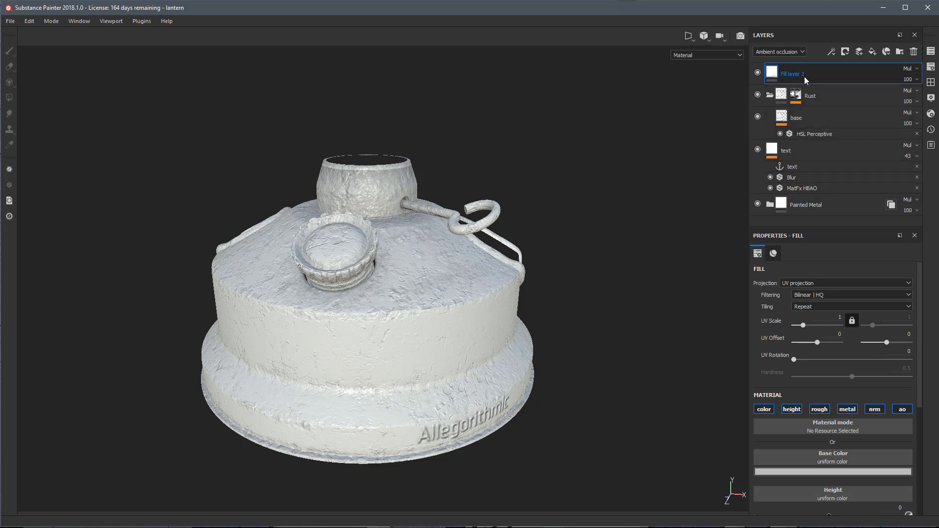
click(907, 68)
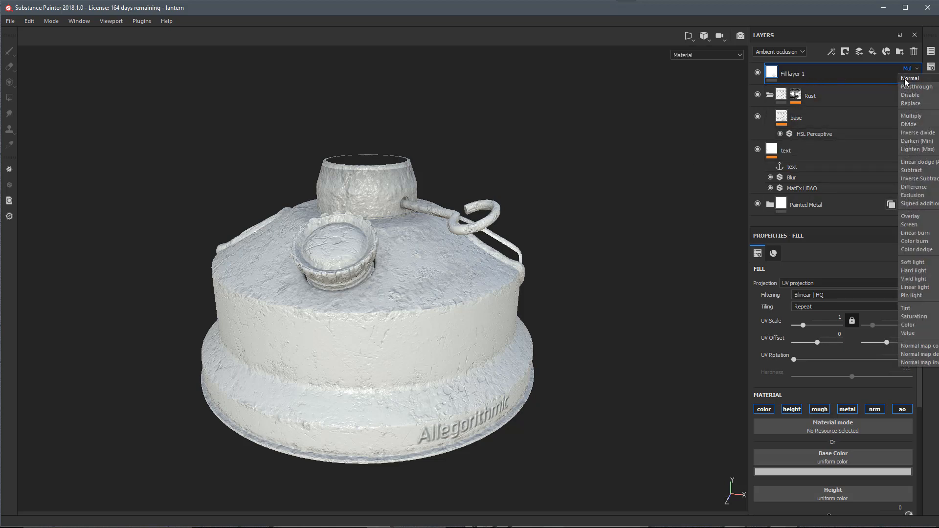
click(904, 78)
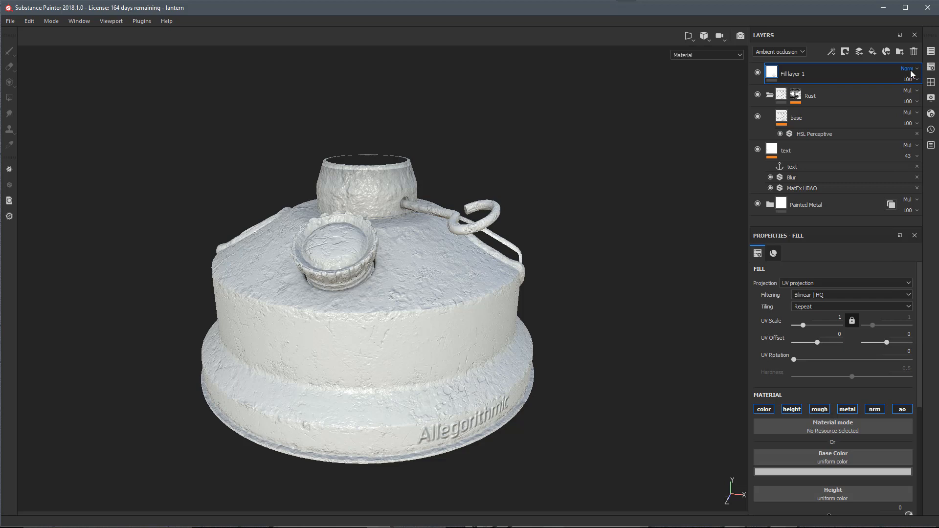
Step: Set the new fill layer's Height channel blend mode to Normal
click(778, 52)
click(761, 66)
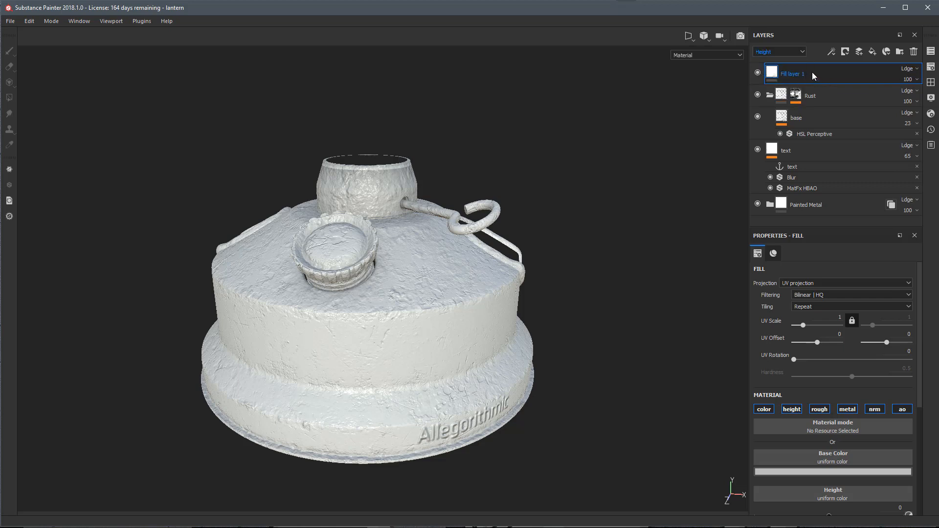
click(906, 69)
click(909, 79)
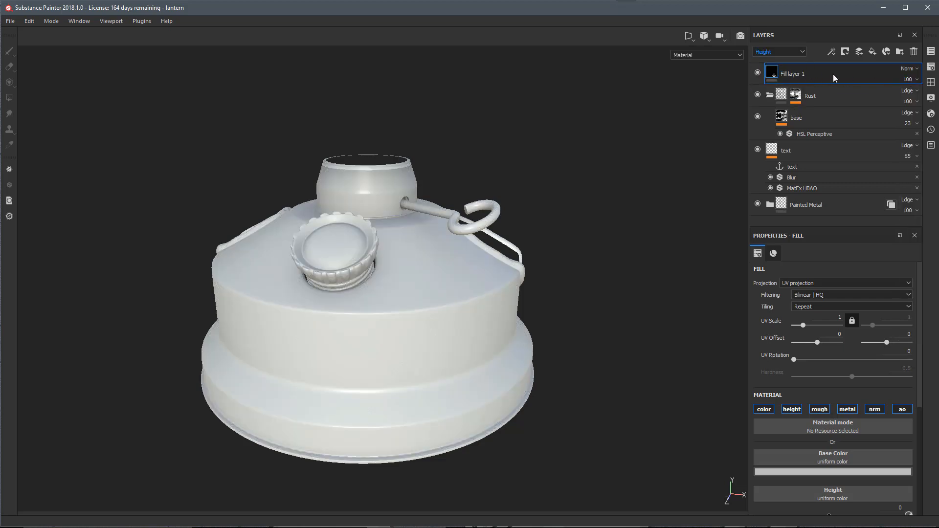
Step: Rename the new fill layer as base
double_click(801, 75)
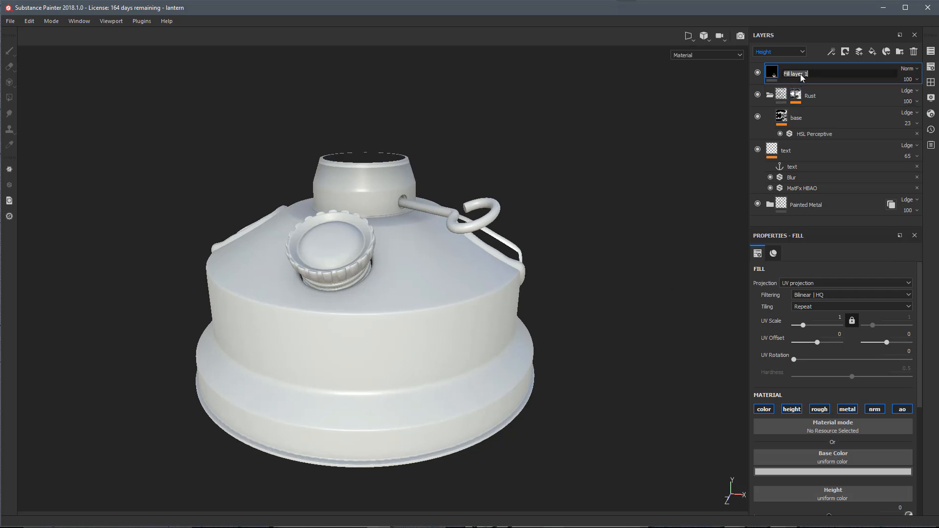
text(base)
key(Return)
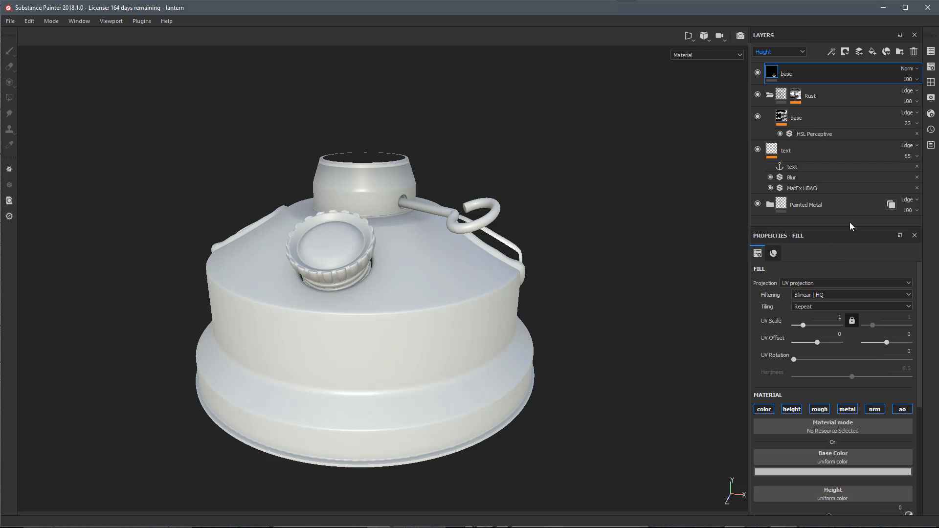
Step: Give the new base layer a dark grey base color with a value of about 0.151 and a metallic value of 1
scroll(922, 305, down, 3)
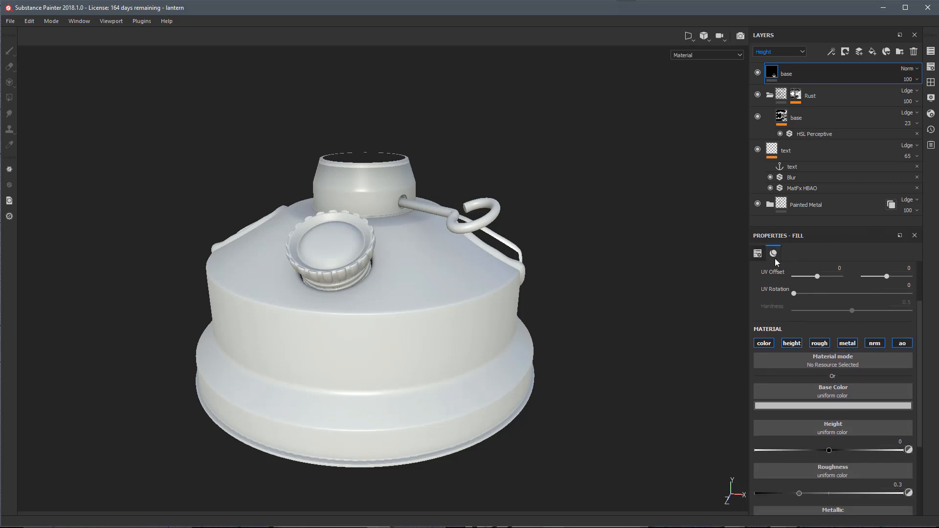
scroll(774, 259, down, 3)
click(768, 345)
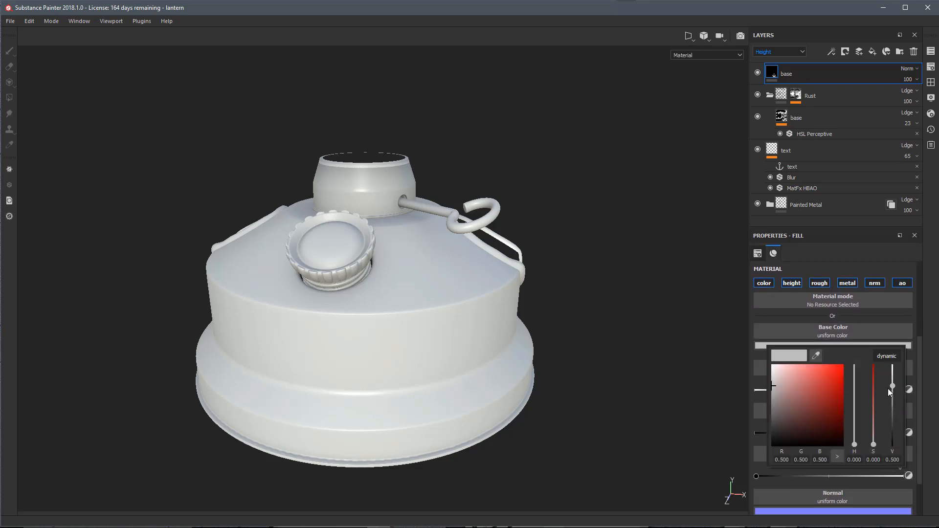
drag(892, 388, 892, 411)
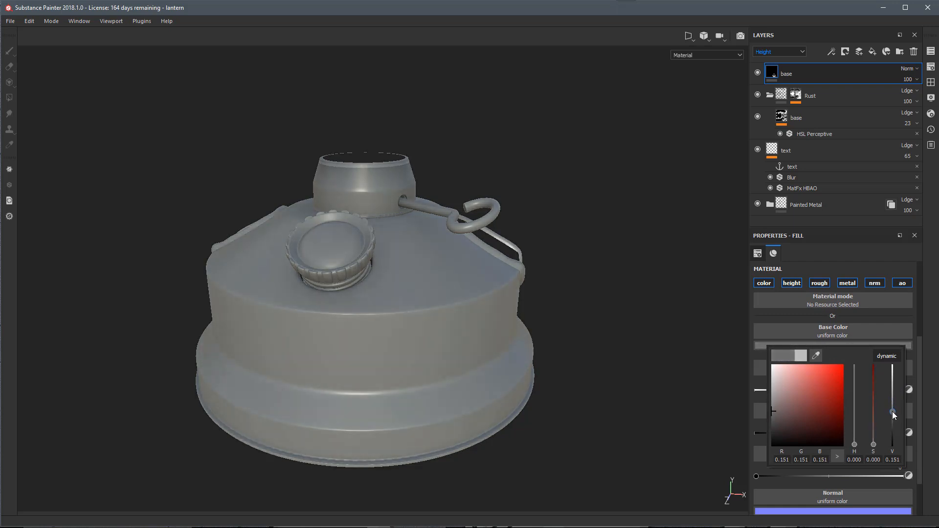
click(792, 313)
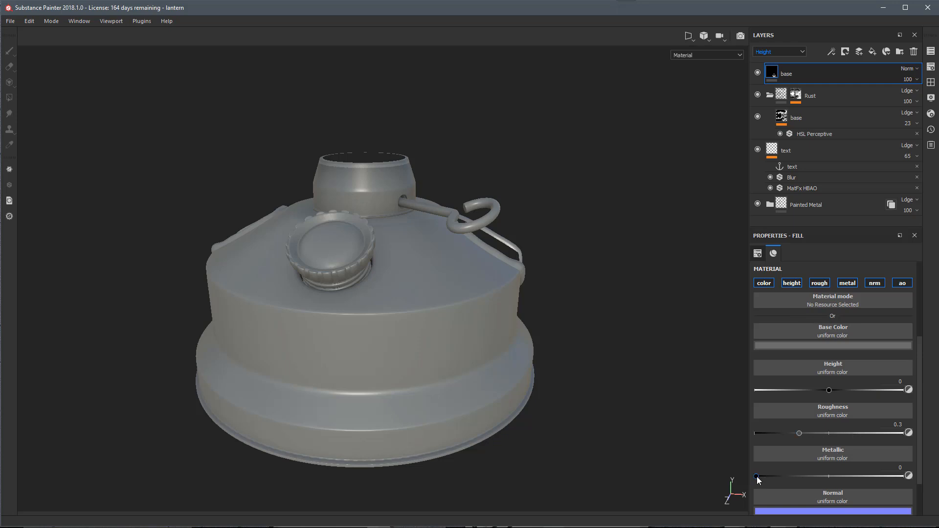
drag(756, 476, 901, 476)
alt+drag(476, 312, 498, 311)
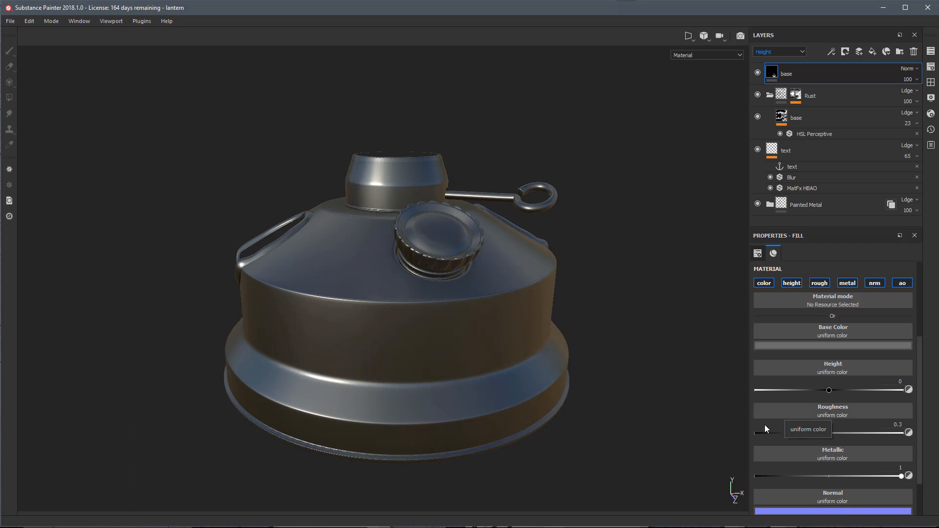
Step: Search the resources for "grunge rough" and assign Grunge Rough Dirty to the base layer's roughness
click(767, 410)
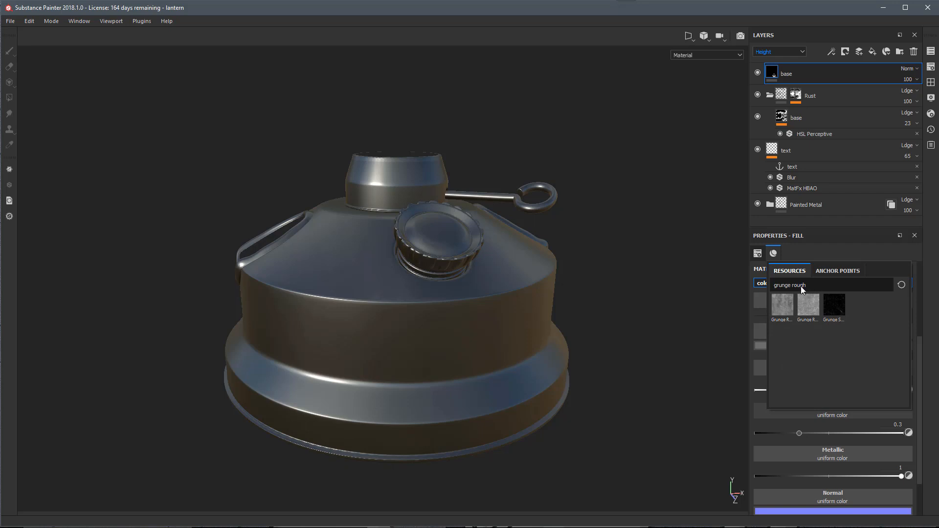
mouse_move(785, 307)
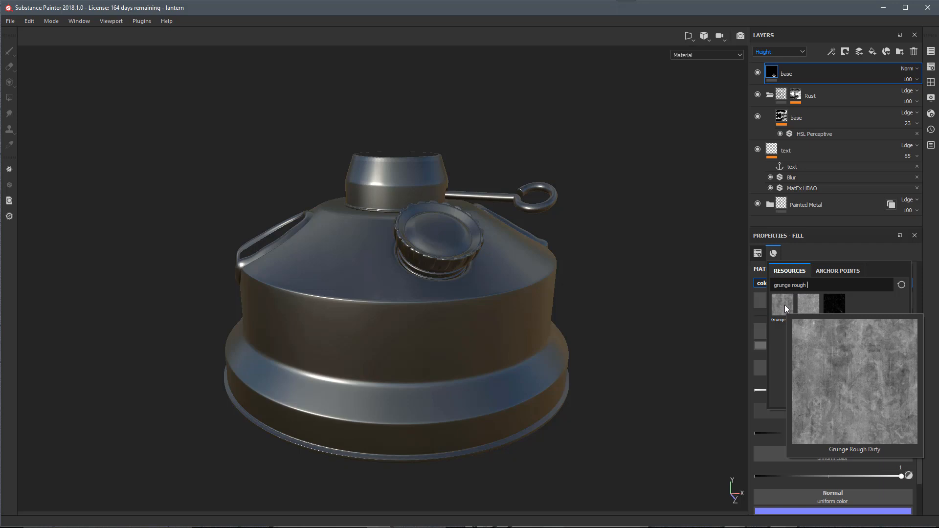
click(784, 304)
alt+drag(484, 323, 521, 347)
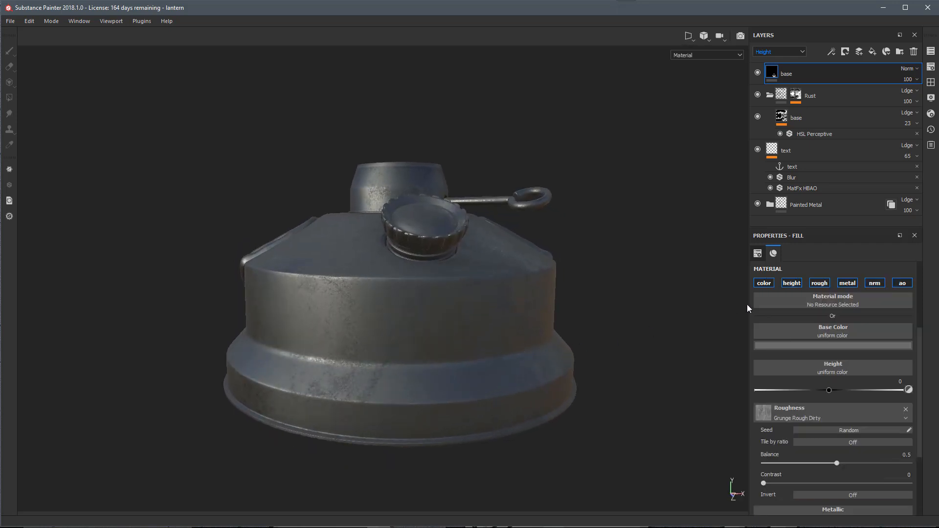
Step: Switch the base layer's fill to tri-planar projection with a UV scale of about 2.42
click(757, 253)
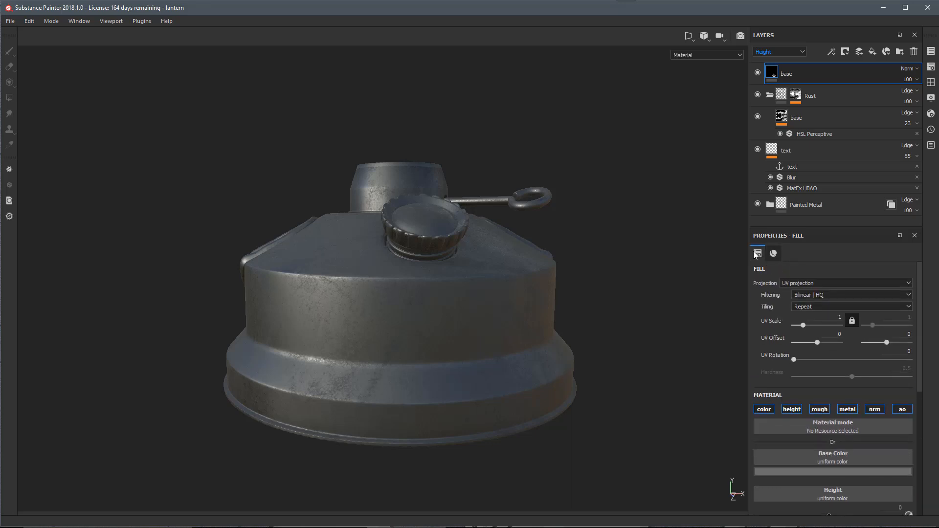
click(820, 282)
click(809, 296)
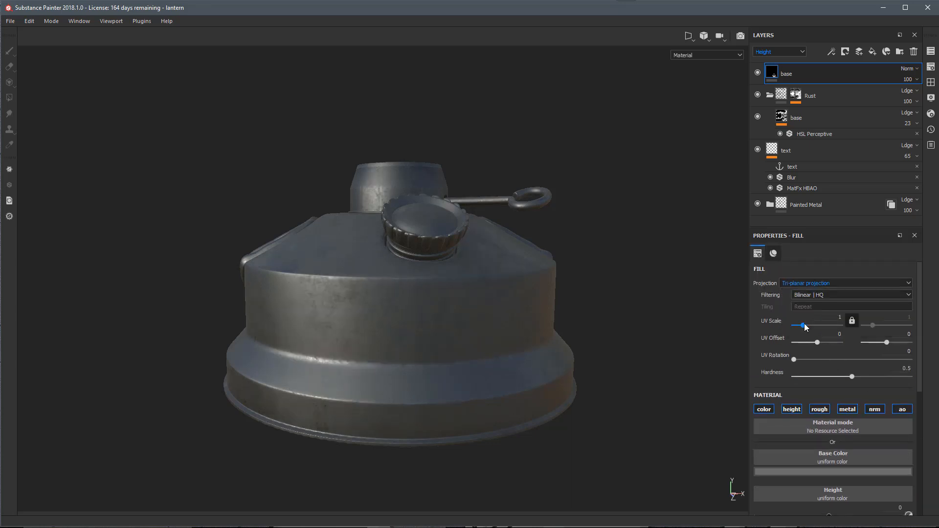
drag(803, 326, 805, 324)
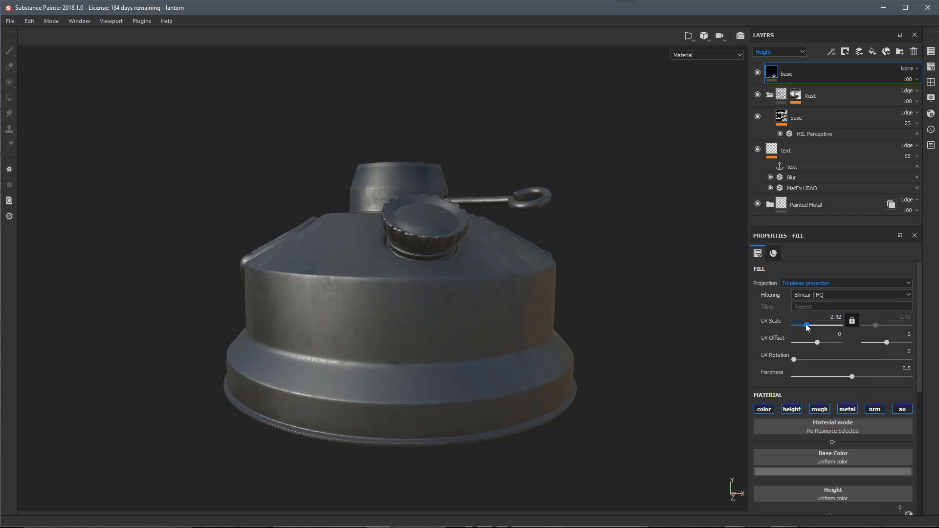
alt+drag(531, 294, 509, 315)
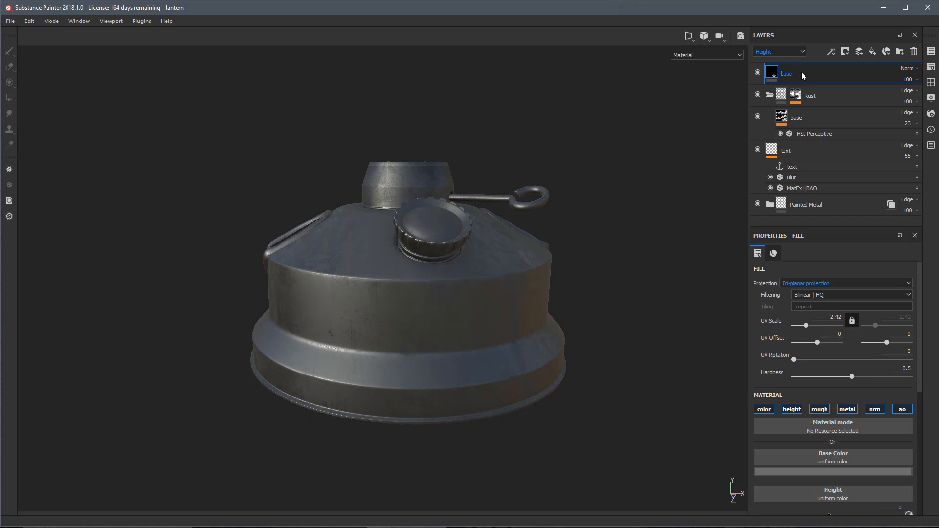
Step: Add a Levels effect to the top base layer and have it affect the Roughness channel
scroll(831, 423, down, 3)
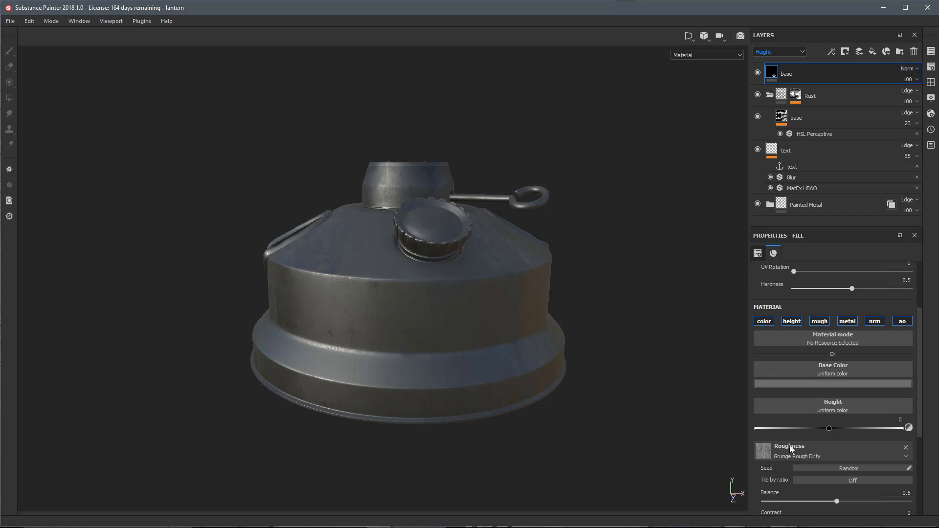
scroll(797, 455, down, 1)
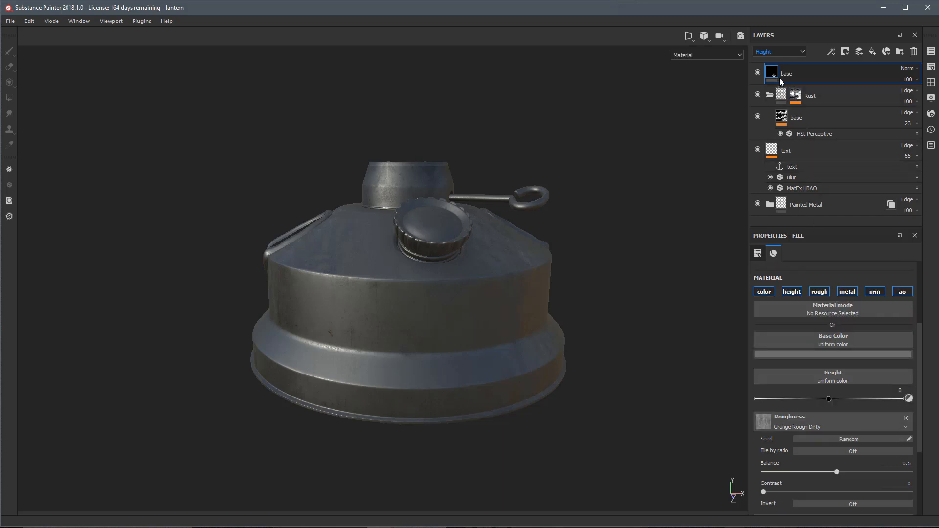
click(831, 52)
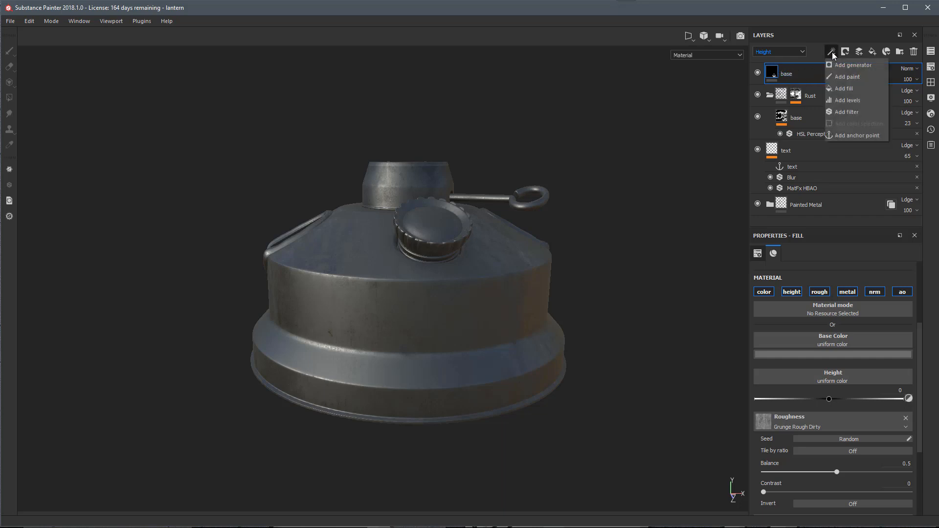
click(842, 101)
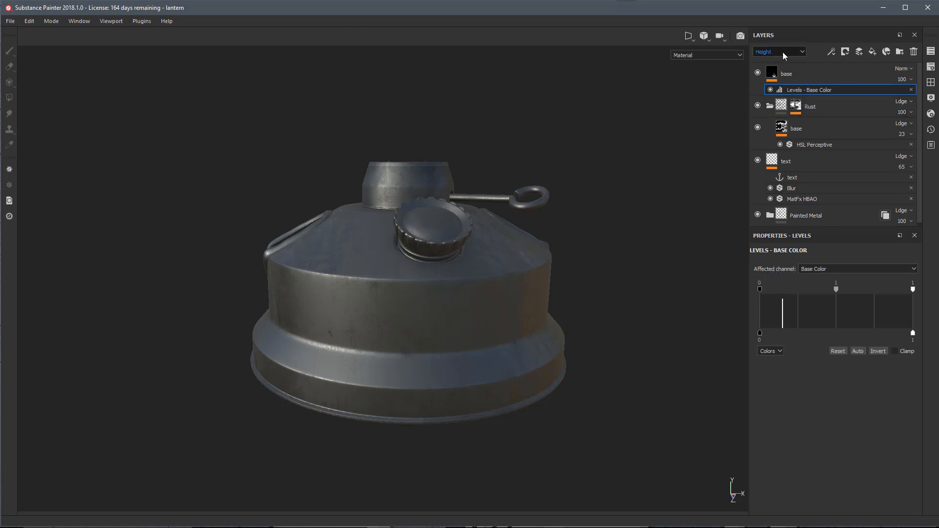
click(811, 269)
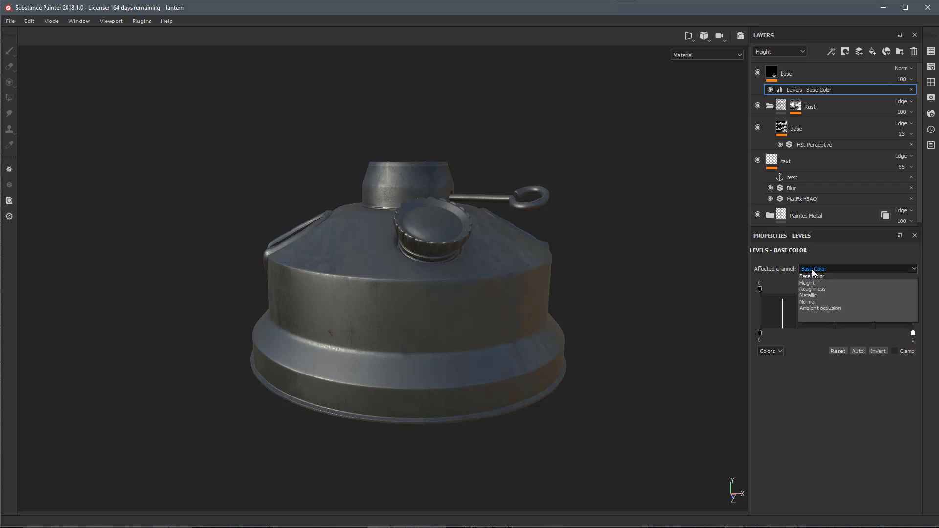
click(809, 299)
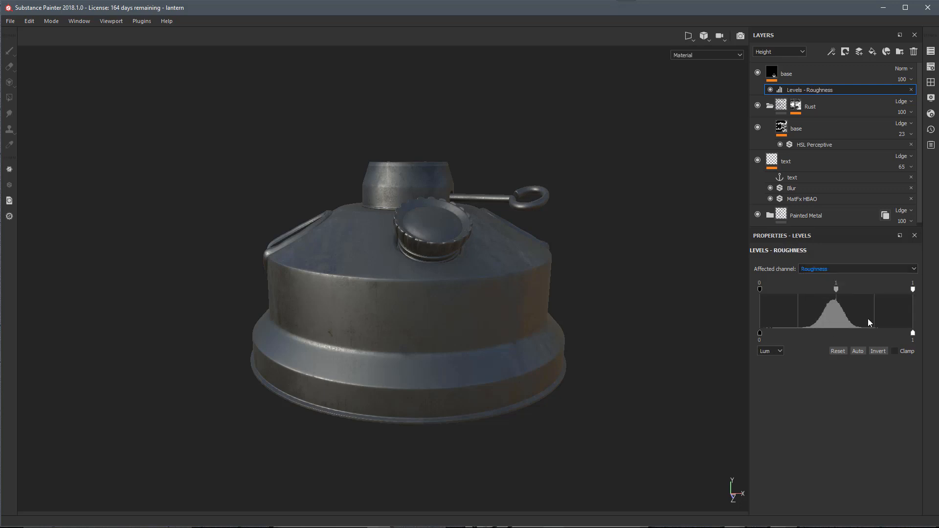
Step: Limit the roughness Levels output range to about 0.297–0.933 and reselect the top base layer
click(805, 72)
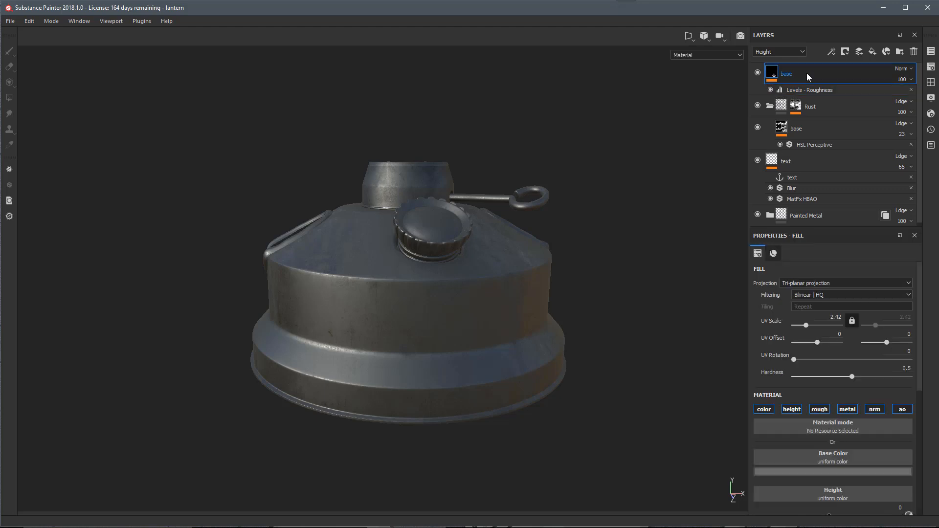
scroll(798, 452, down, 3)
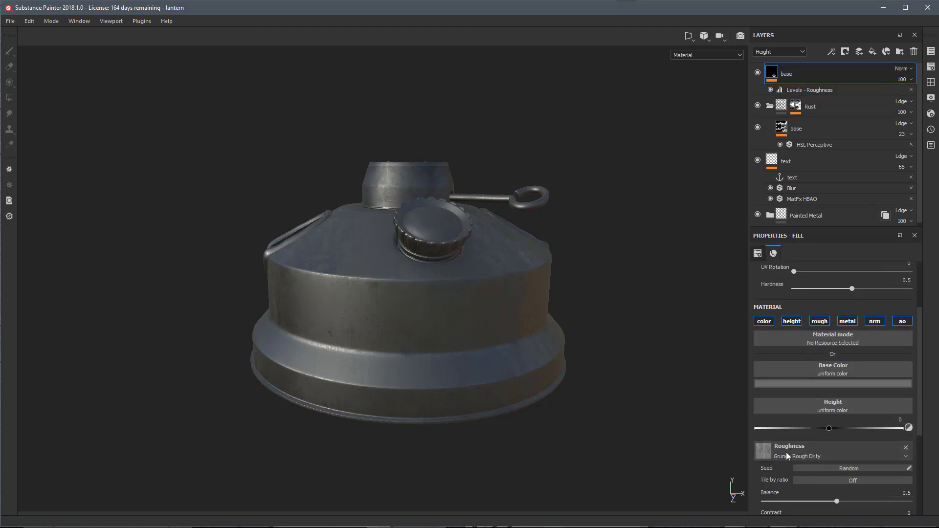
click(794, 89)
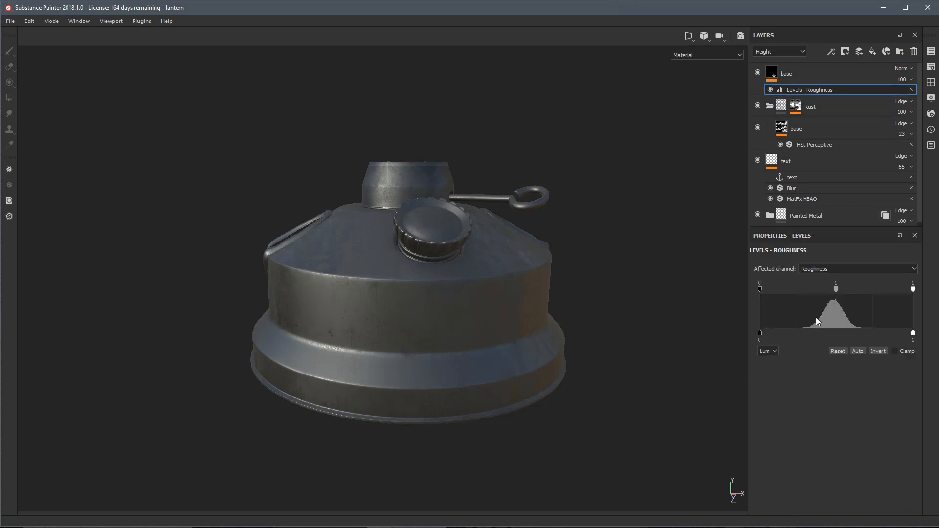
drag(772, 335, 806, 336)
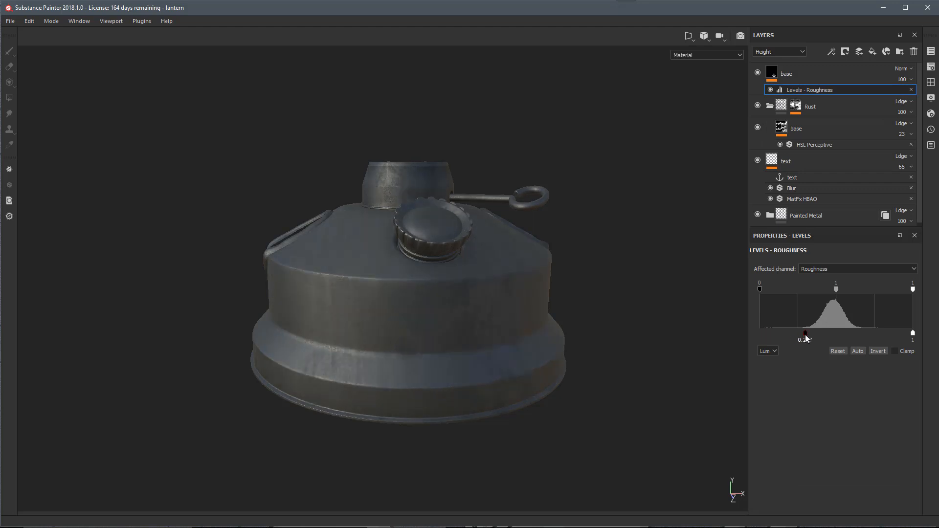
mouse_move(911, 334)
mouse_down()
mouse_move(888, 336)
mouse_move(901, 339)
mouse_up()
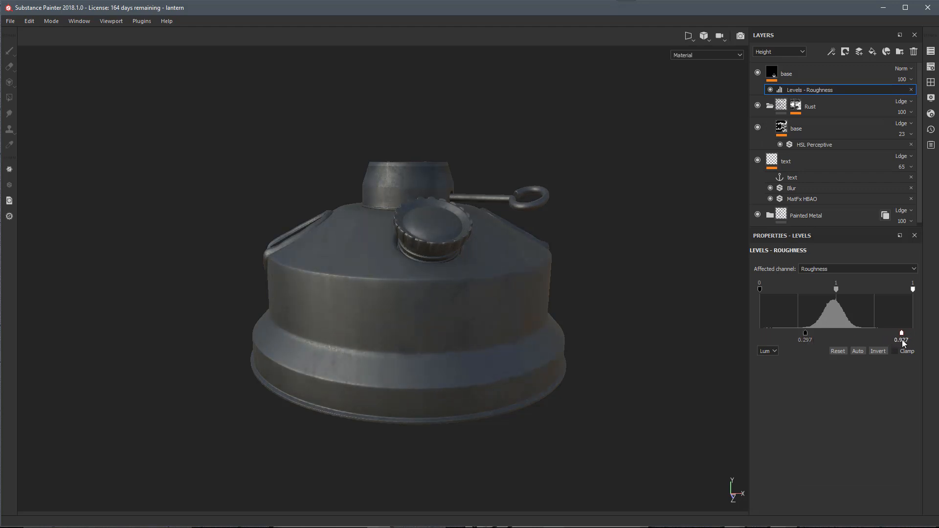
alt+drag(463, 370, 486, 360)
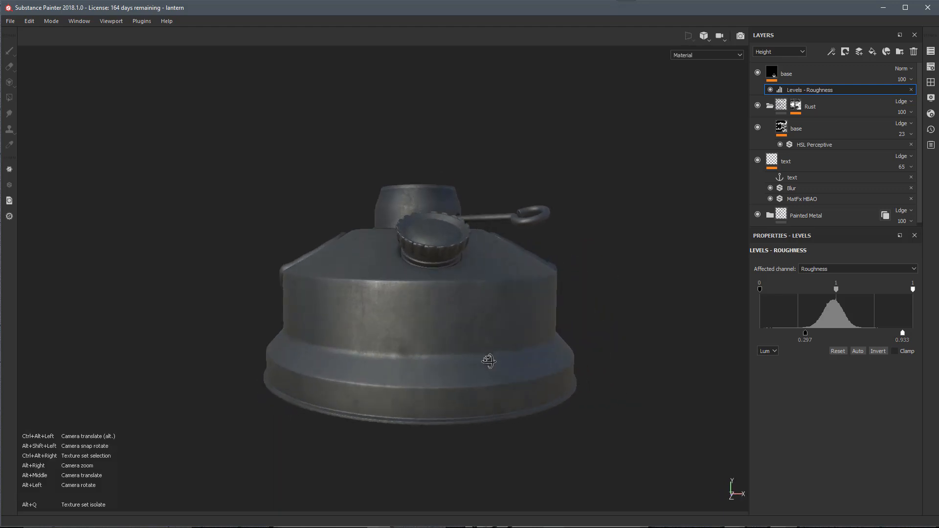
click(823, 69)
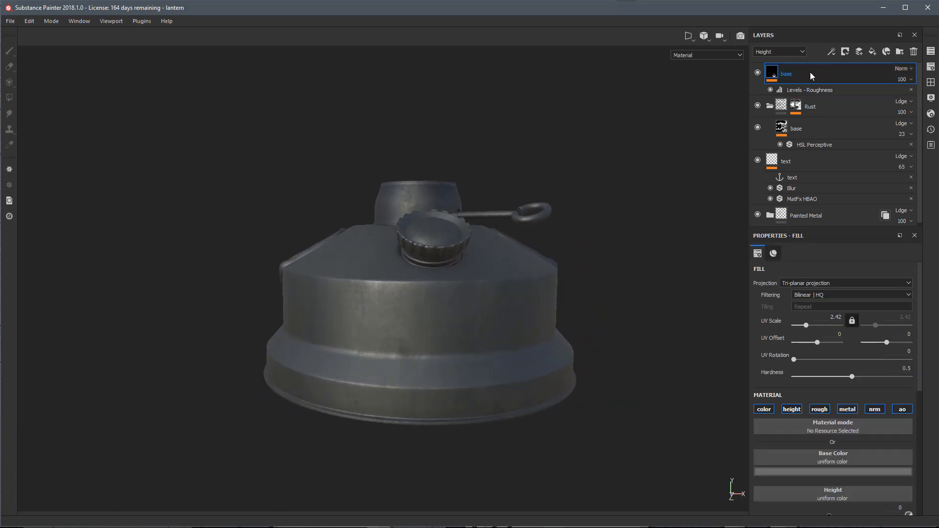
Step: Duplicate the top base fill layer and rename the copy "edge"
right_click(809, 72)
click(843, 259)
double_click(797, 73)
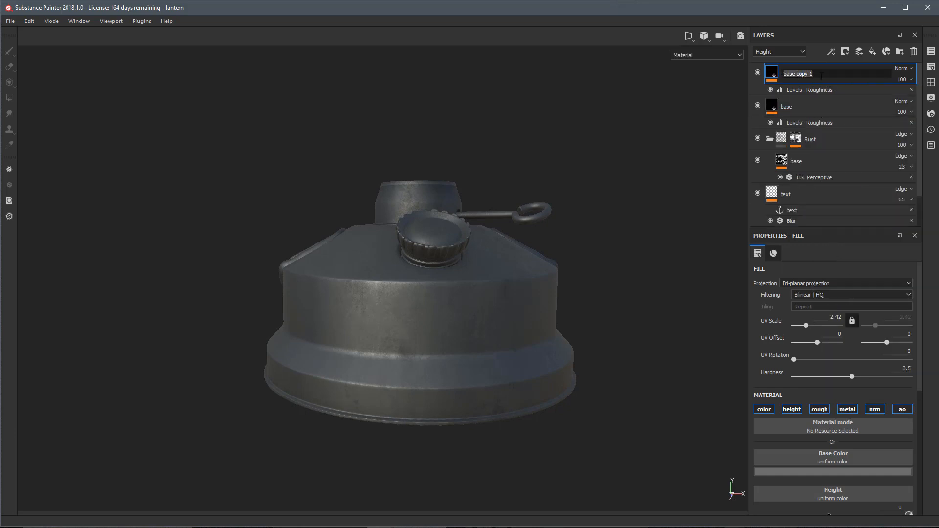
text(edge)
key(Return)
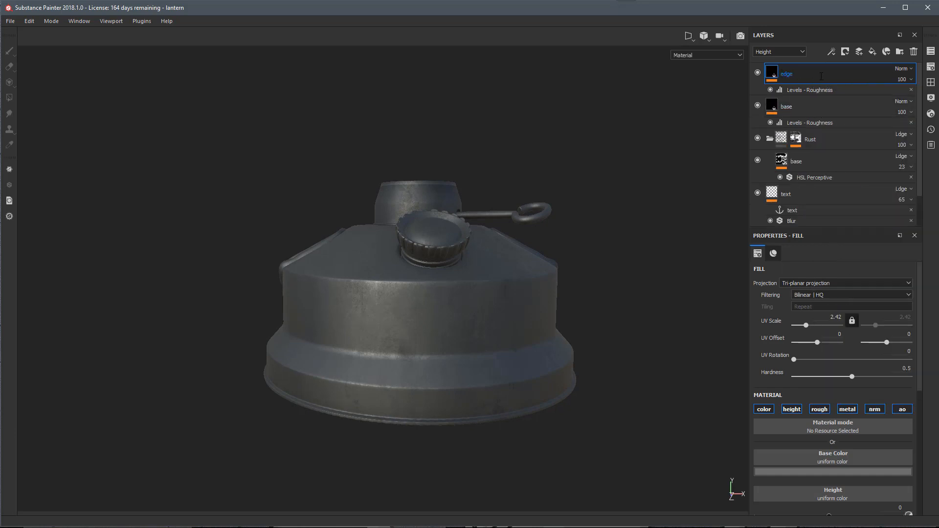
Step: Brighten the edge layer's base color to a neutral grey with a value of about 0.449
scroll(813, 300, down, 2)
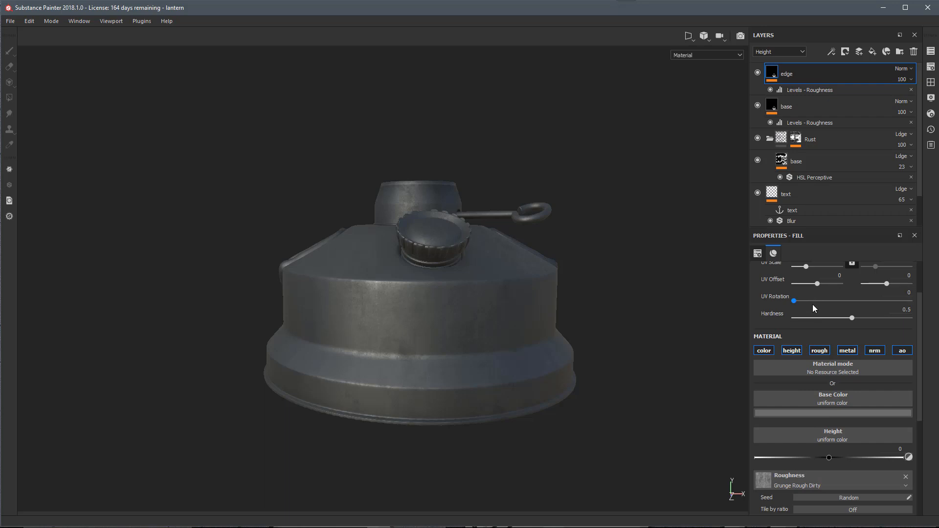
click(774, 414)
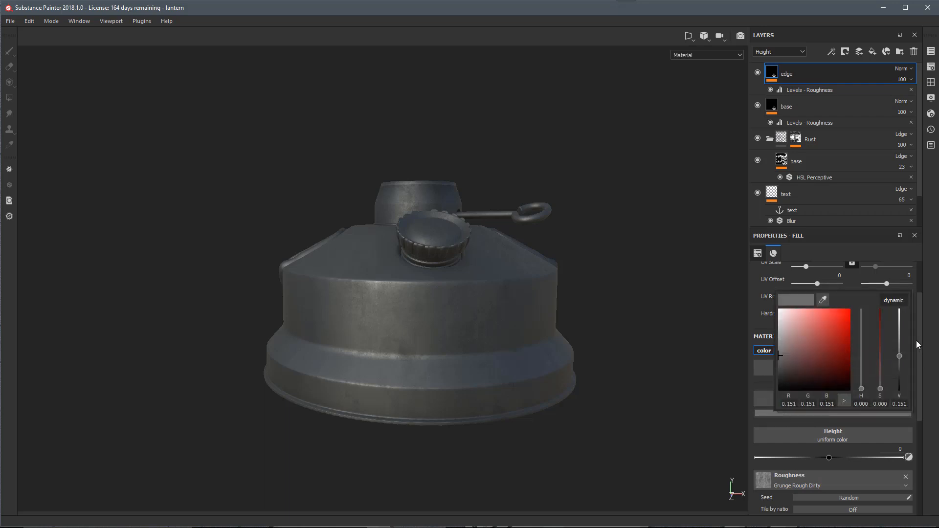
drag(899, 356, 898, 333)
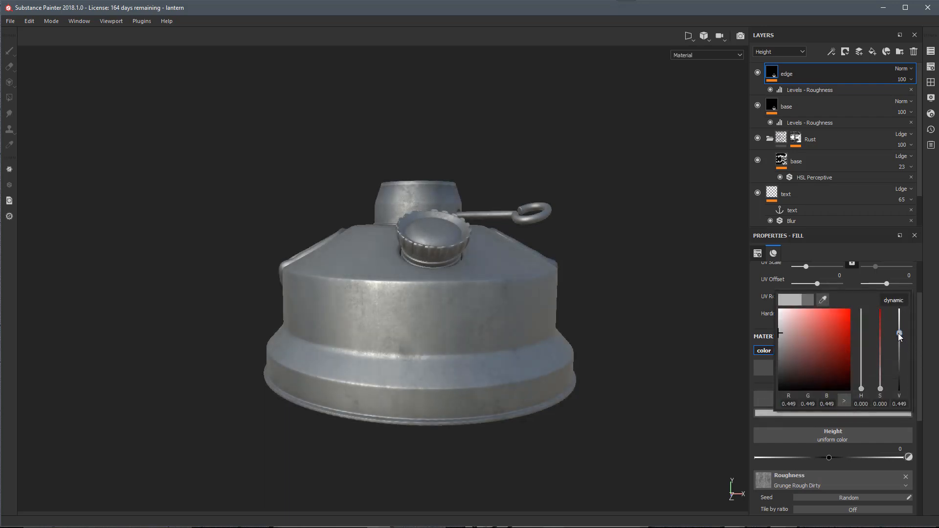
click(757, 273)
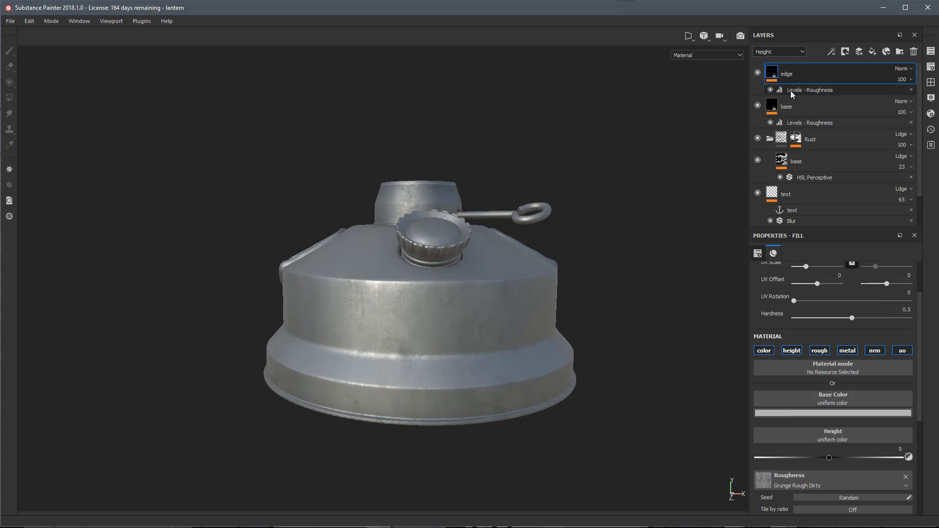
Step: Add a black mask to the edge layer and give it an MG Mask Editor generator
right_click(802, 71)
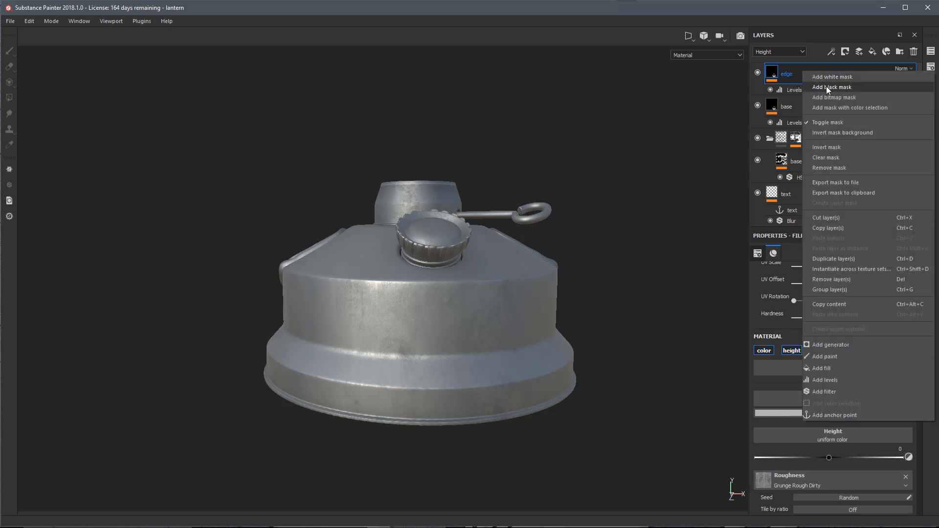
click(825, 87)
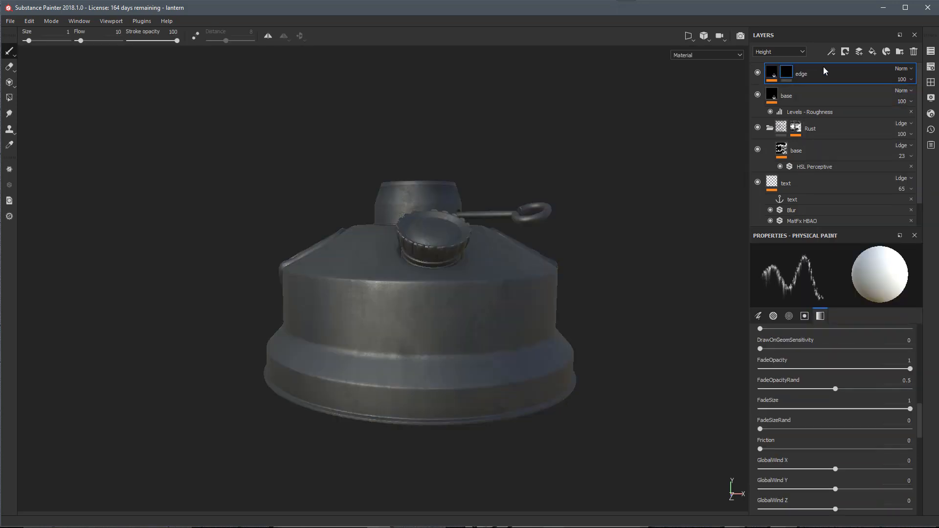
click(831, 51)
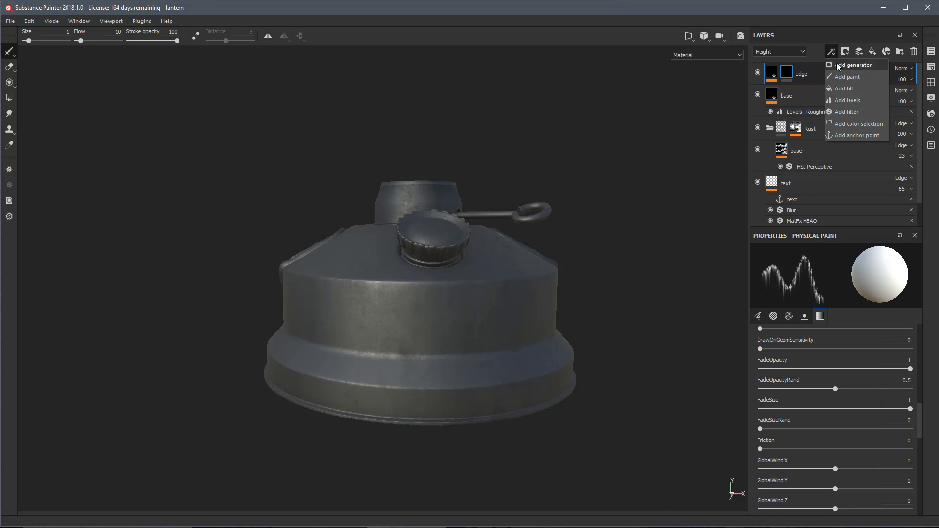
click(836, 64)
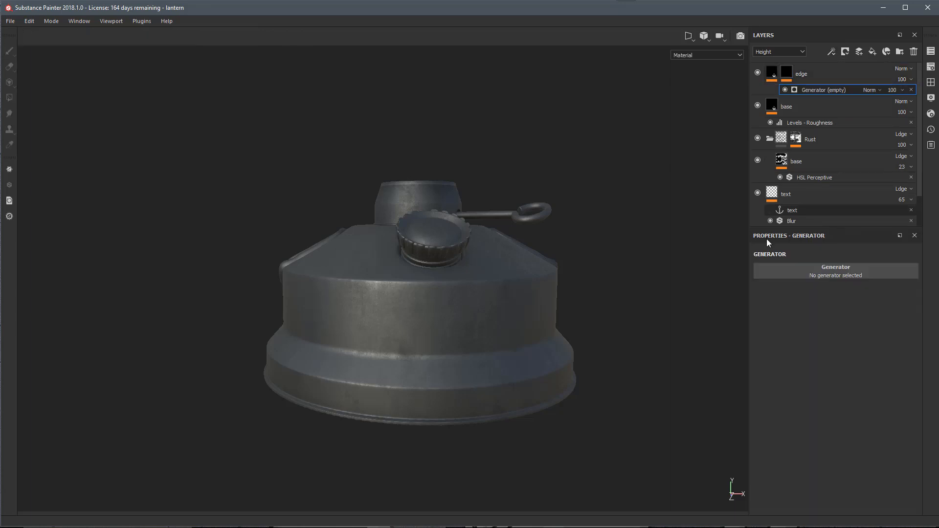
click(759, 267)
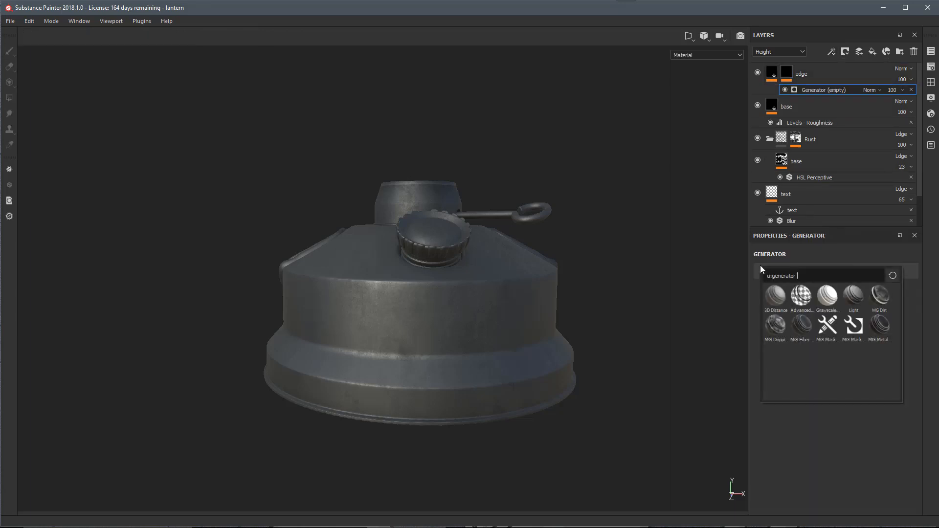
click(849, 325)
Step: Set the Curvature amount of the edge layer's mask generator to 1
scroll(785, 315, down, 2)
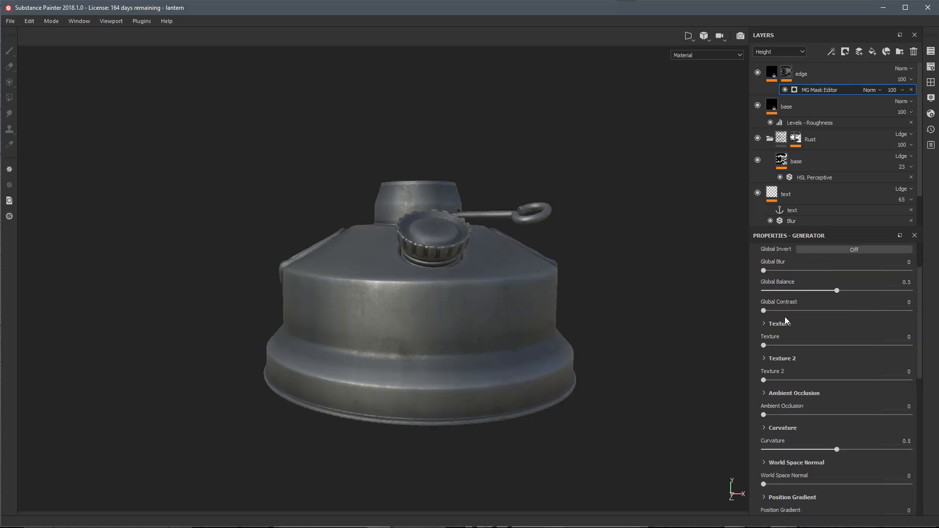
scroll(784, 315, down, 4)
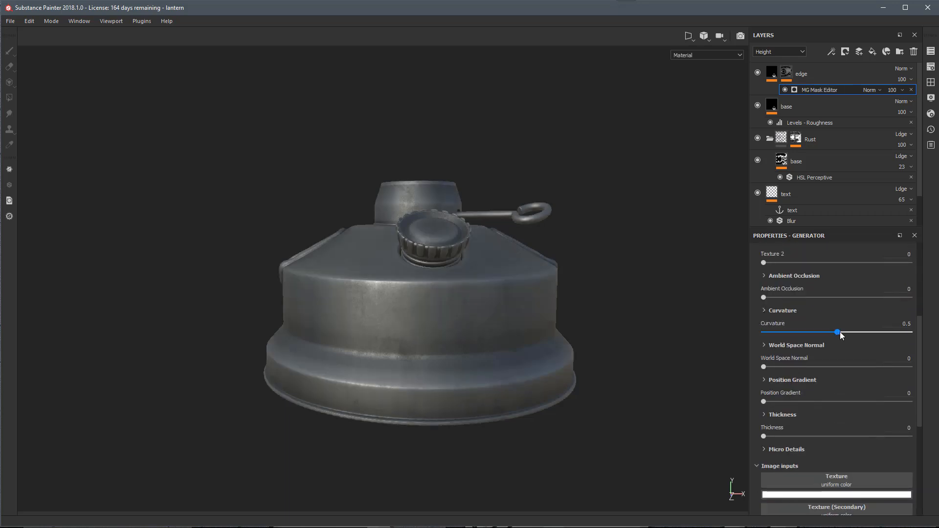
drag(840, 332, 911, 332)
mouse_move(563, 340)
alt+mouse_down()
mouse_move(518, 296)
mouse_move(523, 326)
mouse_move(440, 310)
mouse_move(489, 336)
mouse_move(496, 305)
alt+mouse_up()
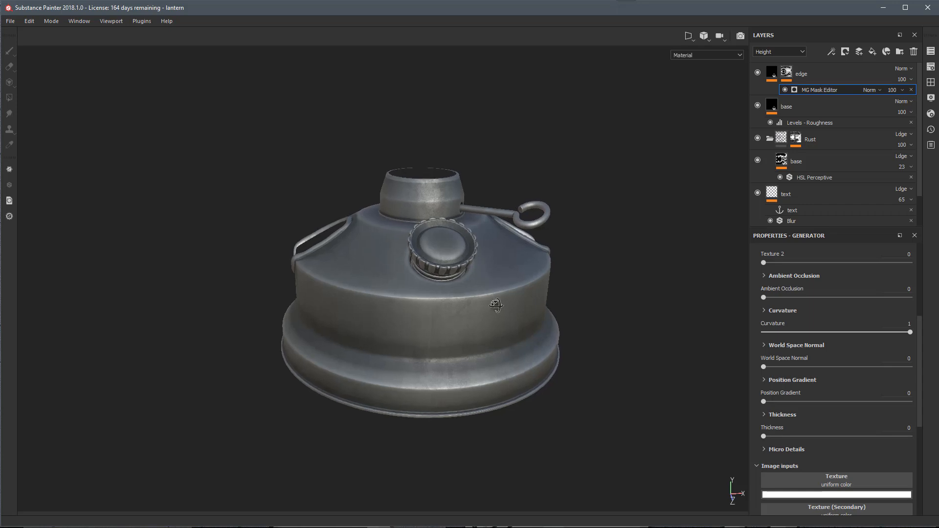
Step: Search the resources for "grunge scratch" and assign Grunge Dirt Scratched to the mask generator's Texture image input
scroll(826, 315, down, 5)
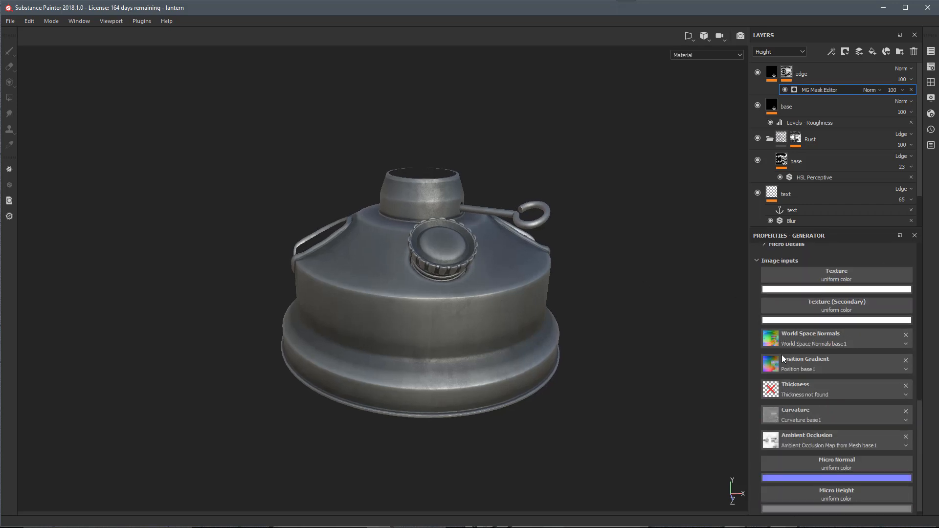
click(770, 272)
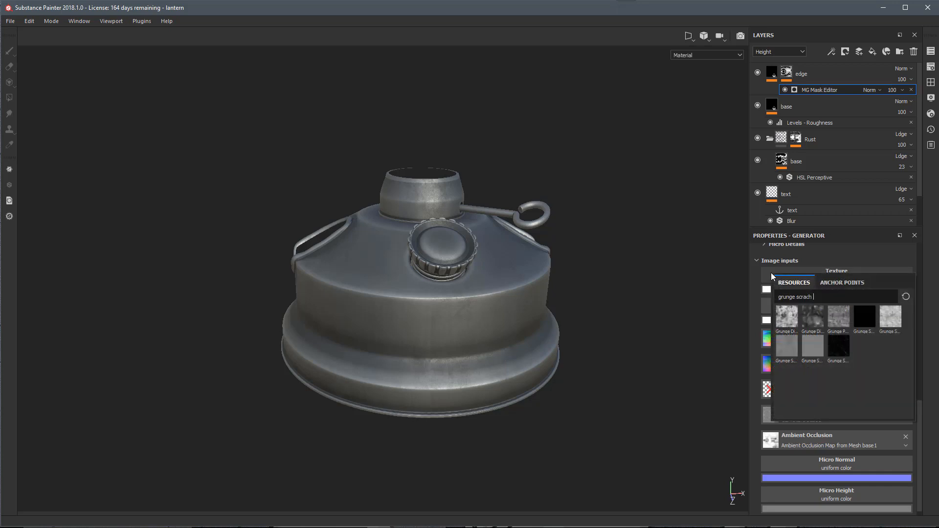
double_click(805, 296)
key(BackSpace)
key(BackSpace)
key(BackSpace)
key(BackSpace)
key(BackSpace)
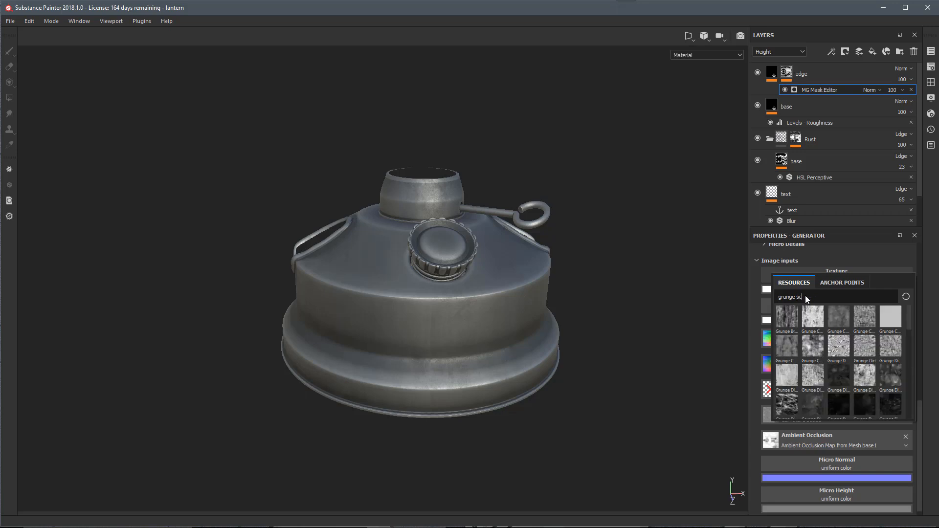
text(cratch)
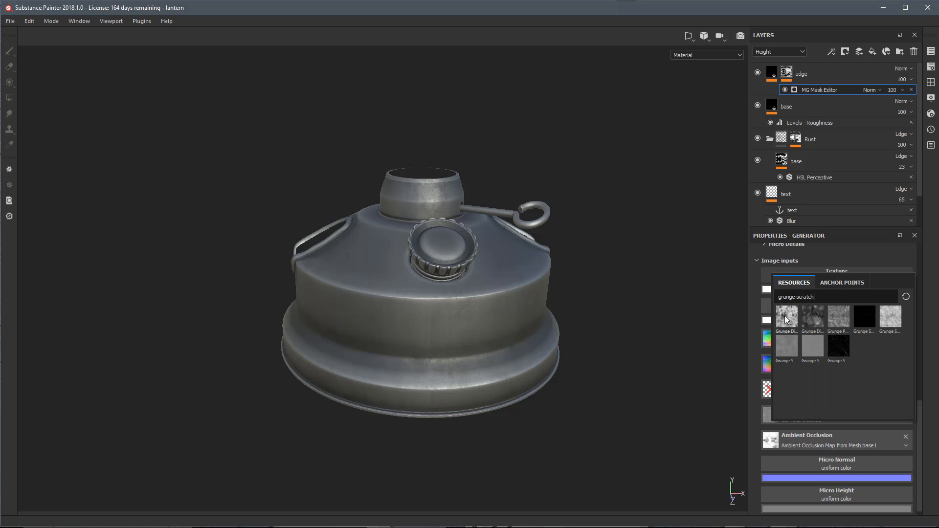
mouse_move(784, 315)
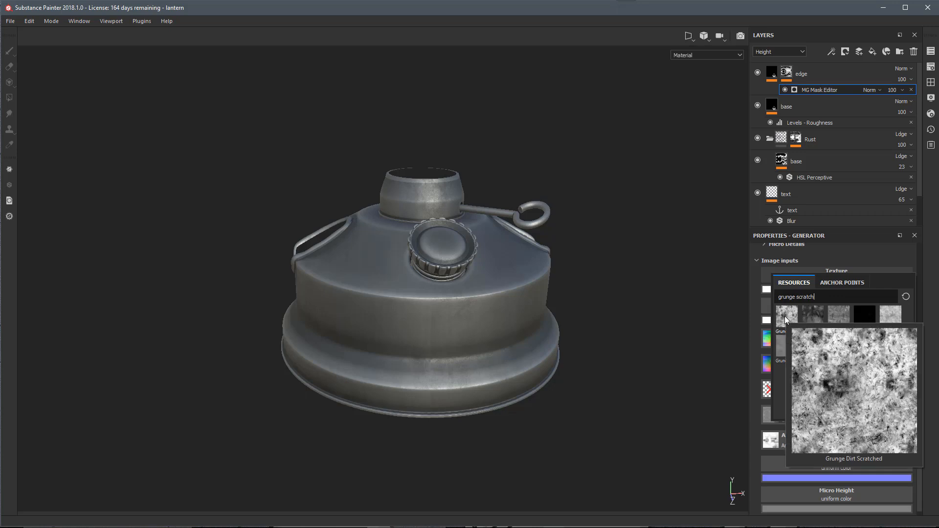
click(784, 315)
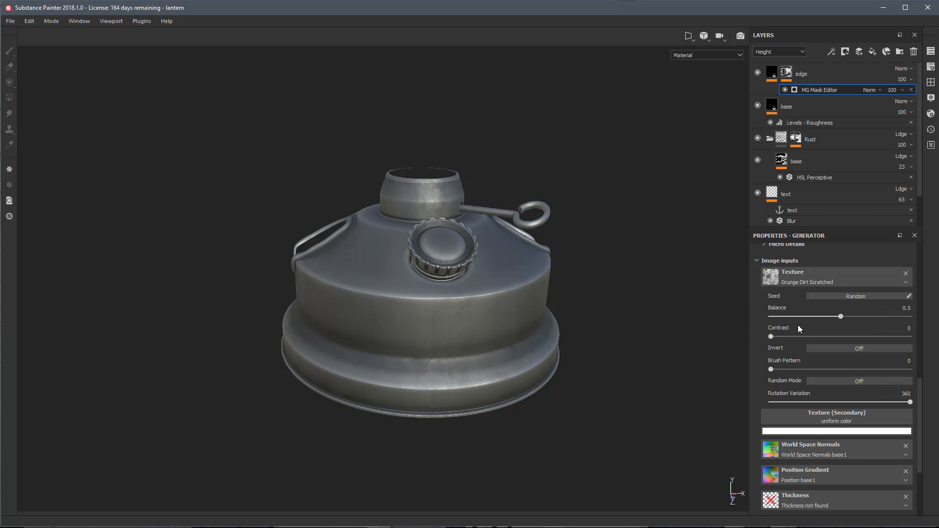
Step: Set the mask generator's Texture amount to 1 and its texture blending mode to Max (Lighten)
scroll(796, 326, up, 6)
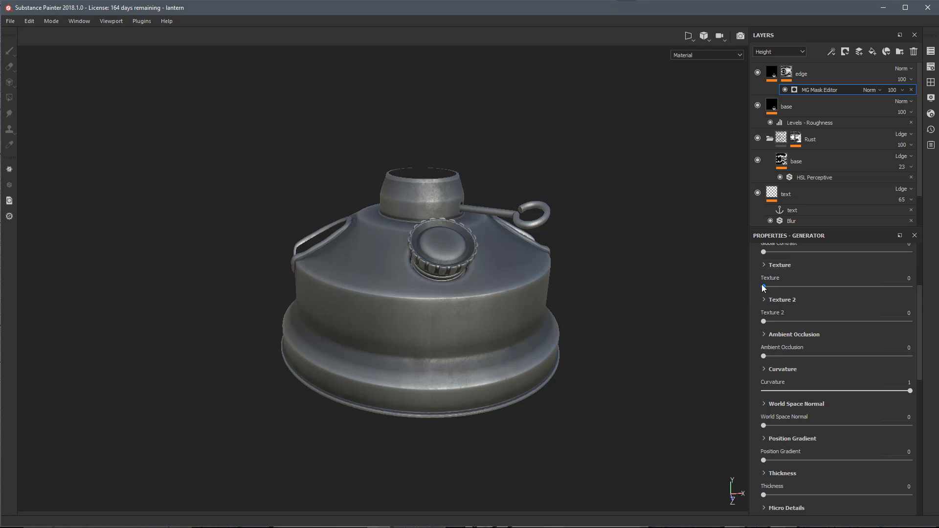
drag(765, 288, 924, 291)
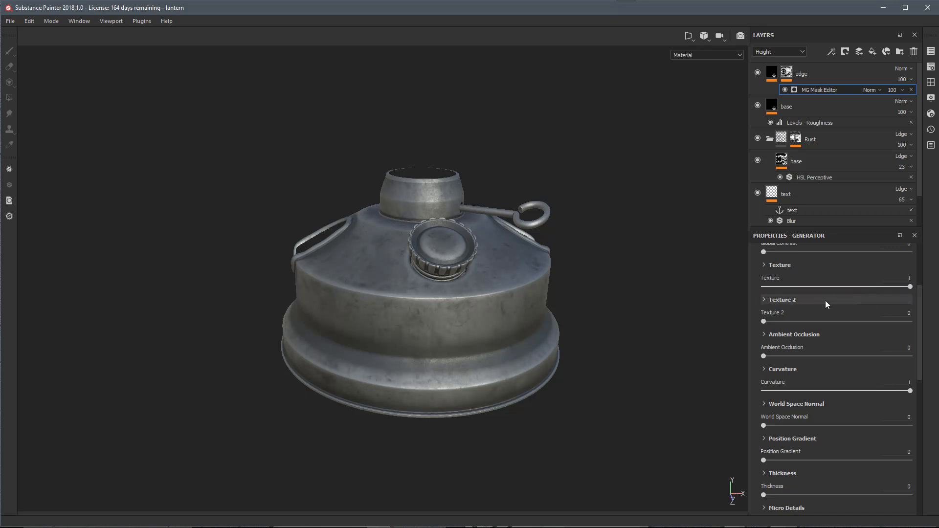
click(765, 265)
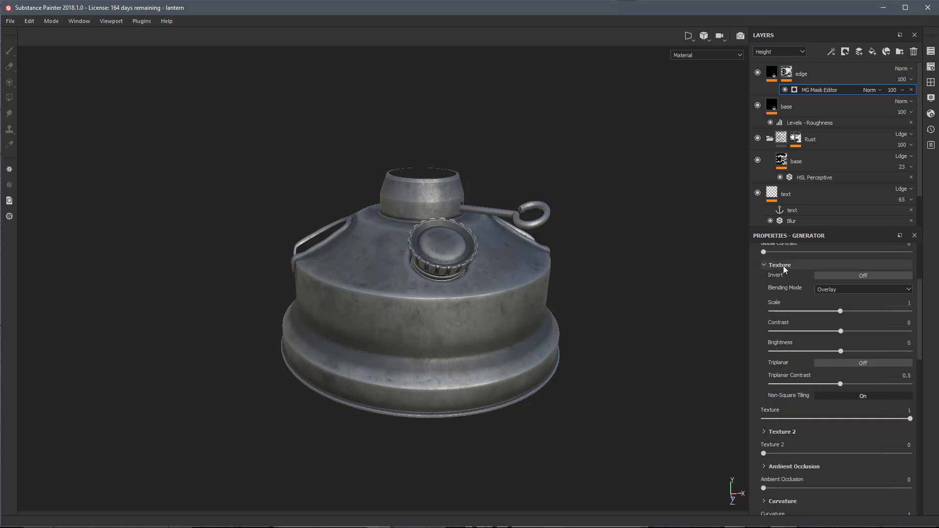
click(835, 289)
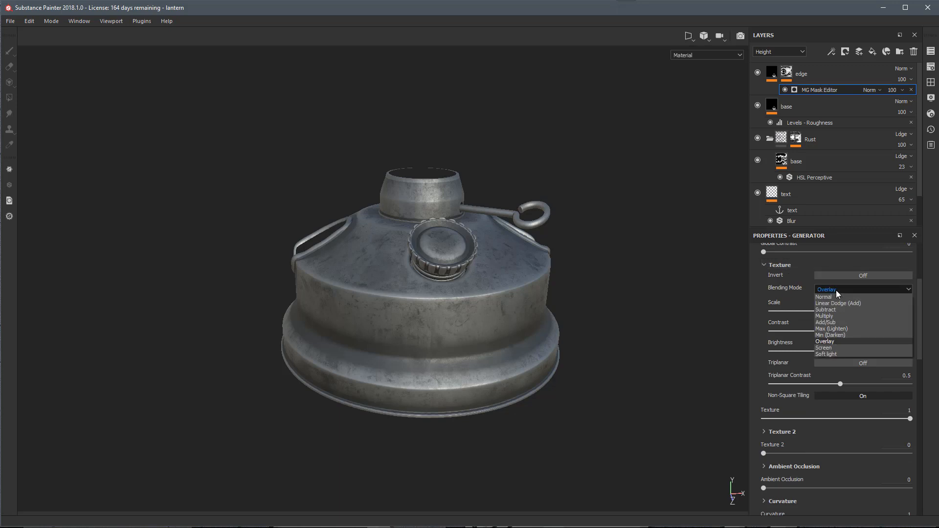
click(838, 328)
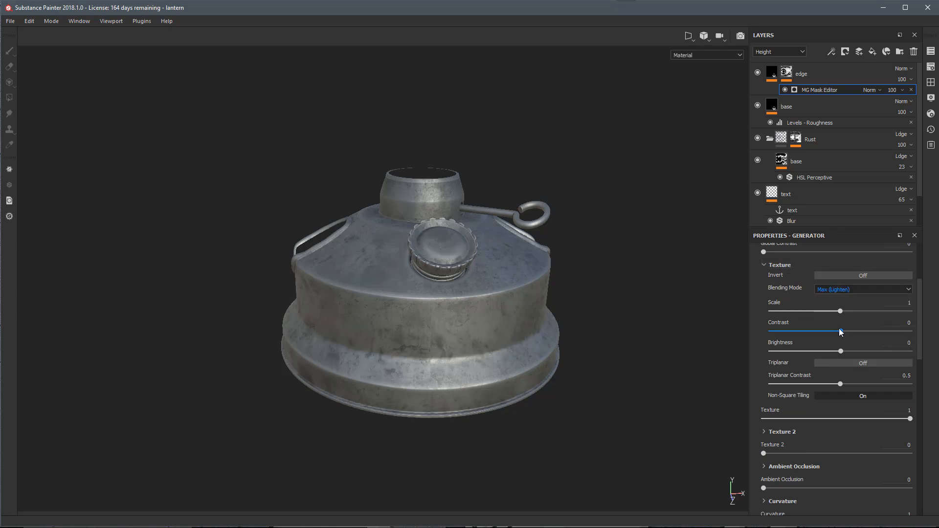
Step: Turn on Triplanar for the mask generator's texture and check the grunge around the lantern base
alt+drag(520, 329, 472, 309)
scroll(793, 274, up, 1)
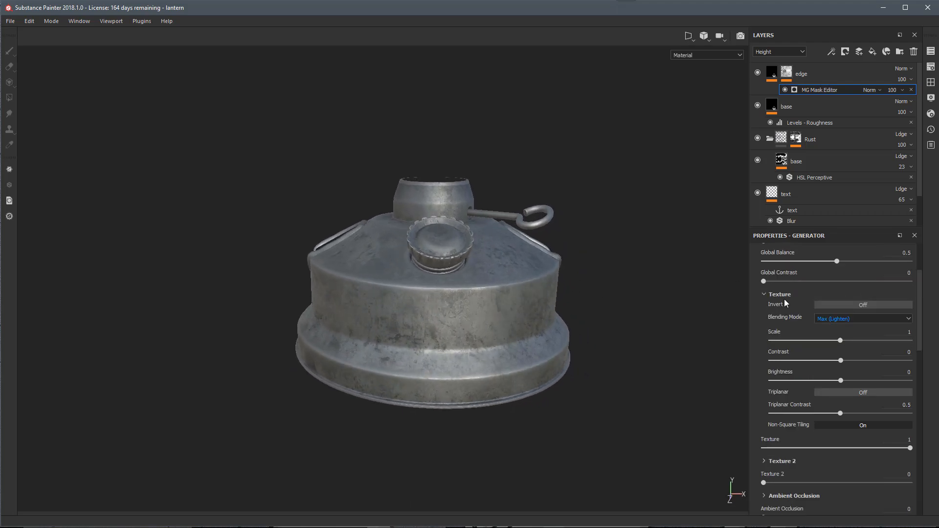
scroll(793, 294, down, 1)
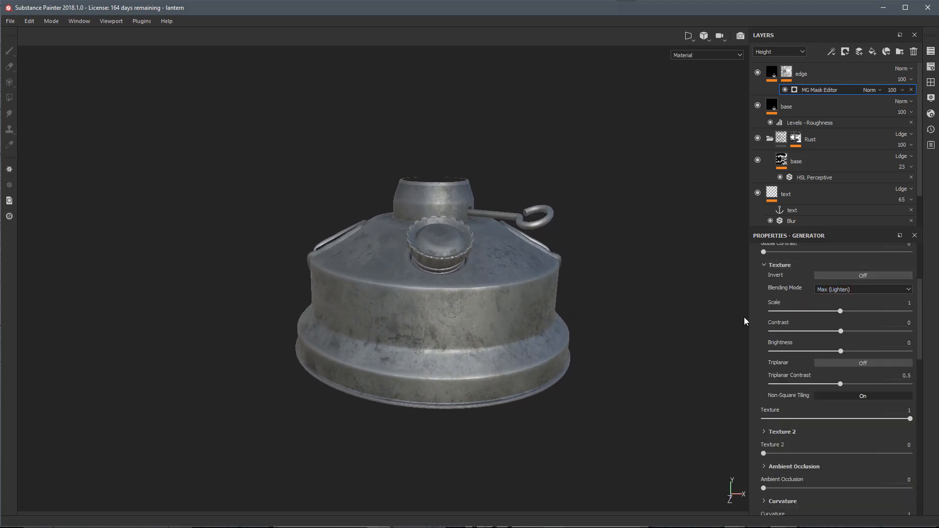
click(835, 363)
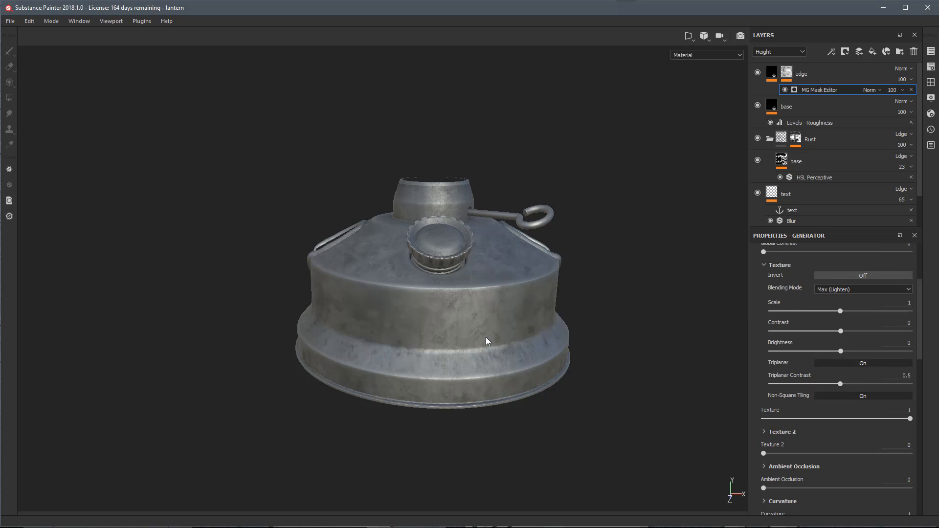
alt+drag(486, 341, 509, 327)
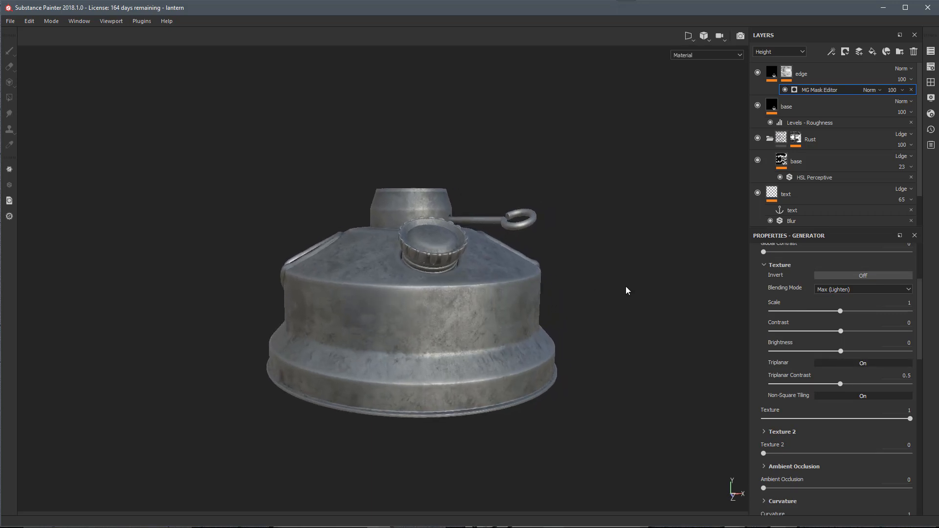
Step: Reduce the mask generator's Texture amount to 0.5
scroll(797, 313, down, 3)
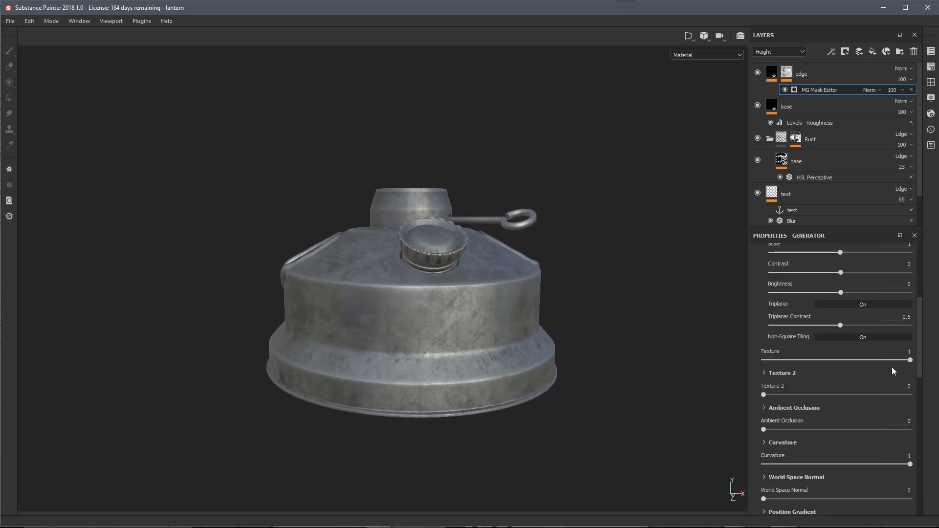
drag(909, 360, 836, 363)
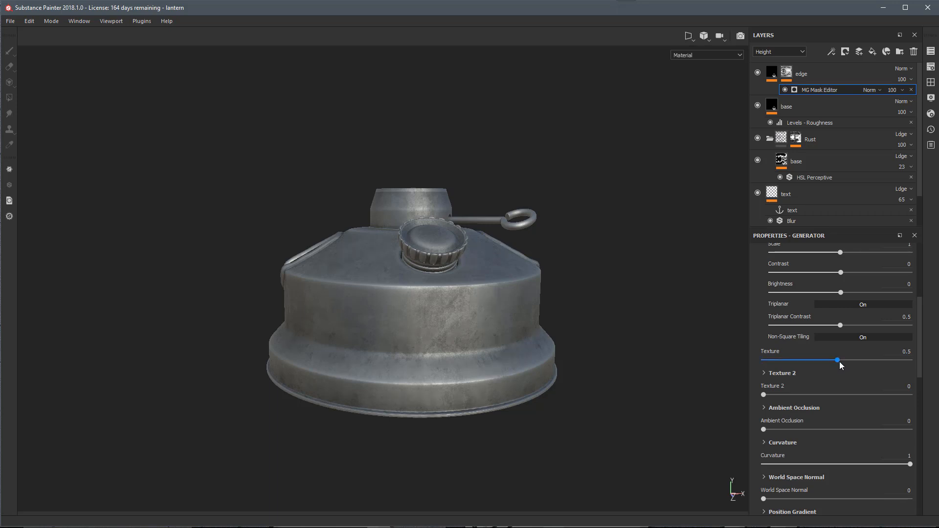
alt+drag(486, 286, 481, 350)
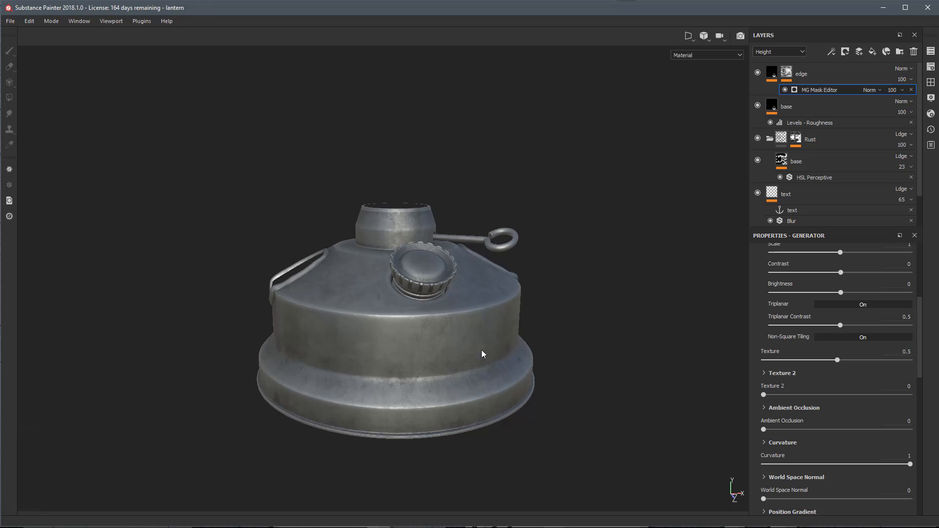
Step: Add a new folder above the edge layer and name it "Metal rough"
click(817, 70)
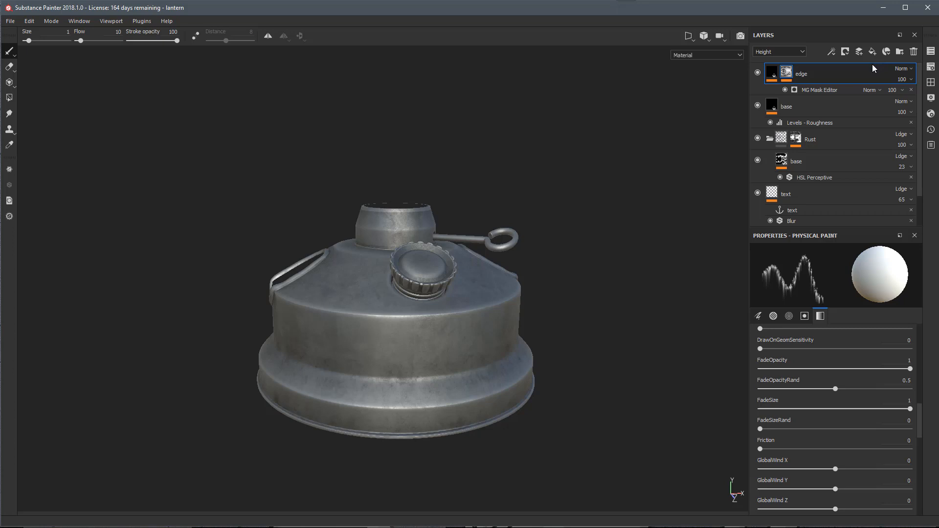
click(900, 50)
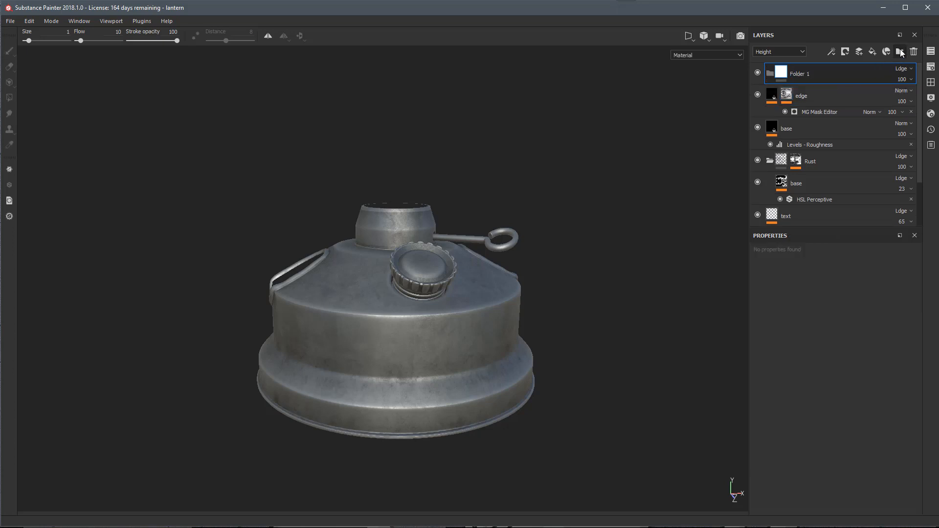
double_click(803, 73)
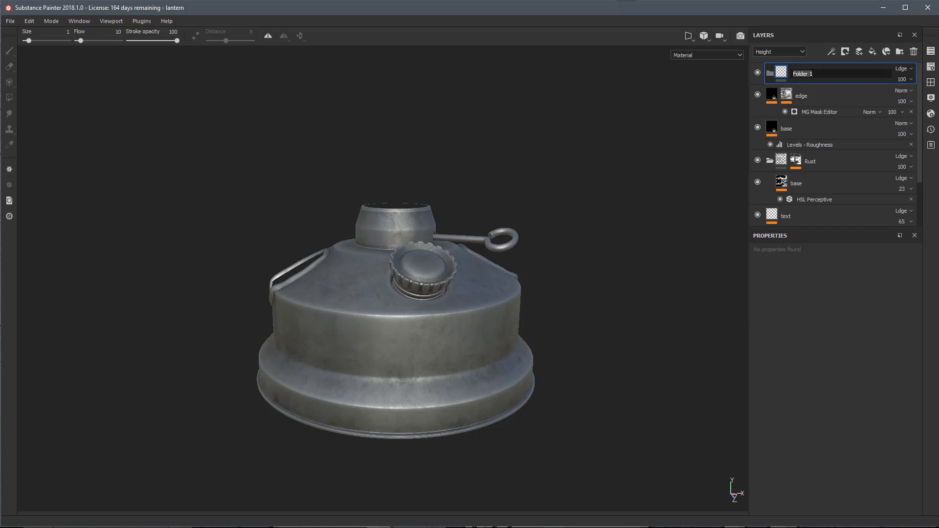
text(Metal rough)
key(Return)
Step: Move the new metal's edge and base layers together into the Metal rough folder
click(816, 95)
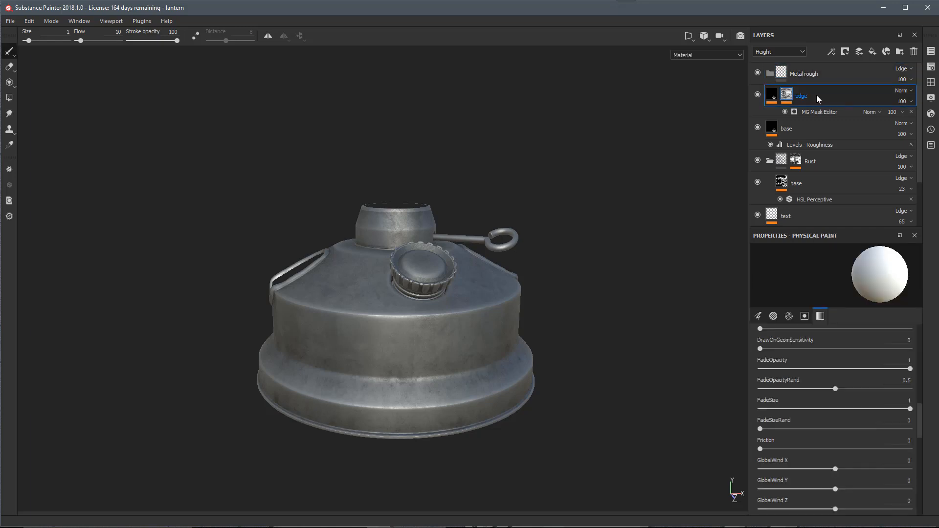
ctrl+click(811, 128)
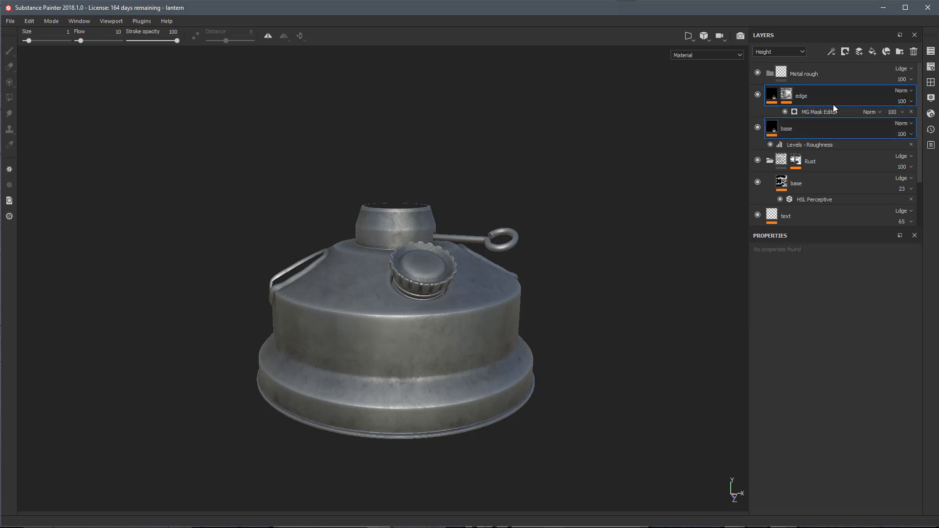
drag(814, 96, 825, 72)
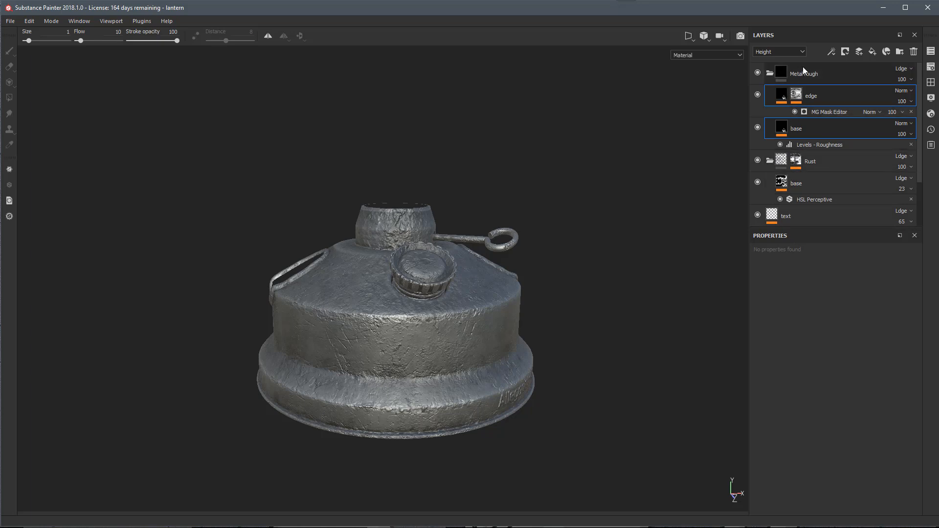
ctrl+click(796, 97)
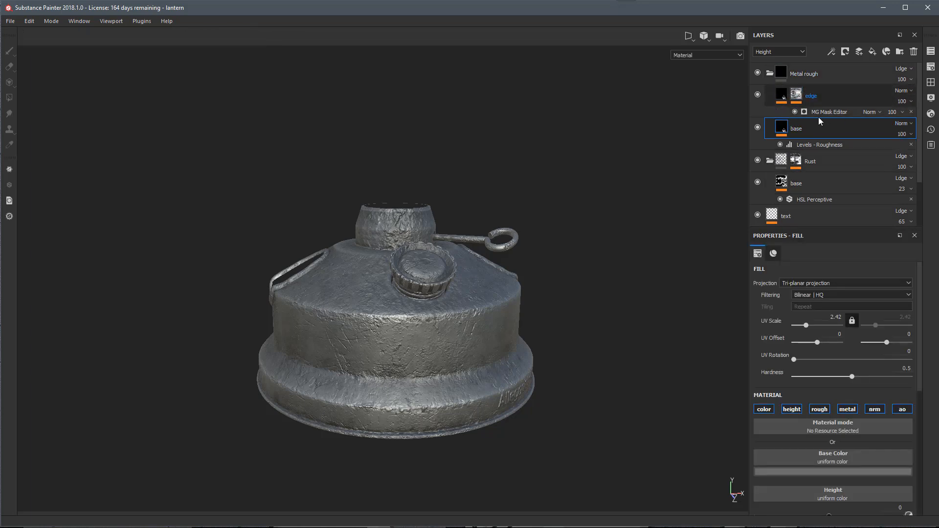
Step: Set the Metal rough folder's blending mode to Normal for the Height channel
click(834, 71)
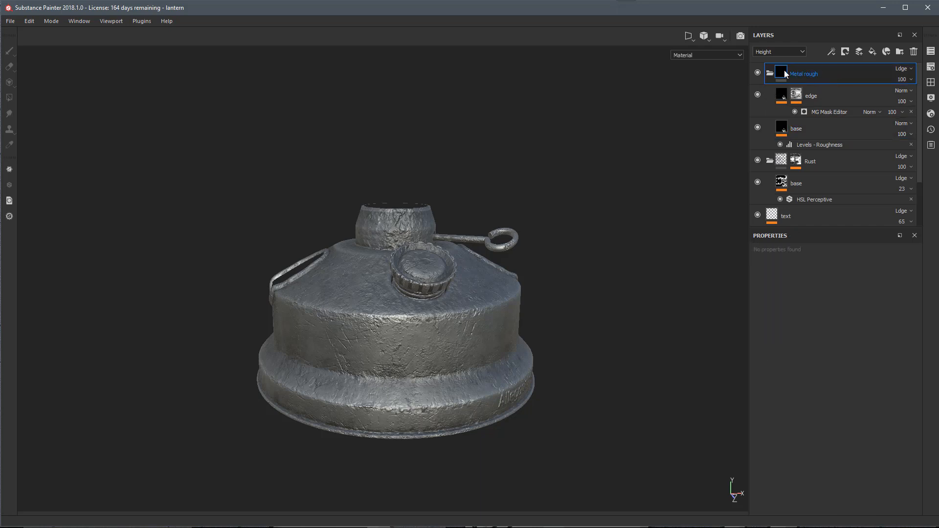
click(899, 69)
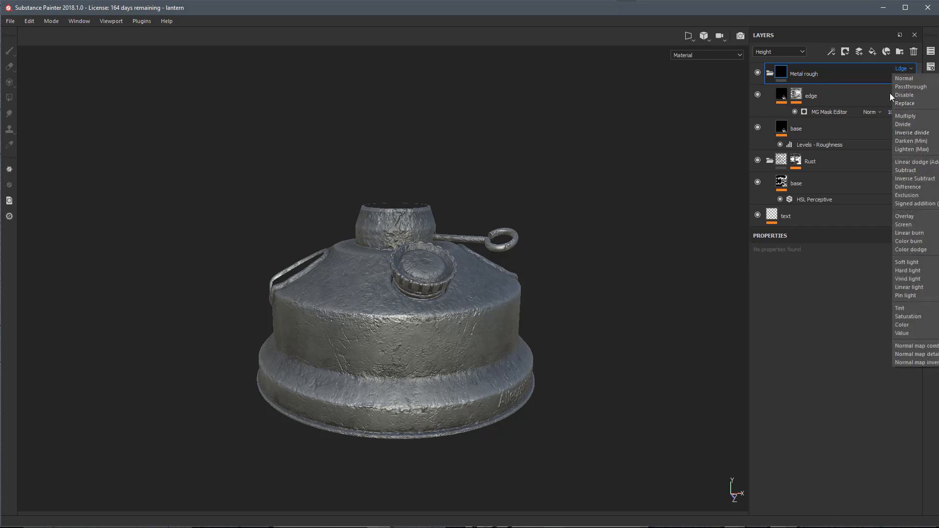
click(807, 66)
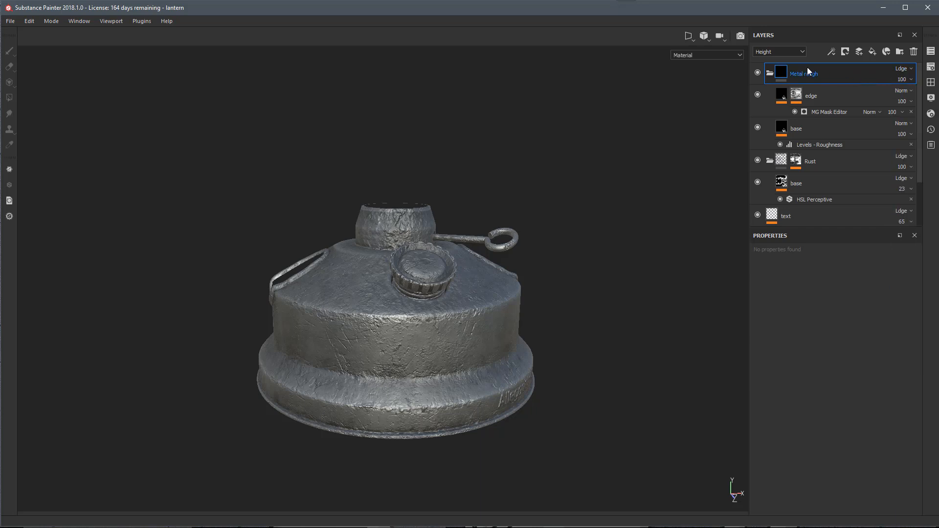
click(898, 72)
click(904, 79)
Step: Set the Metal rough folder's blending mode to Normal for the Ambient occlusion channel
drag(793, 69, 776, 51)
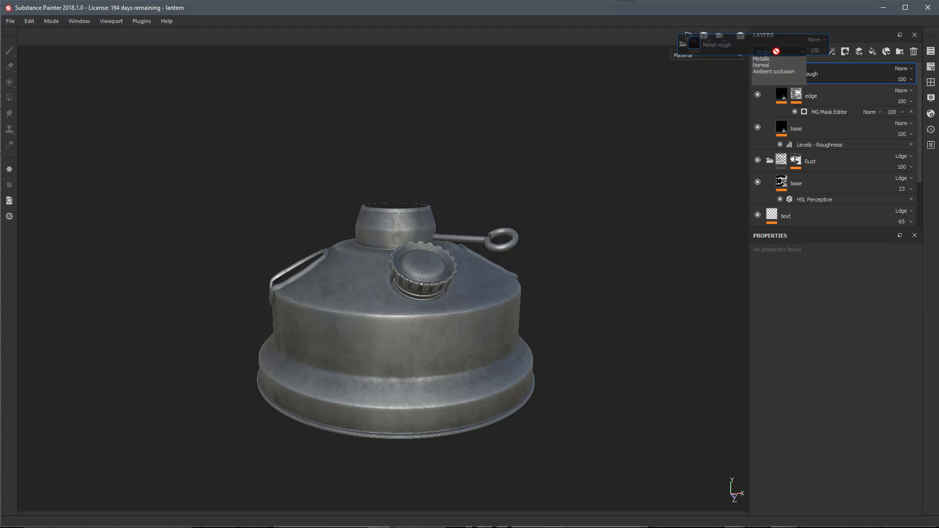
click(774, 72)
click(901, 69)
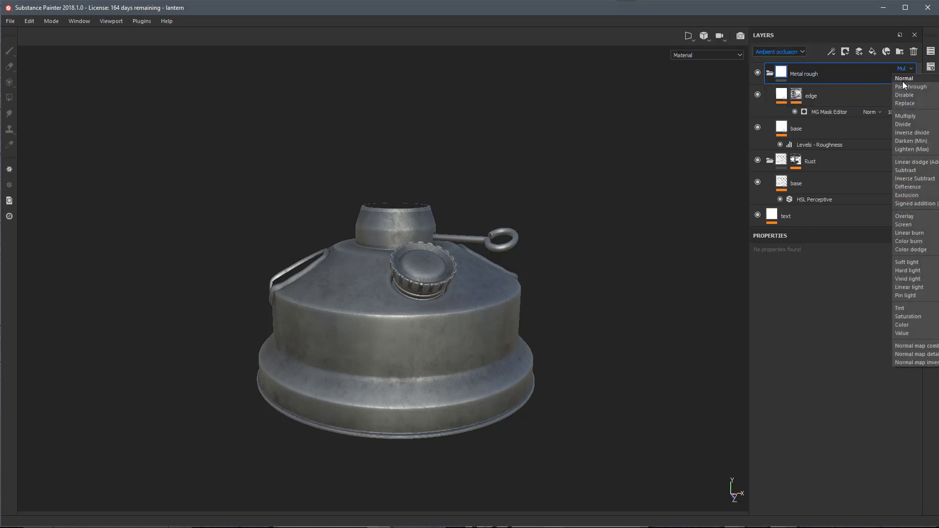
click(902, 80)
Step: Add a mask with color selection to the Metal rough folder
alt+right_drag(461, 294, 492, 325)
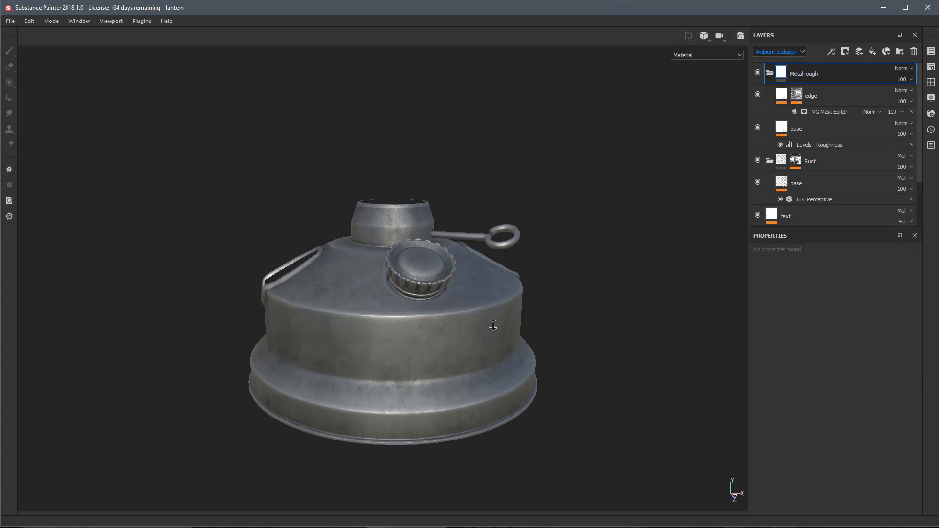
alt+middle_drag(467, 284, 463, 272)
alt+drag(463, 272, 446, 302)
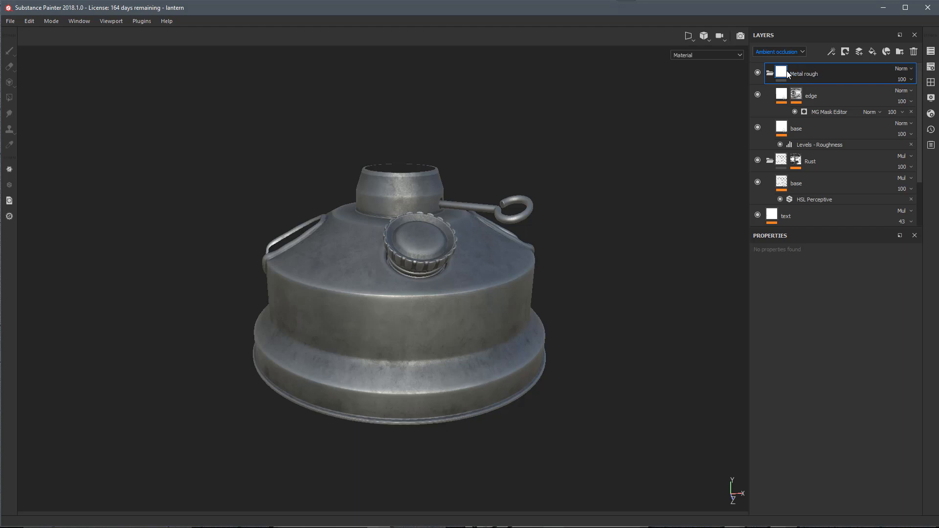
right_click(826, 70)
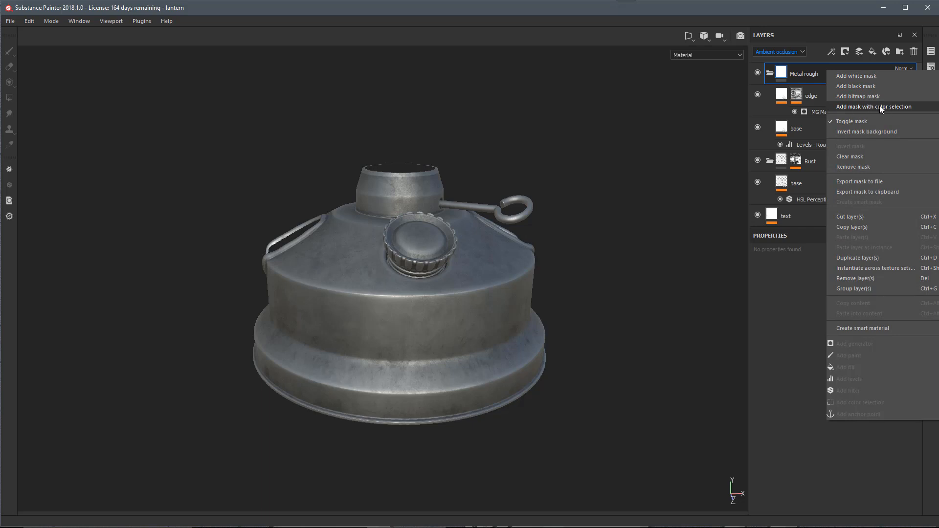
click(852, 106)
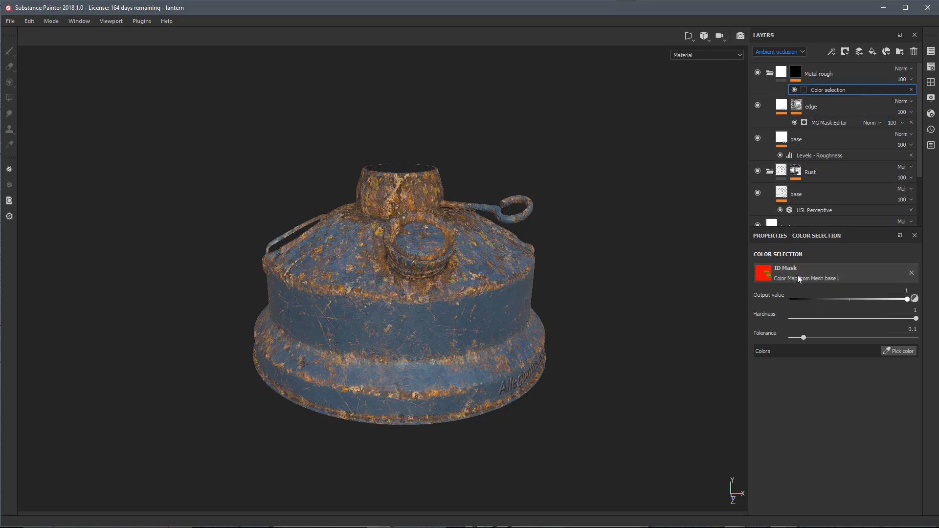
Step: Check the baked ID map in the texture set settings and pick the hook's green ID color for the Metal rough mask
click(930, 67)
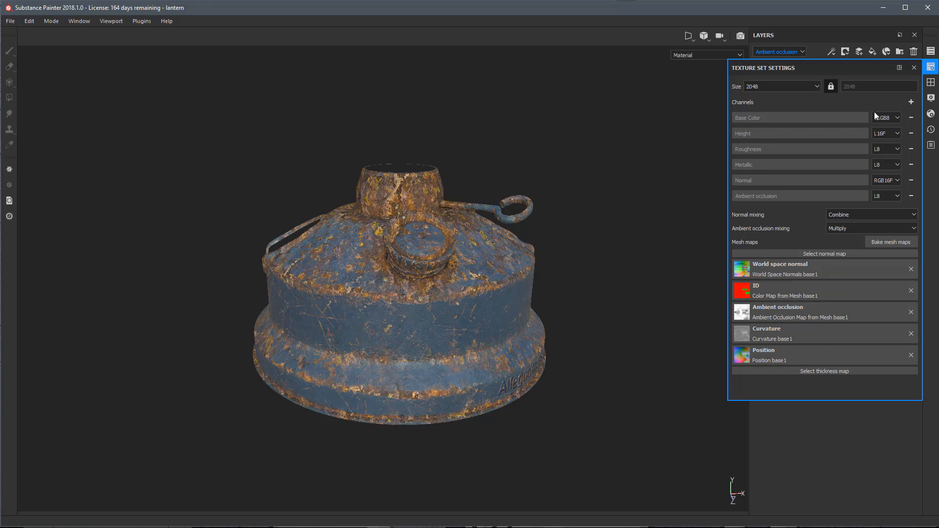
click(912, 68)
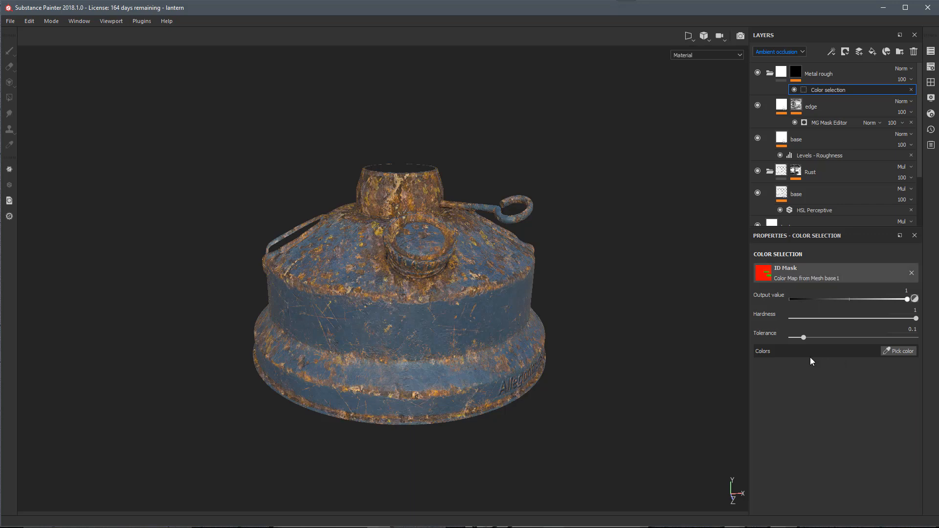
click(888, 352)
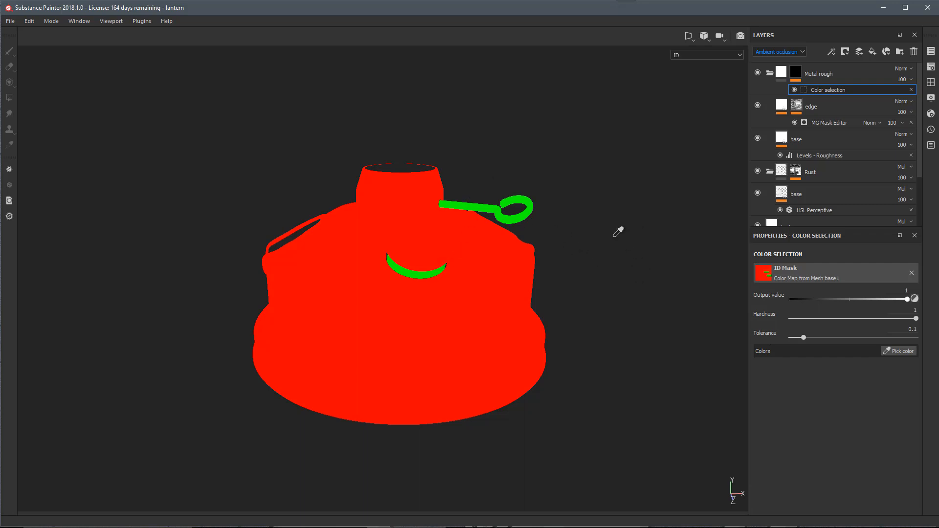
click(483, 202)
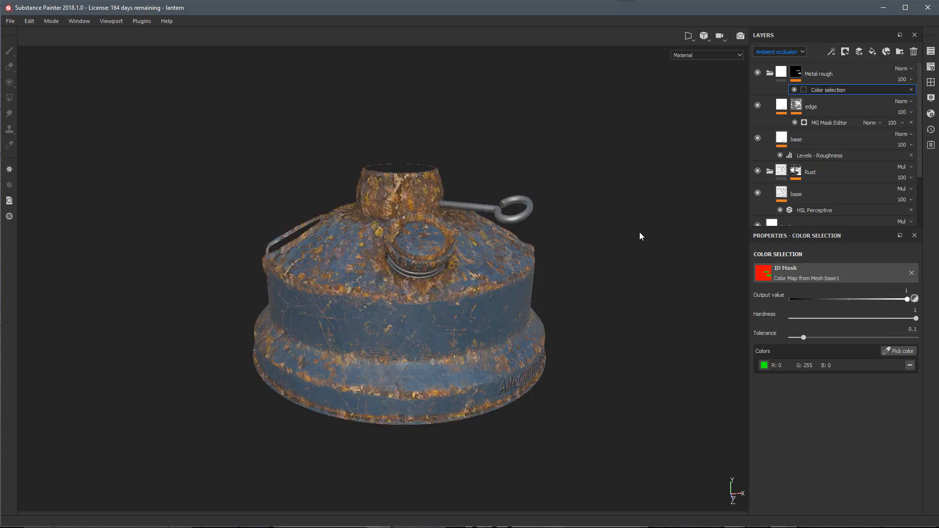
Step: Collapse the Metal rough folder and move the Rust folder above it in the layer stack
scroll(493, 228, up, 2)
alt+drag(528, 340, 576, 299)
click(770, 73)
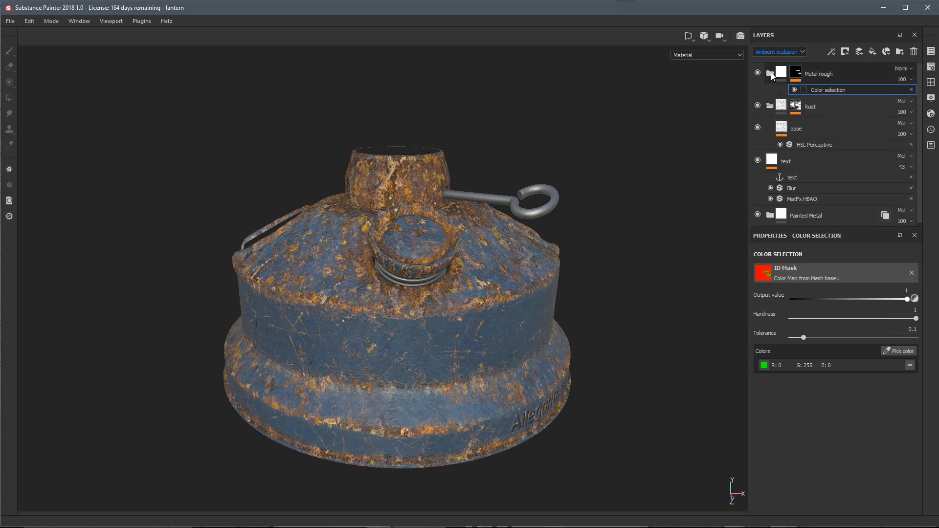
alt+drag(539, 196, 483, 232)
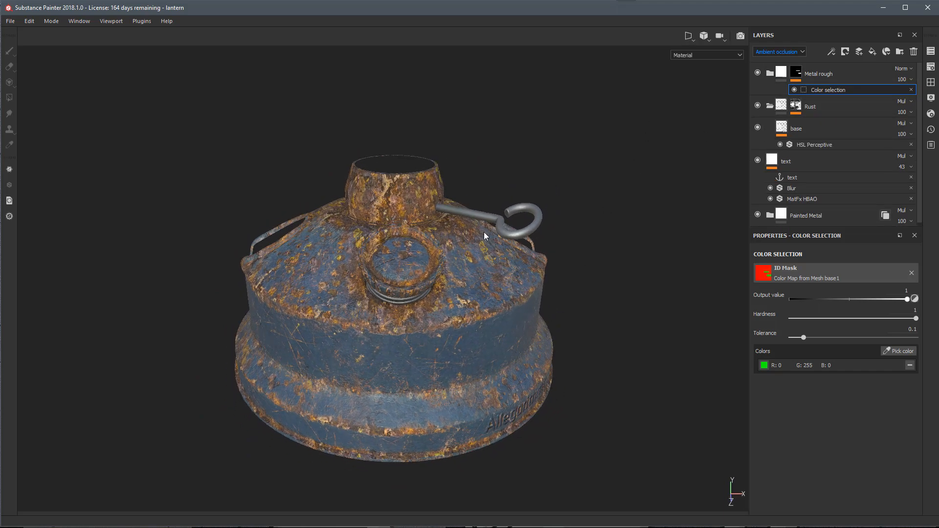
click(780, 108)
click(796, 105)
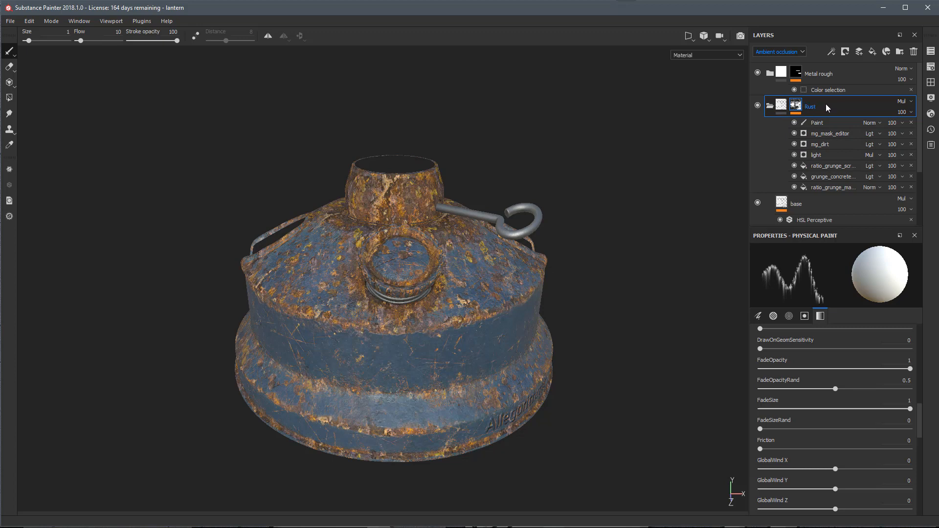
drag(828, 107, 829, 65)
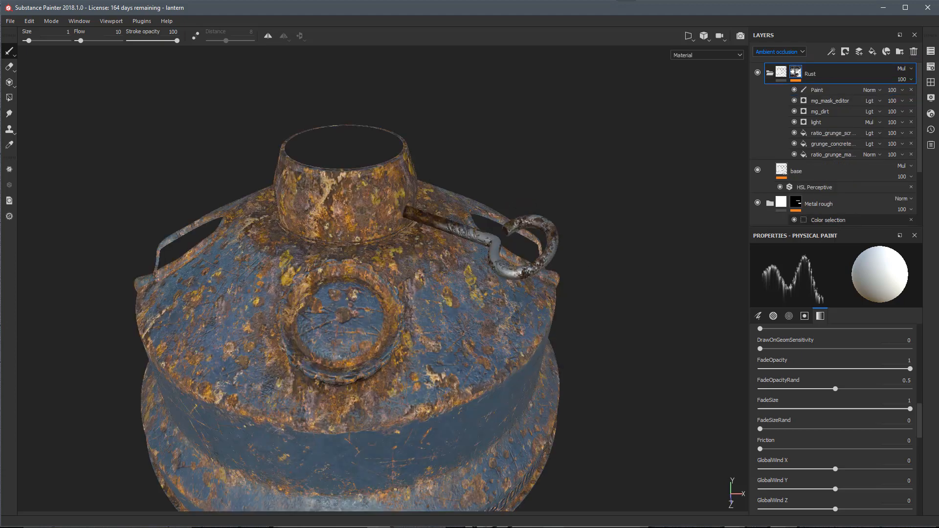
Step: Inspect the rust on the metal hook up close, cycling through the single channel views to the Metallic channel
alt+right_drag(425, 310, 455, 288)
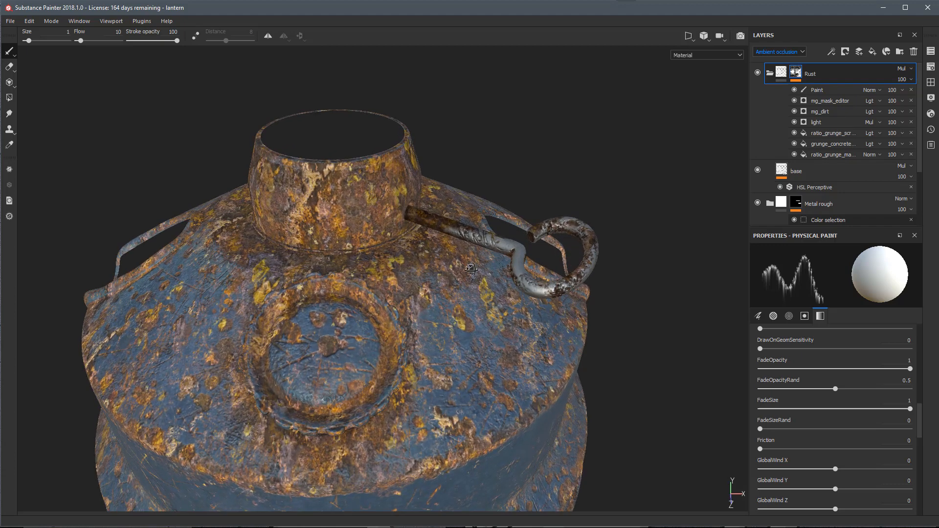
alt+drag(455, 288, 433, 219)
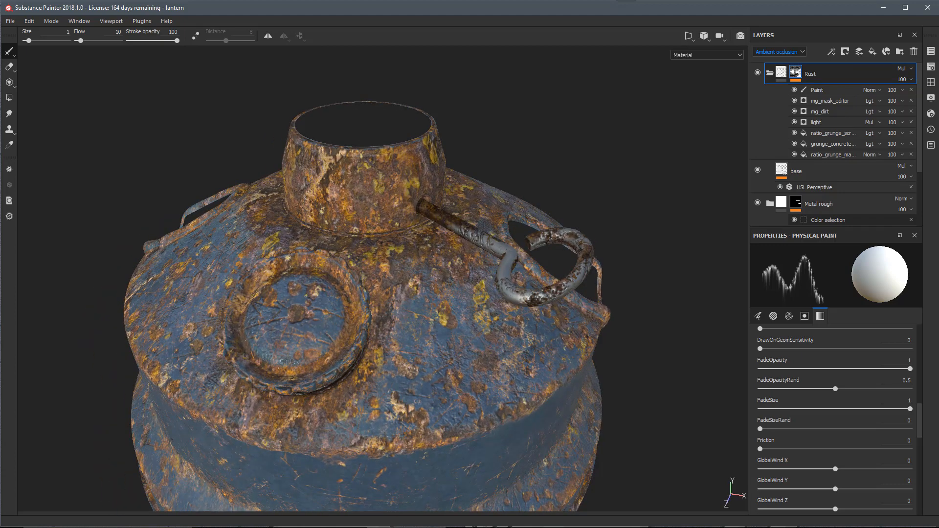
alt+drag(443, 217, 430, 198)
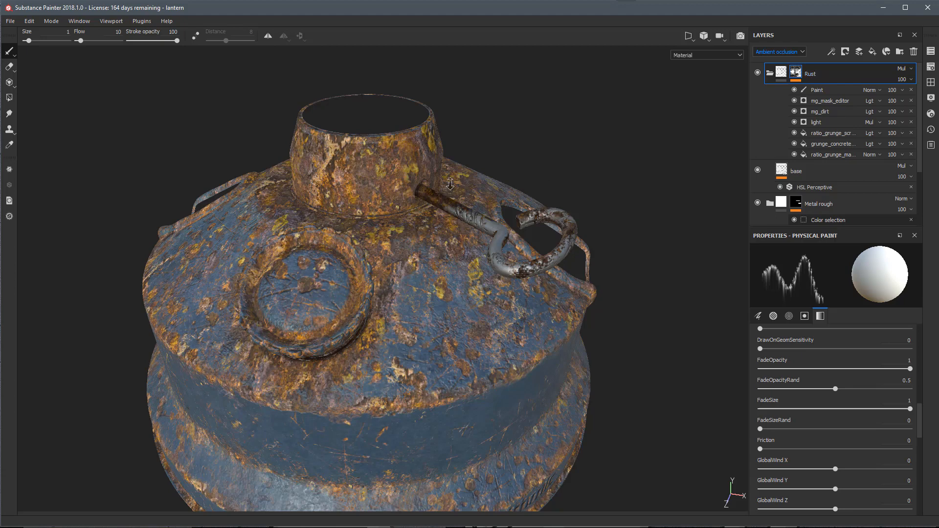
scroll(449, 186, up, 3)
key(c)
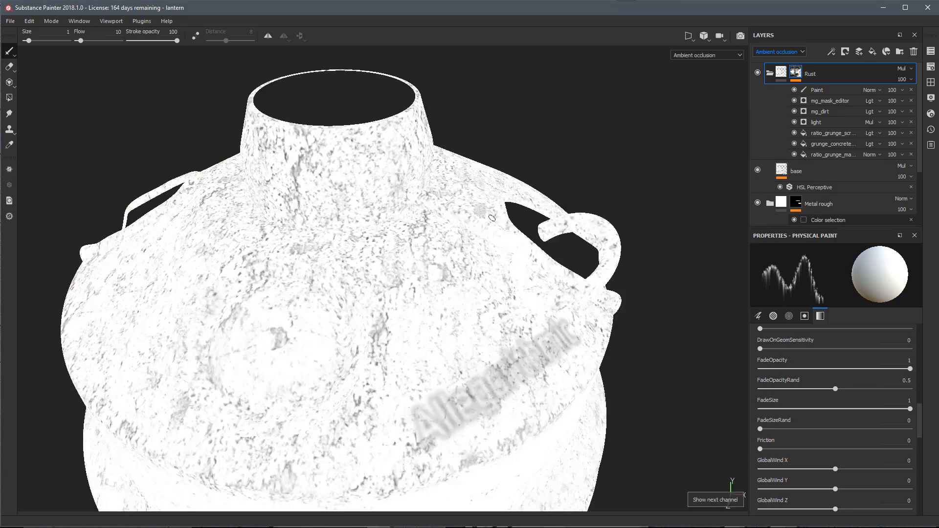
key(c)
key(c)
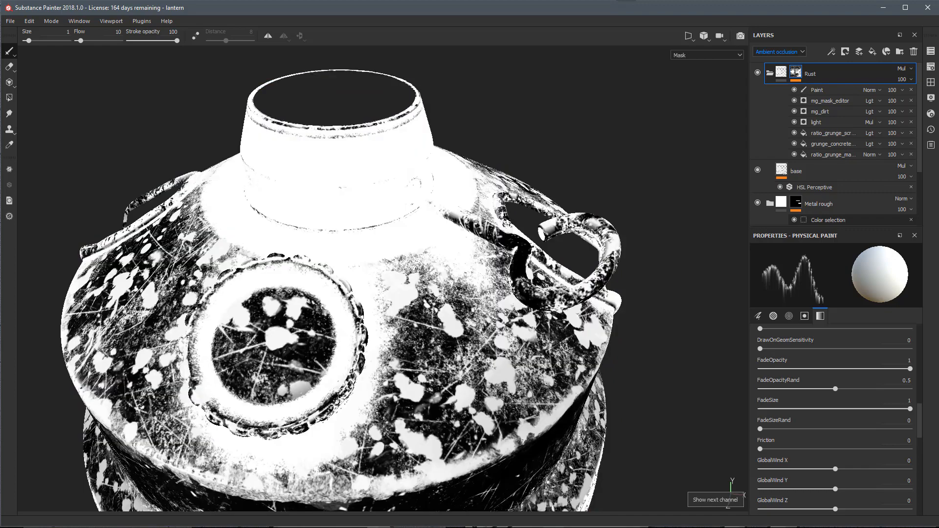
key(c)
key(c)
key(c)
key(c)
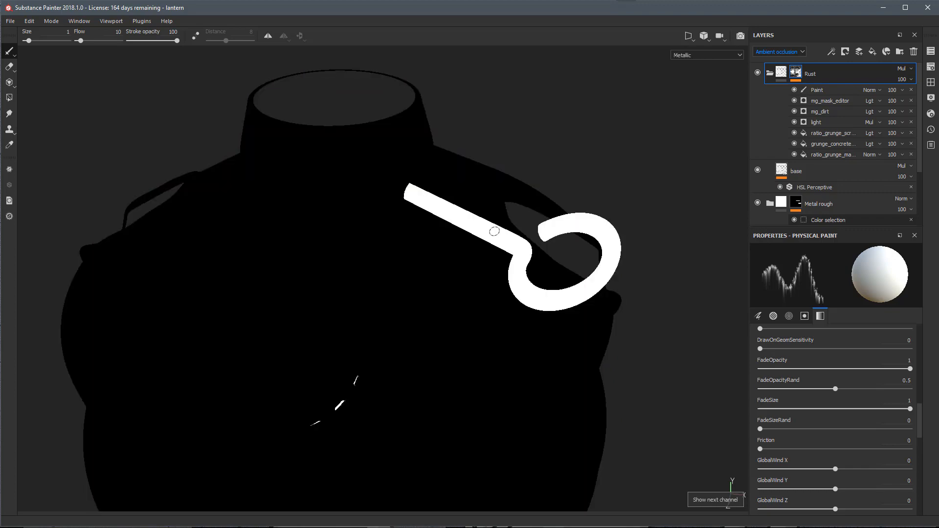
mouse_move(482, 304)
alt+mouse_down()
mouse_move(382, 248)
mouse_move(417, 223)
alt+mouse_up()
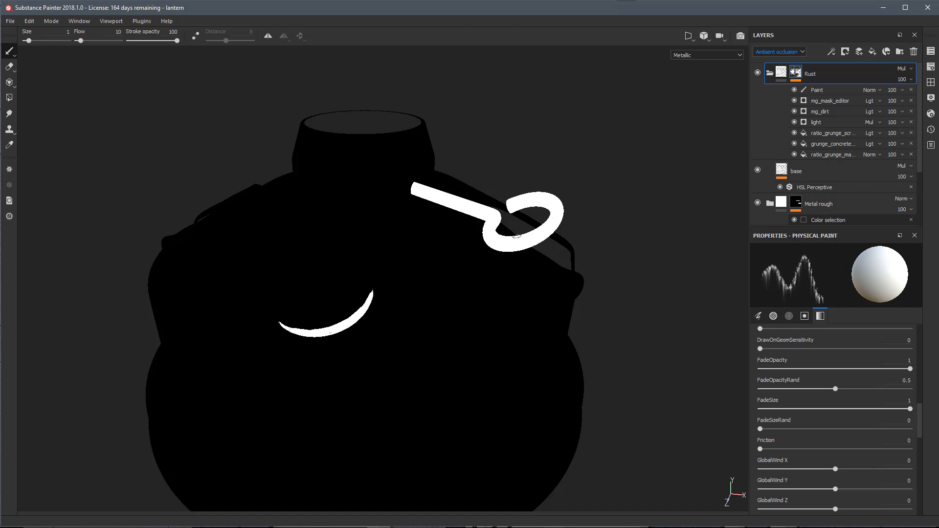
alt+right_drag(434, 173, 614, 337)
alt+drag(413, 235, 448, 237)
alt+right_drag(448, 237, 495, 289)
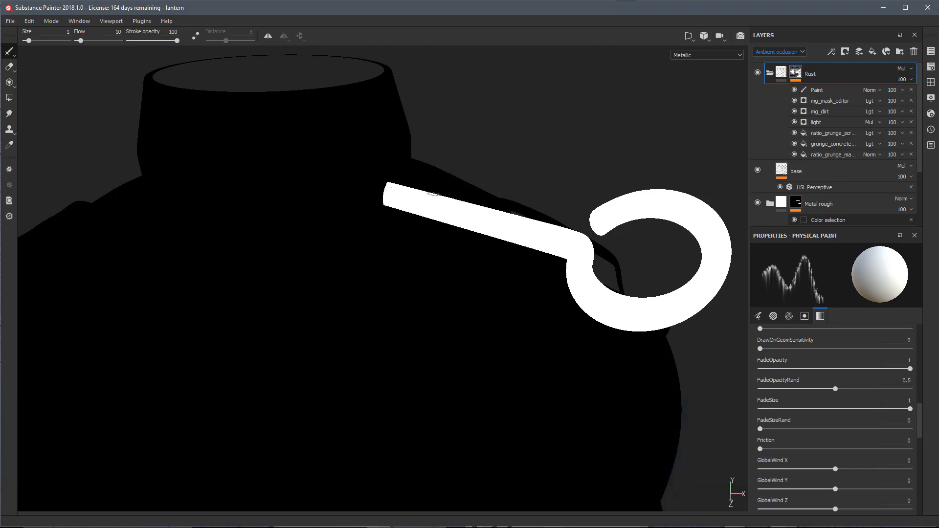
Step: Turn on the metal channel for the base fill layer inside the Rust folder
click(779, 73)
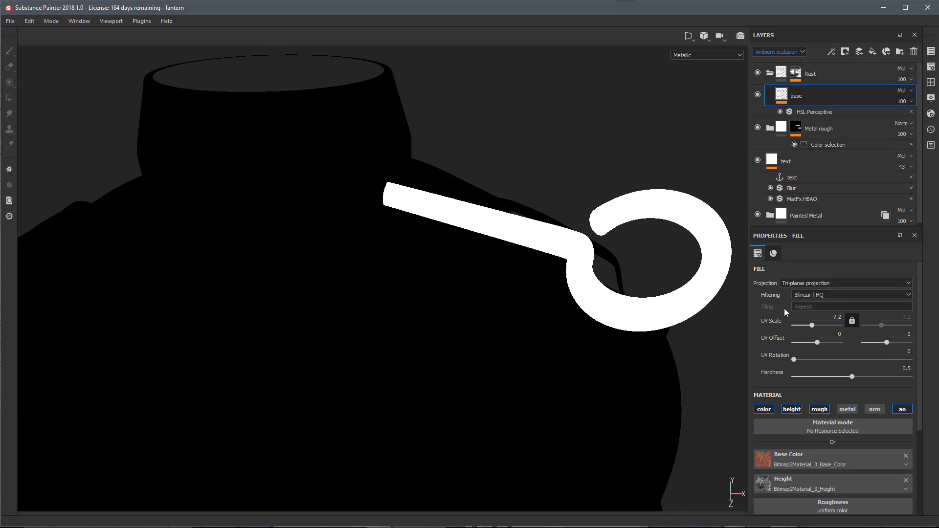
click(773, 253)
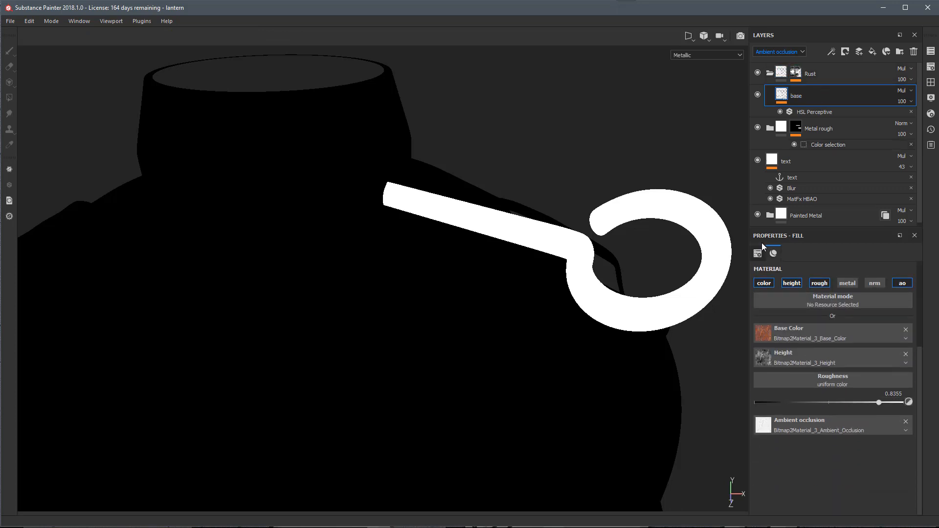
click(843, 284)
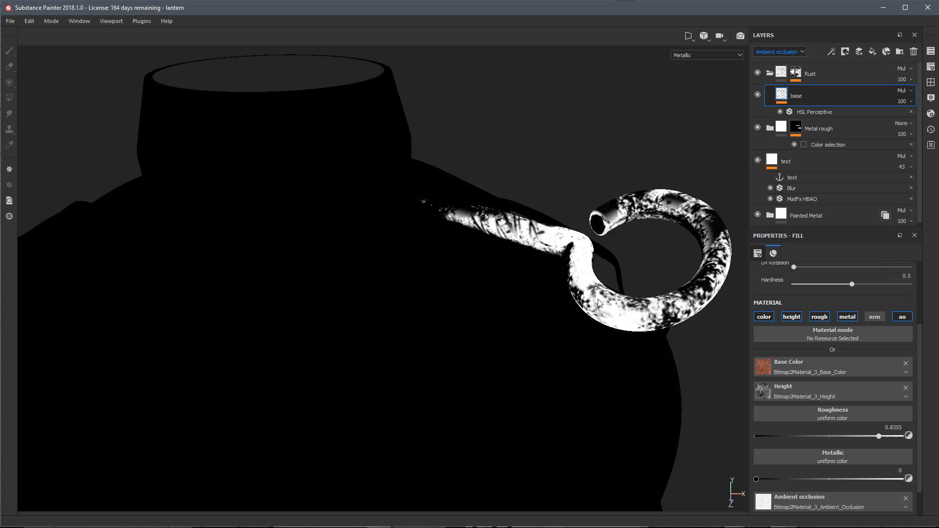
Step: Return the viewport from the Metallic channel to the full material view and look over the rusted hook and lantern base
right_click(589, 382)
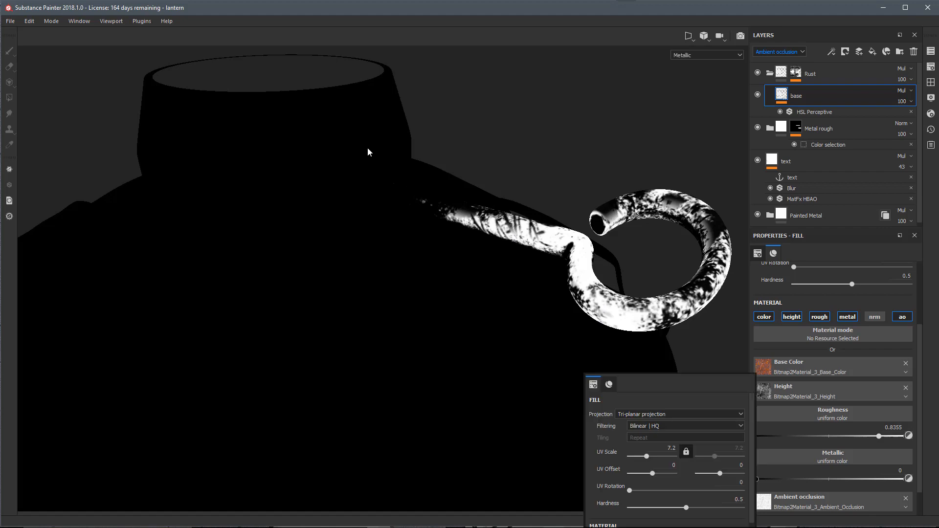
scroll(371, 151, down, 3)
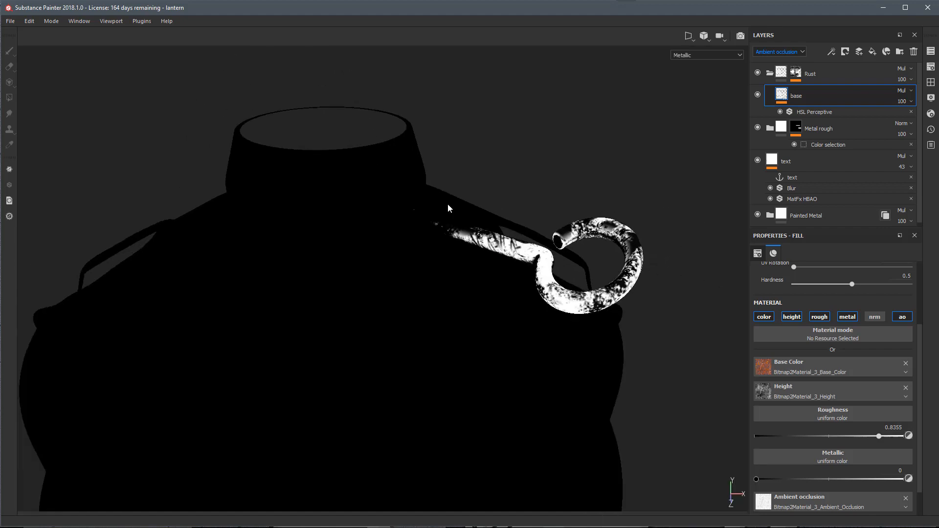
key(m)
alt+middle_drag(463, 296, 435, 205)
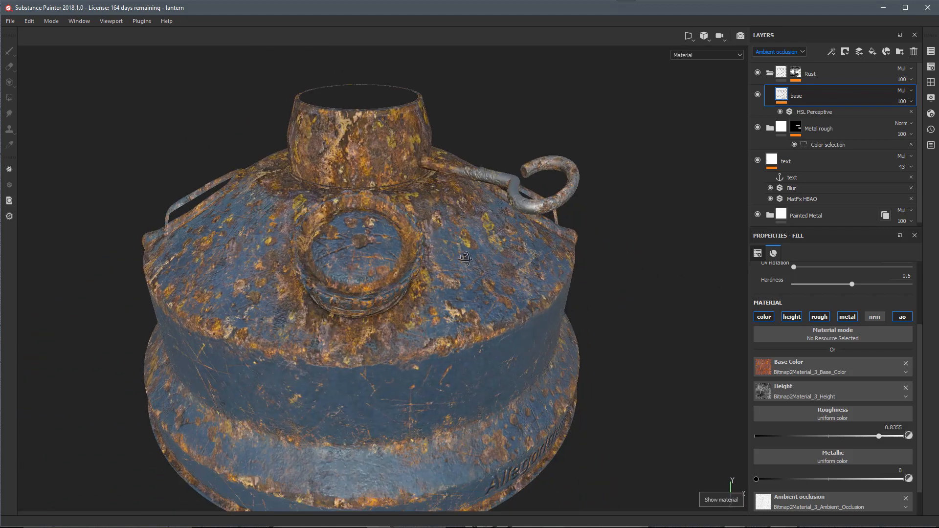
mouse_move(484, 264)
alt+mouse_down()
mouse_move(467, 239)
mouse_move(468, 268)
alt+mouse_up()
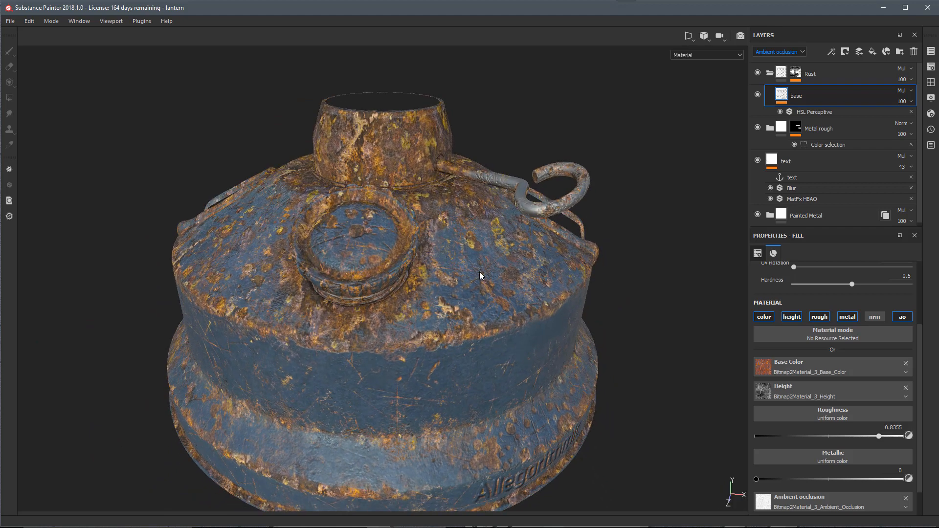
scroll(530, 268, down, 3)
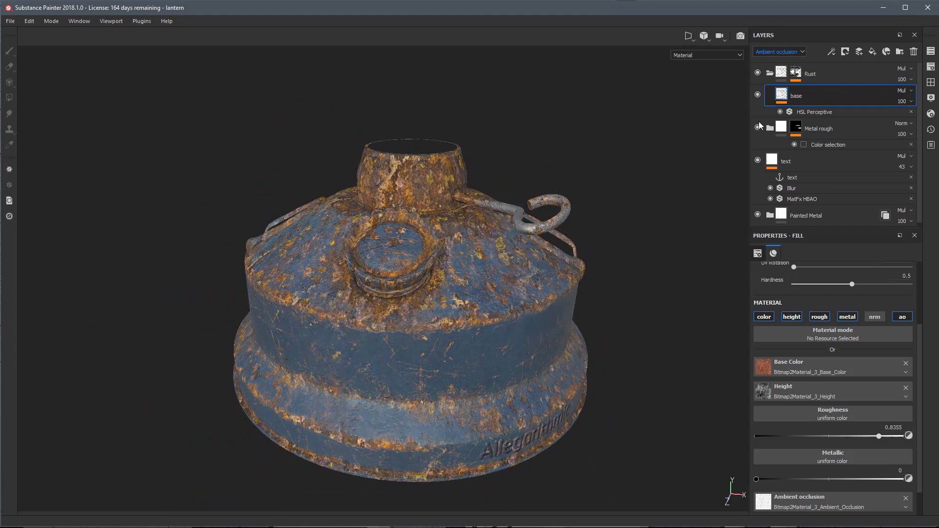
Step: Create a reusable smart material from the masked Metal rough folder
click(796, 128)
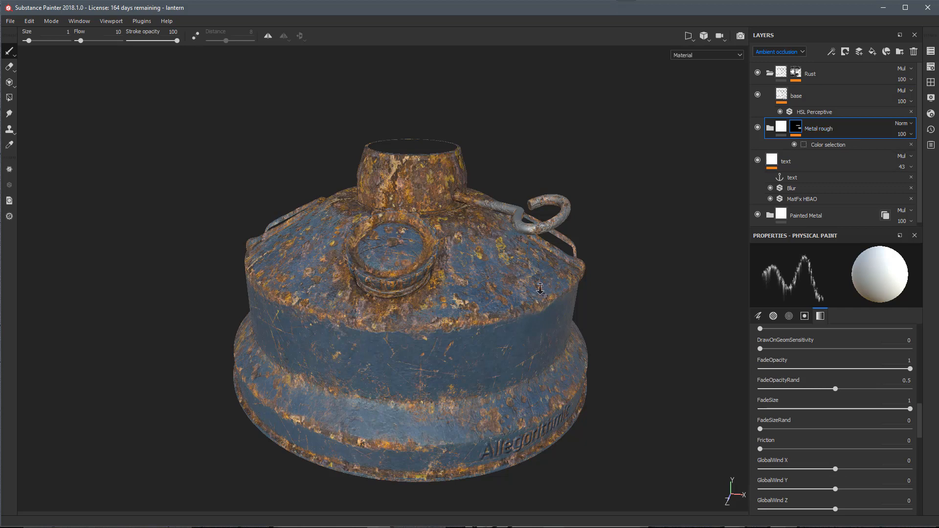
alt+drag(542, 291, 500, 266)
right_click(841, 127)
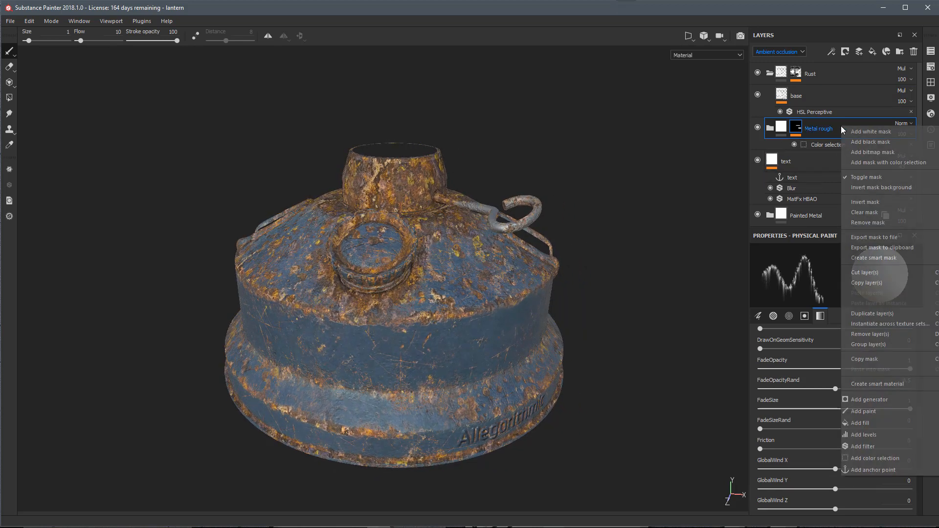
click(862, 384)
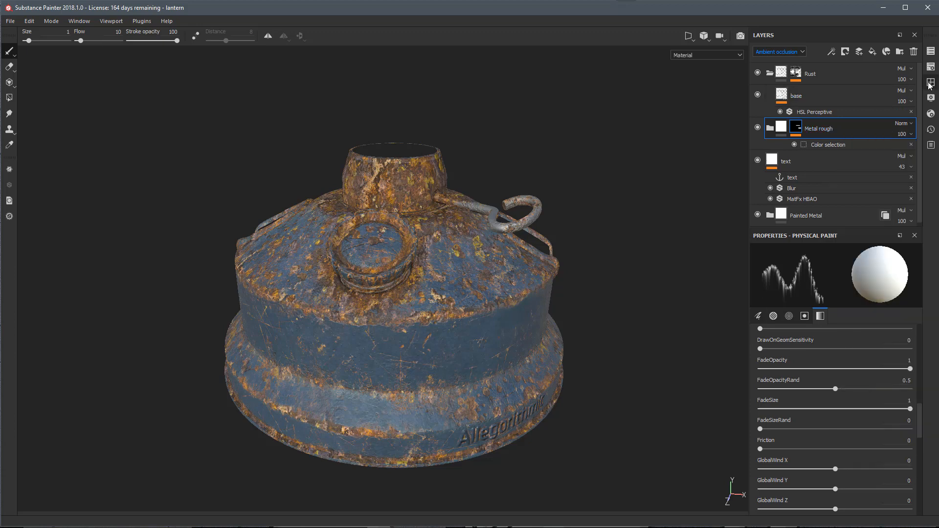
Step: Show the glass_enclosure texture set alongside base1 and make it the active texture set
click(931, 52)
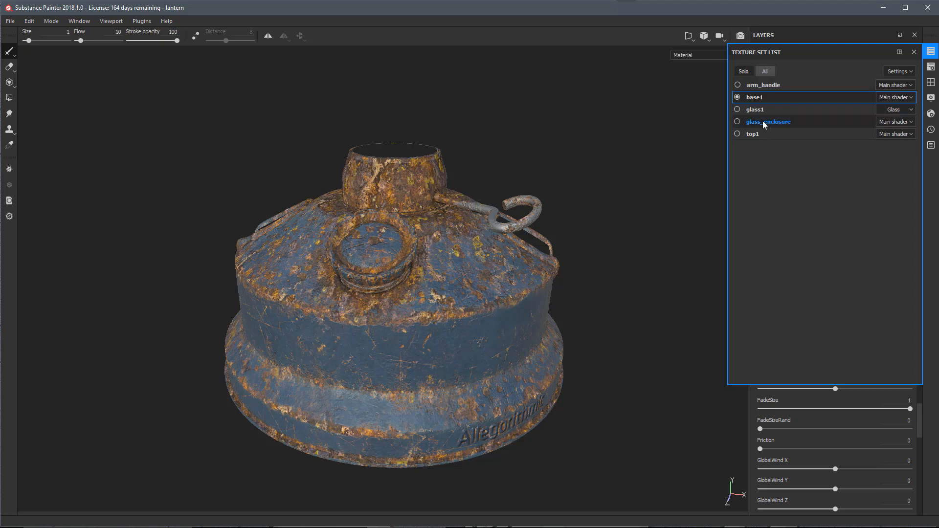
click(737, 121)
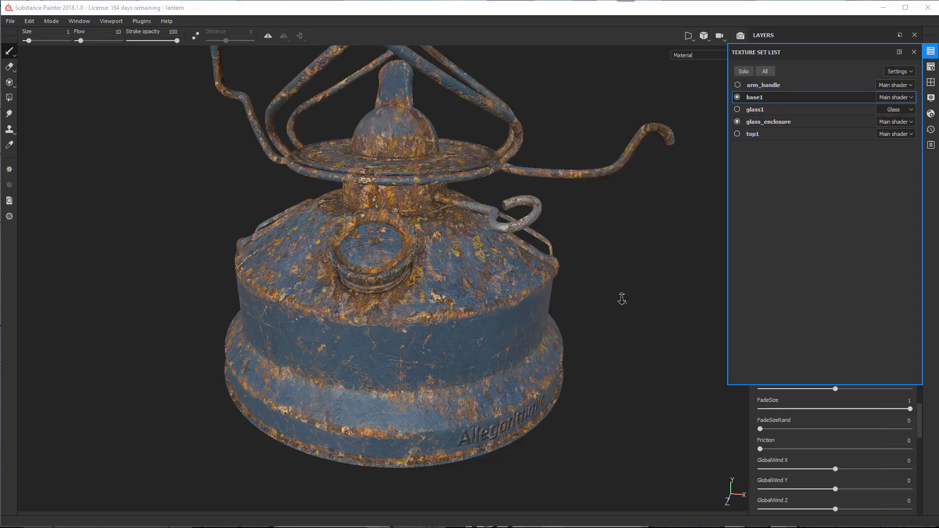
alt+drag(621, 300, 480, 237)
click(914, 52)
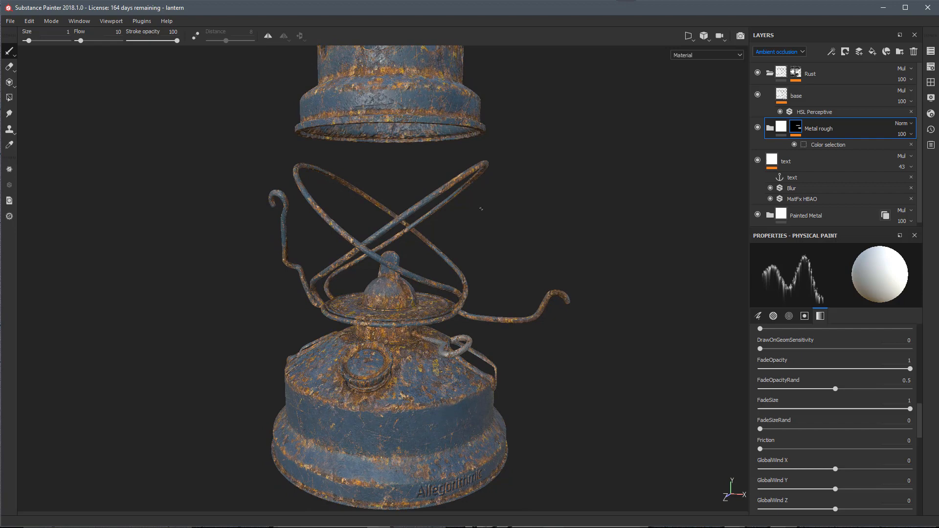
key(ctrl+alt)
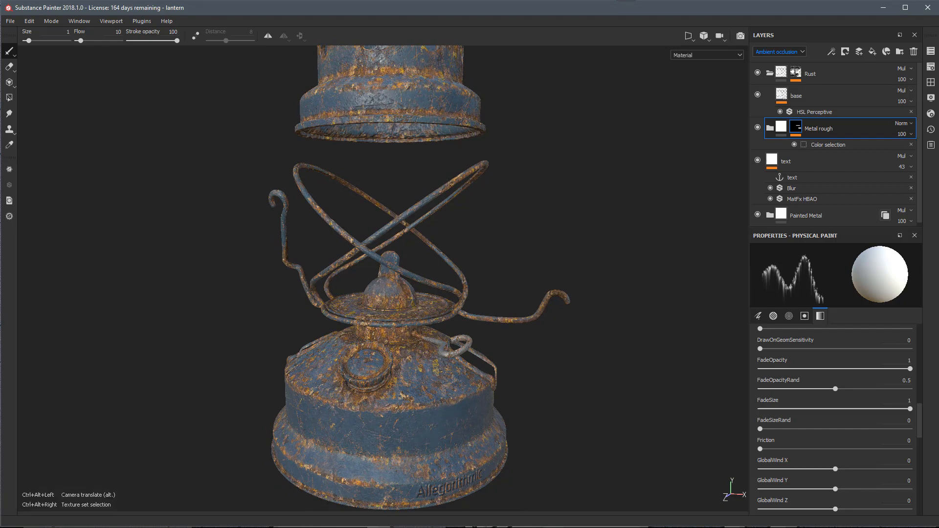
ctrl+alt+right_click(452, 186)
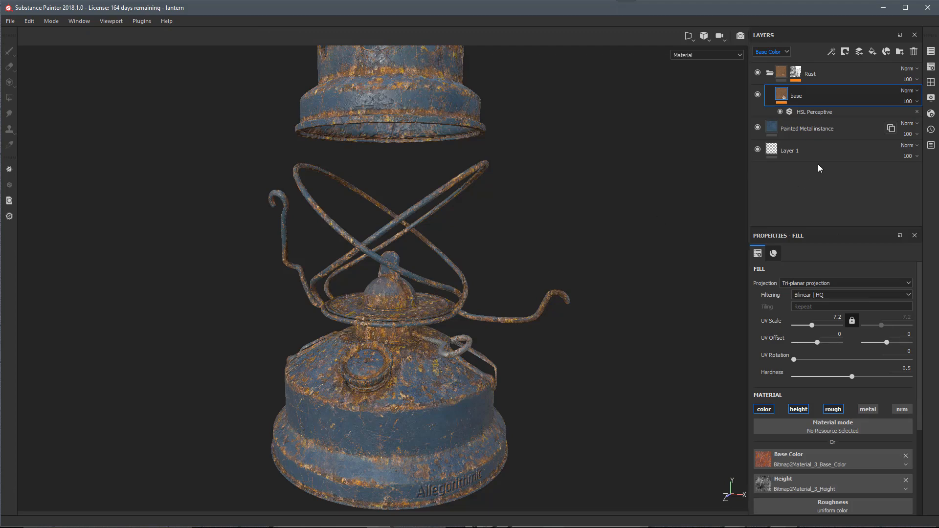
Step: Add the Metal rough smart material at the top of the glass_enclosure layer stack
click(930, 82)
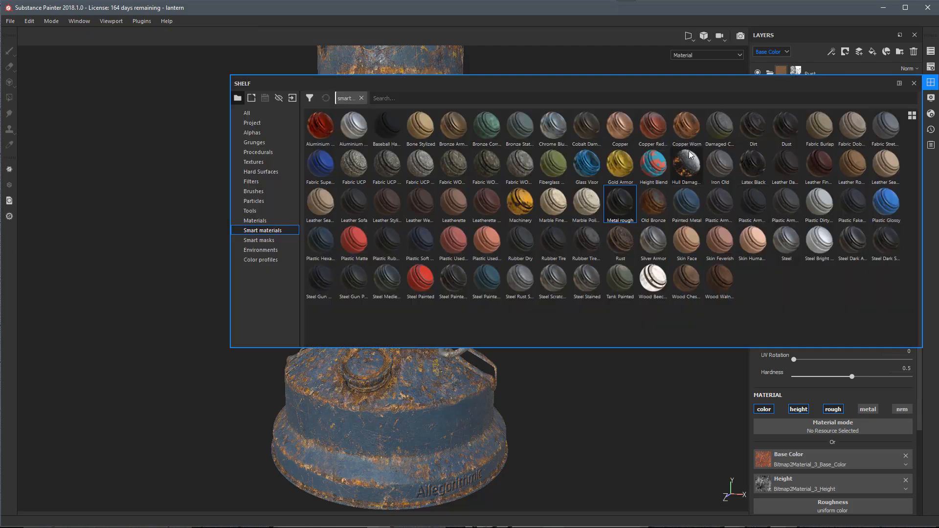
drag(620, 203, 841, 66)
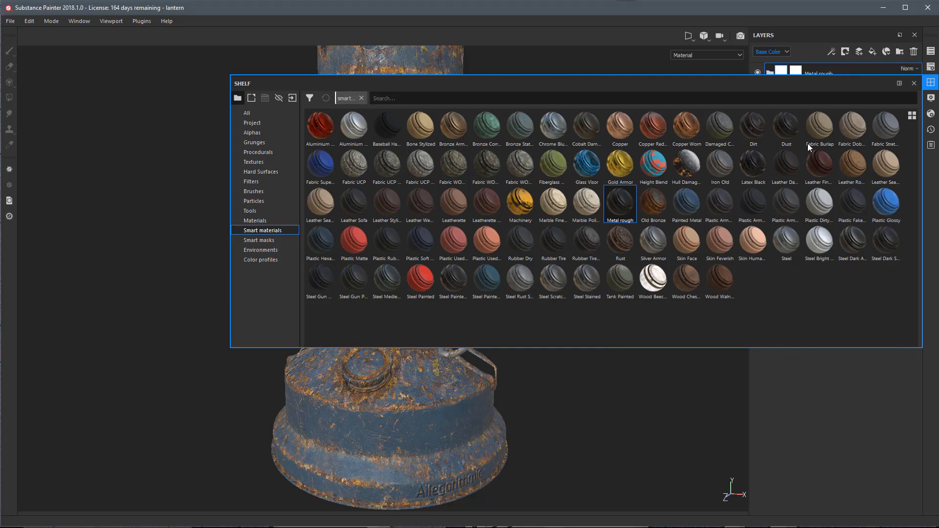
click(914, 83)
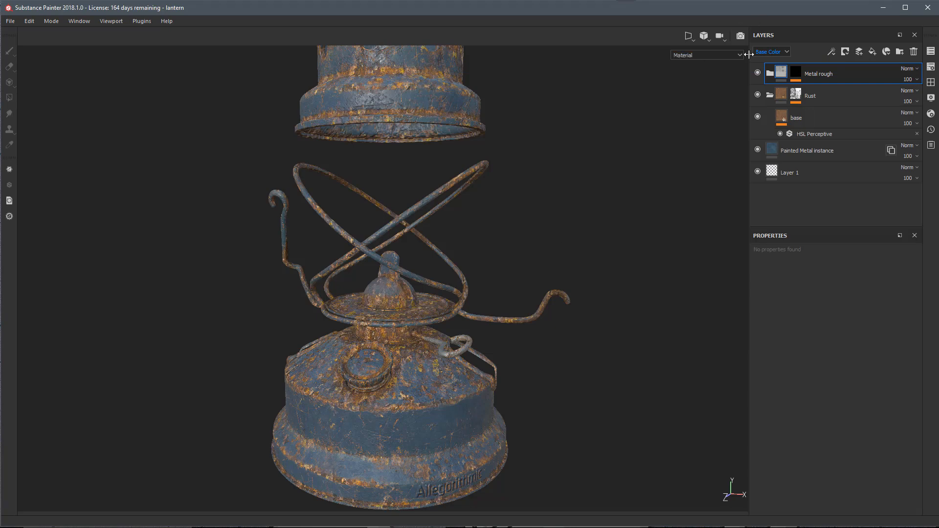
Step: Add the wire cage's yellow ID color to the Color selection in the Metal rough mask
click(797, 73)
click(815, 90)
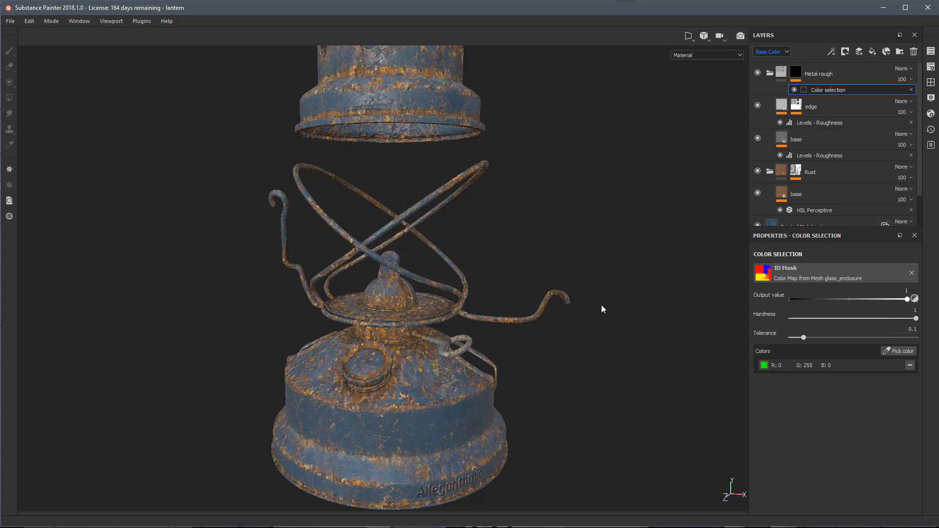
click(891, 351)
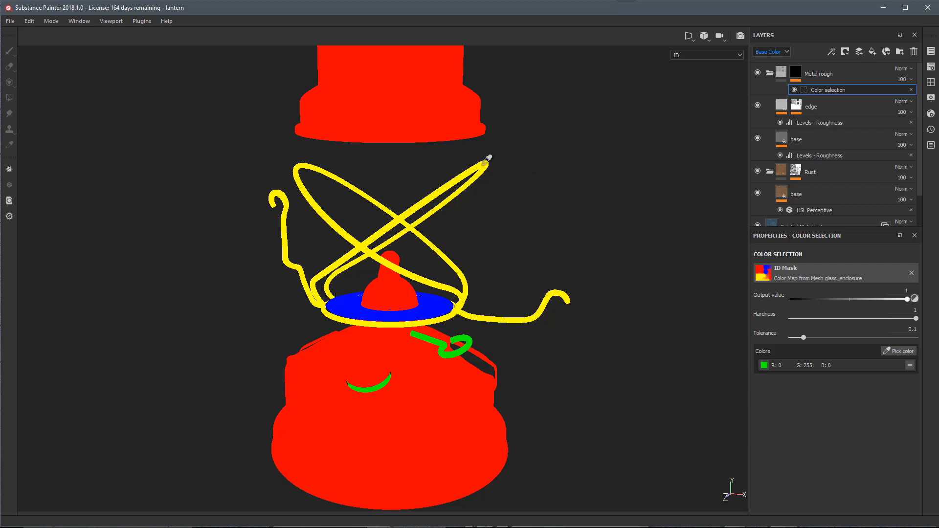
click(488, 157)
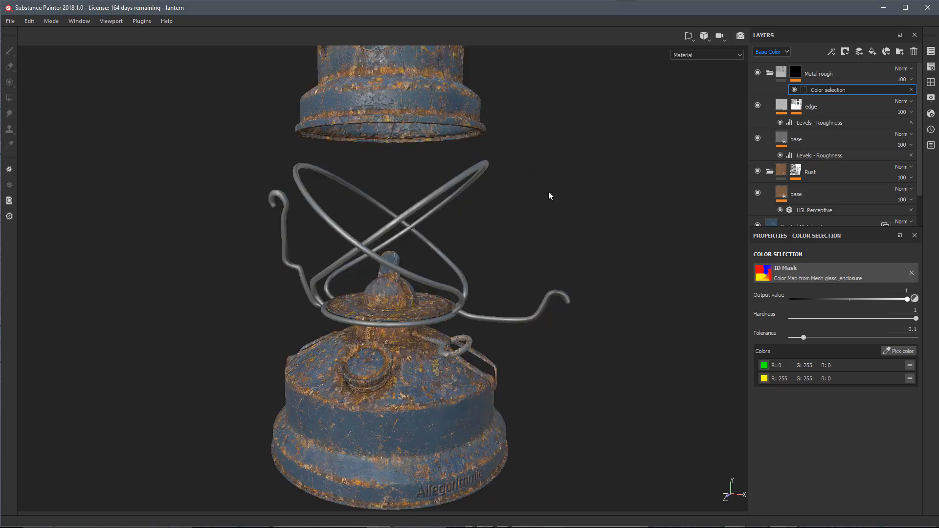
alt+drag(321, 322, 380, 290)
alt+right_drag(380, 289, 480, 318)
alt+drag(480, 319, 417, 244)
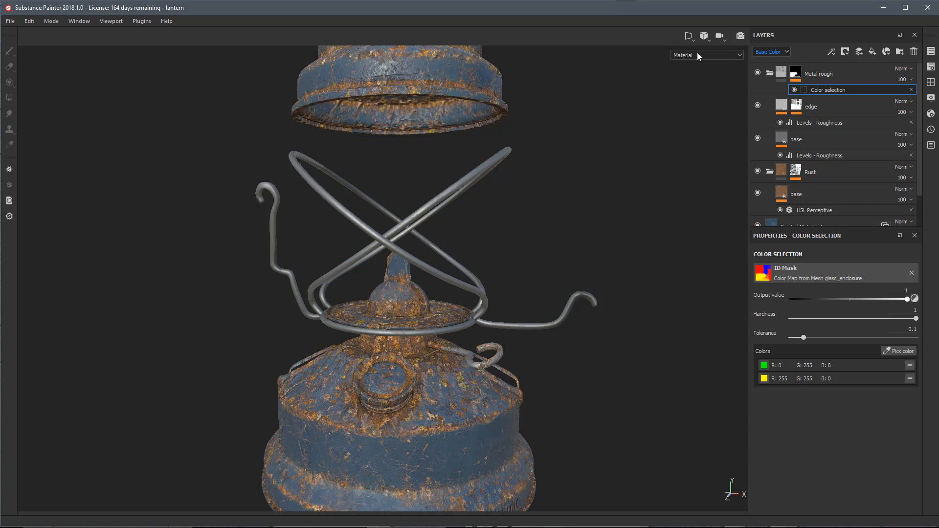
Step: Collapse the Metal rough folder and move the Rust folder above it in the glass_enclosure layer stack
click(768, 73)
click(846, 106)
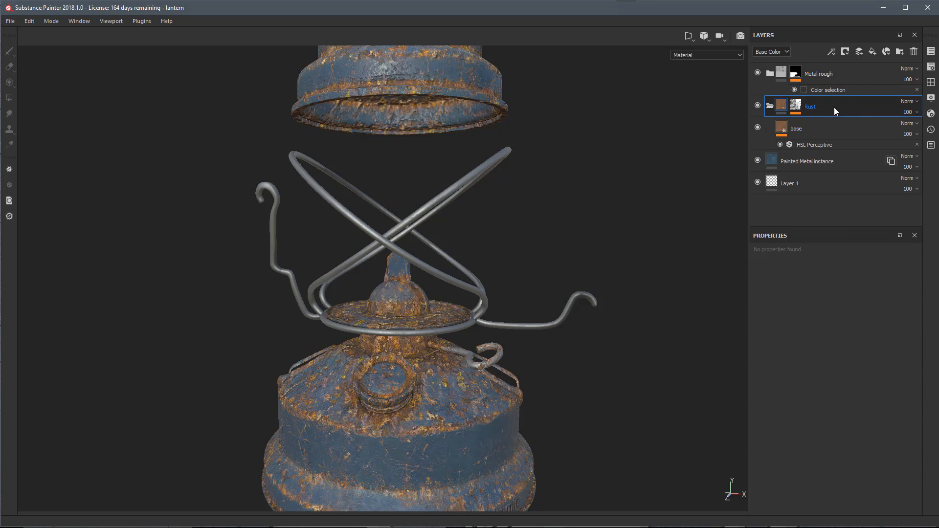
drag(834, 107, 836, 66)
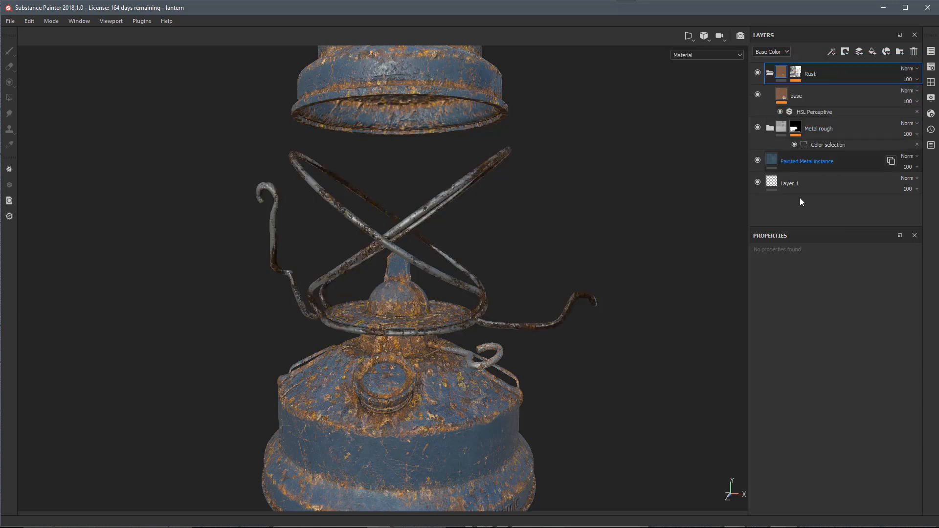
alt+drag(397, 226, 394, 254)
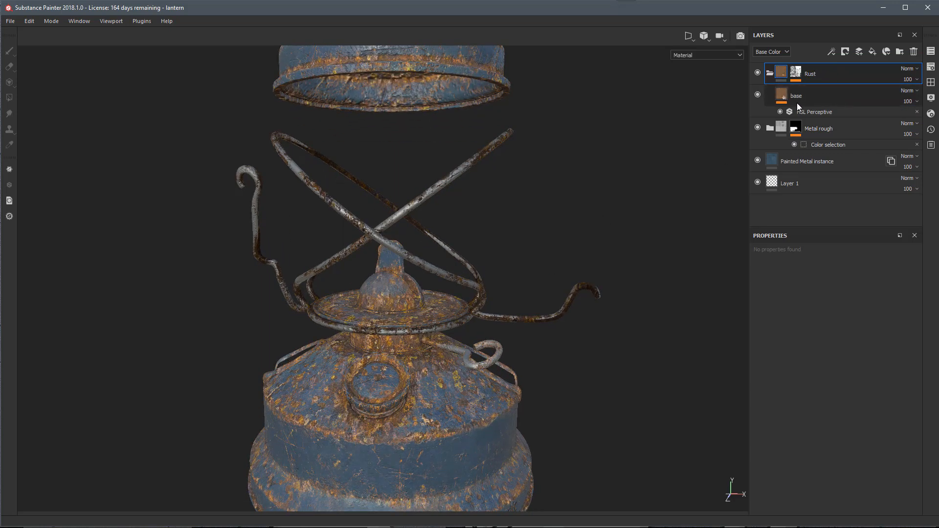
Step: Turn on the metal channel for the Rust folder's base fill layer in glass_enclosure and inspect the wires up close
click(781, 96)
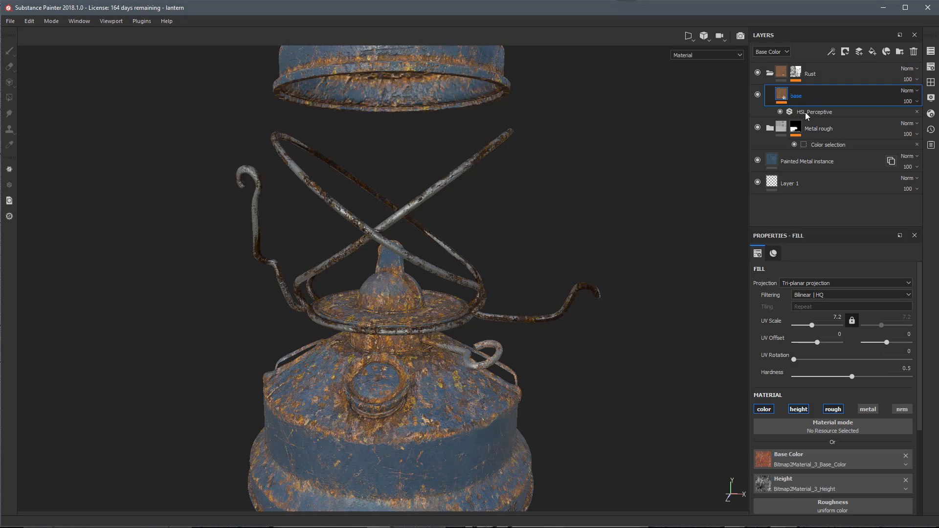
click(869, 409)
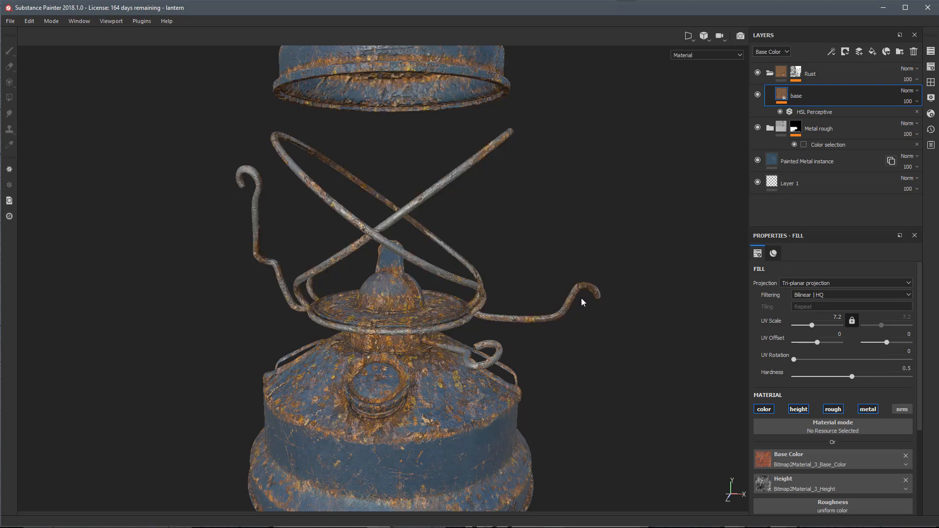
alt+right_drag(585, 279, 468, 195)
mouse_move(489, 255)
alt+mouse_down()
mouse_move(444, 379)
mouse_move(497, 269)
alt+mouse_up()
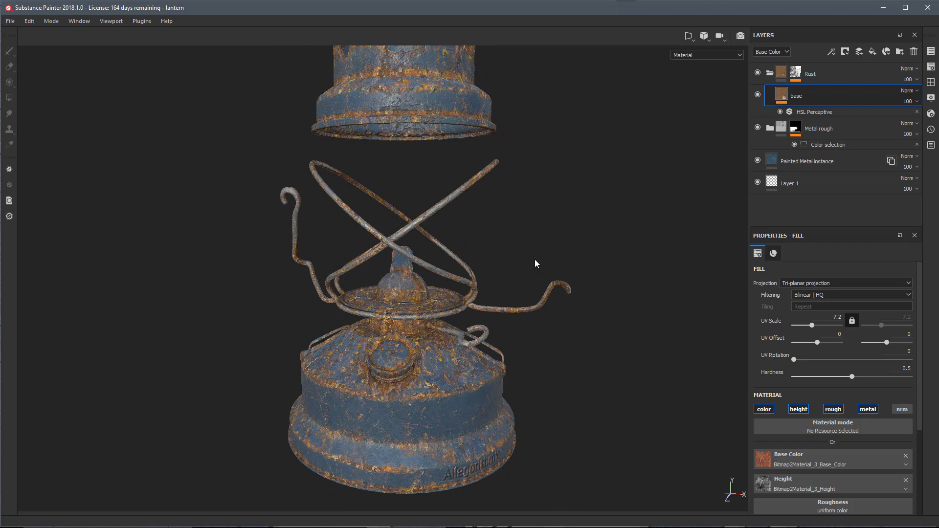
alt+drag(432, 257, 447, 221)
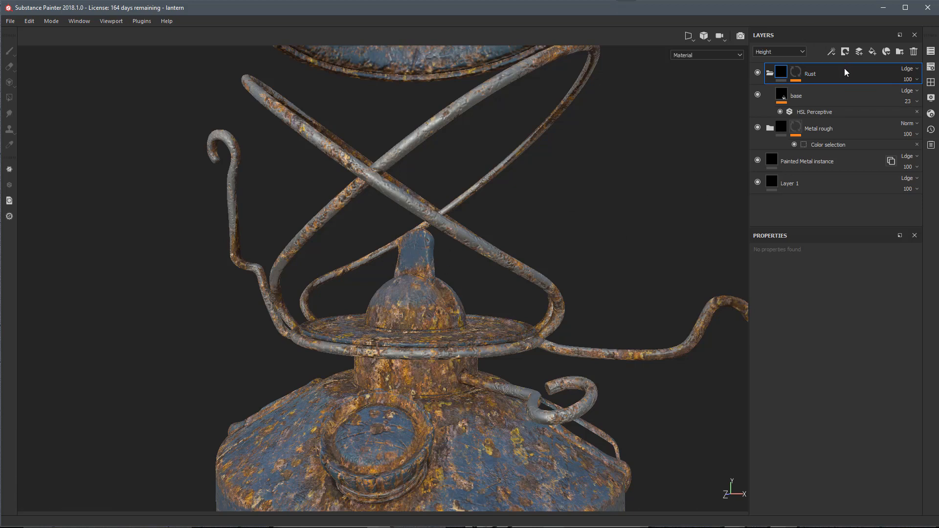
Step: Add a fill layer above the Rust folder in glass_enclosure and turn off its visibility
click(871, 51)
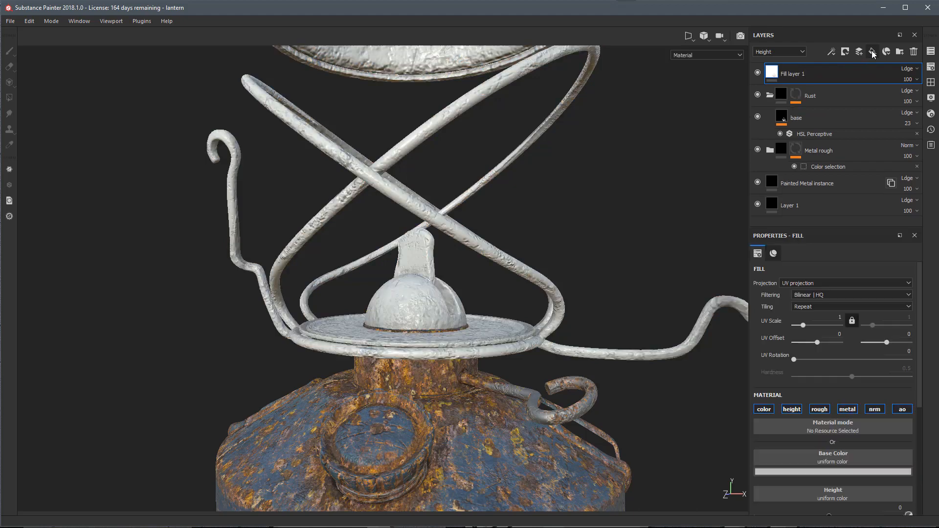
alt+drag(511, 327, 467, 301)
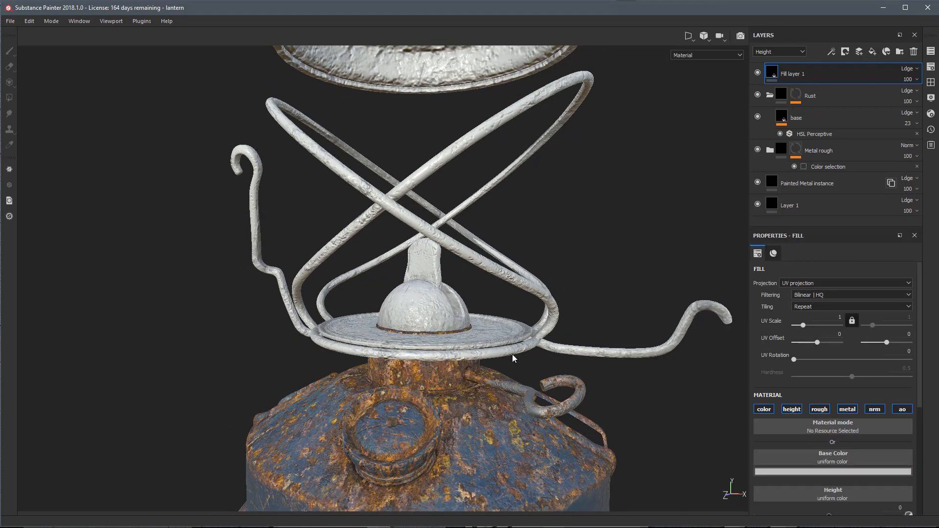
alt+right_drag(511, 356, 393, 209)
click(757, 73)
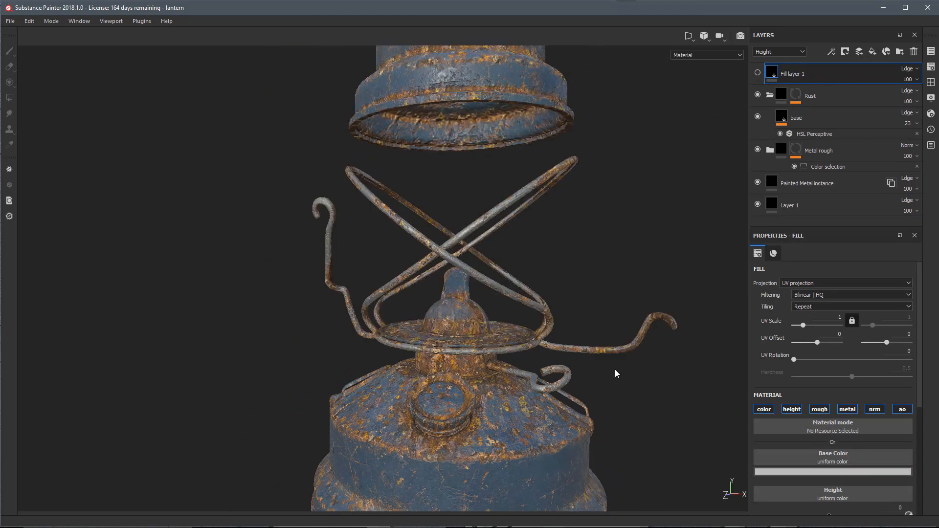
alt+drag(614, 373, 519, 318)
Step: Isolate the glass_enclosure texture set in the viewport and frame its parts
click(931, 50)
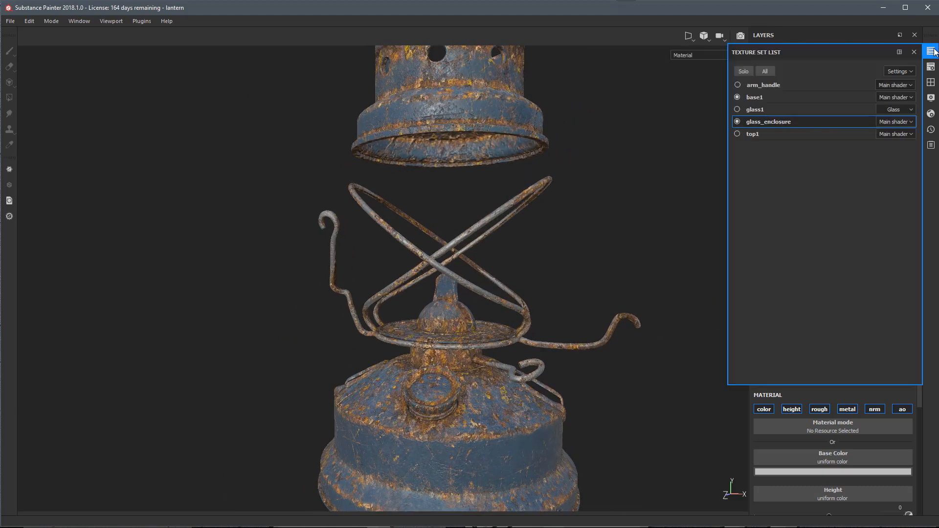
click(743, 72)
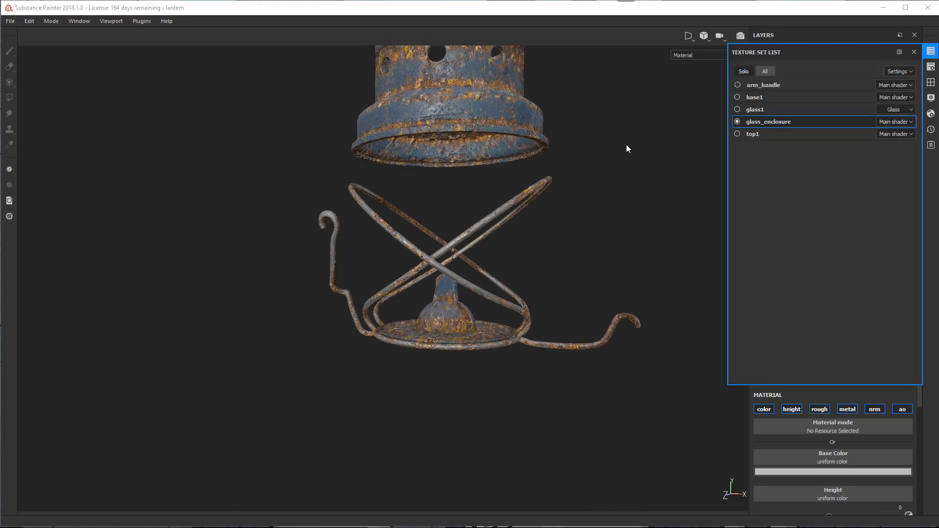
click(914, 52)
alt+drag(578, 263, 503, 323)
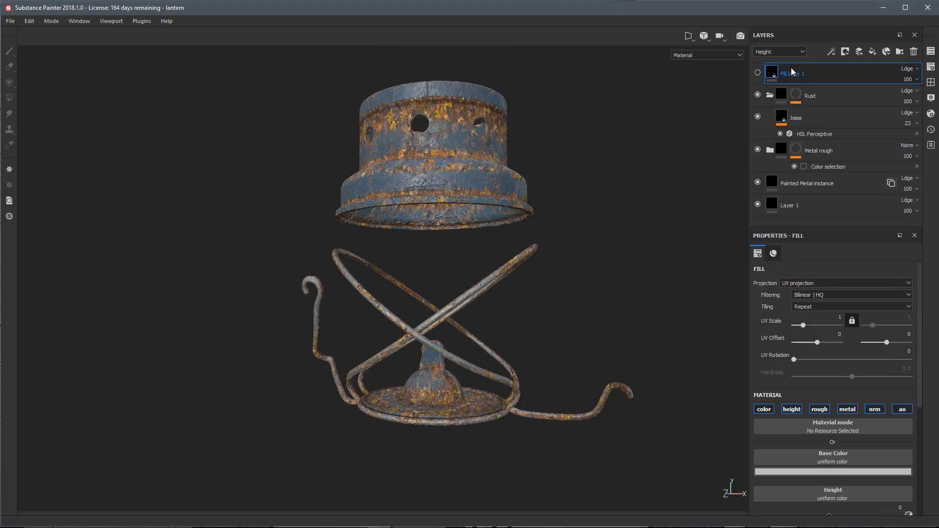
Step: Select the Rust folder in the glass_enclosure layer stack and collapse it
click(781, 95)
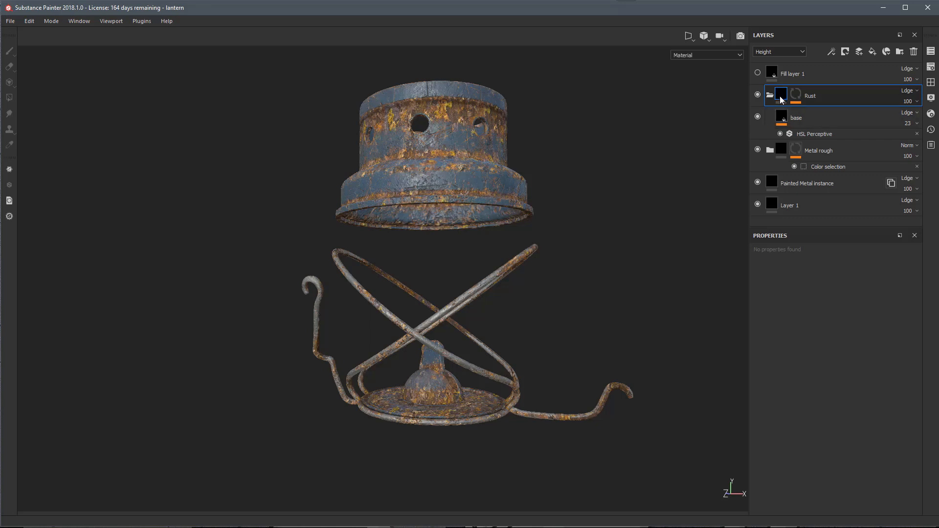
click(770, 95)
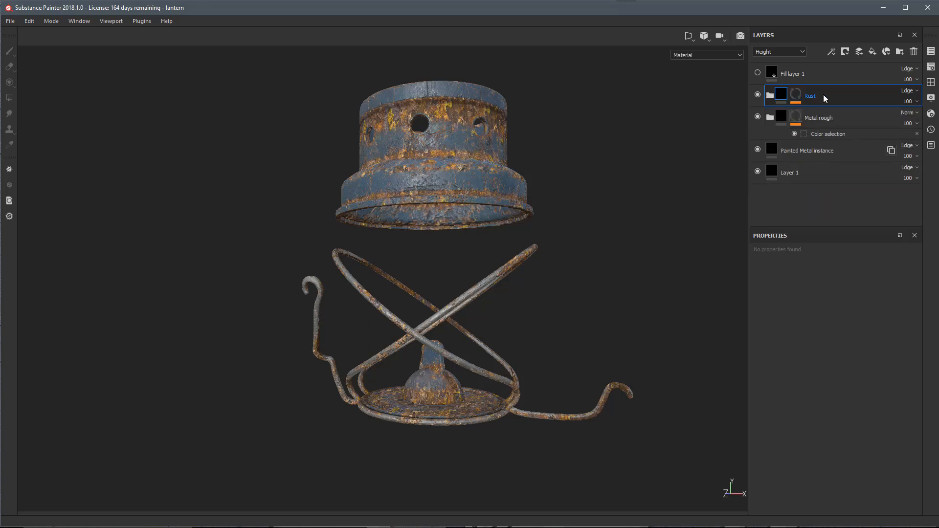
click(768, 95)
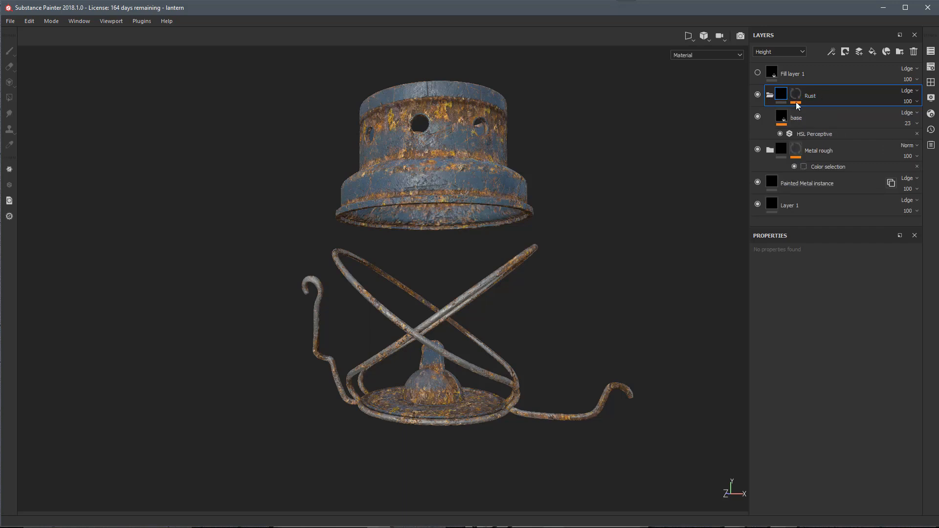
click(768, 96)
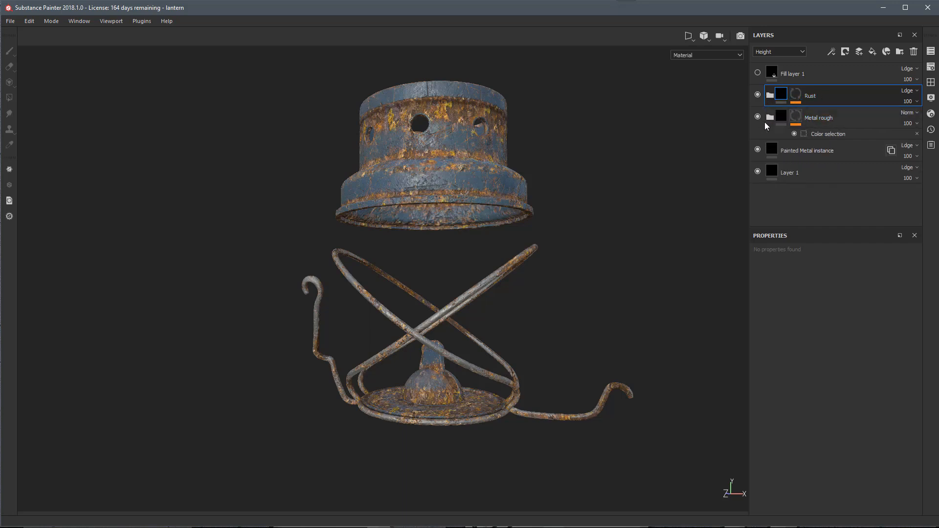
click(770, 118)
click(770, 119)
Step: Create a folder named Wick above the Rust folder and move Fill layer 1 into it
click(900, 52)
double_click(797, 96)
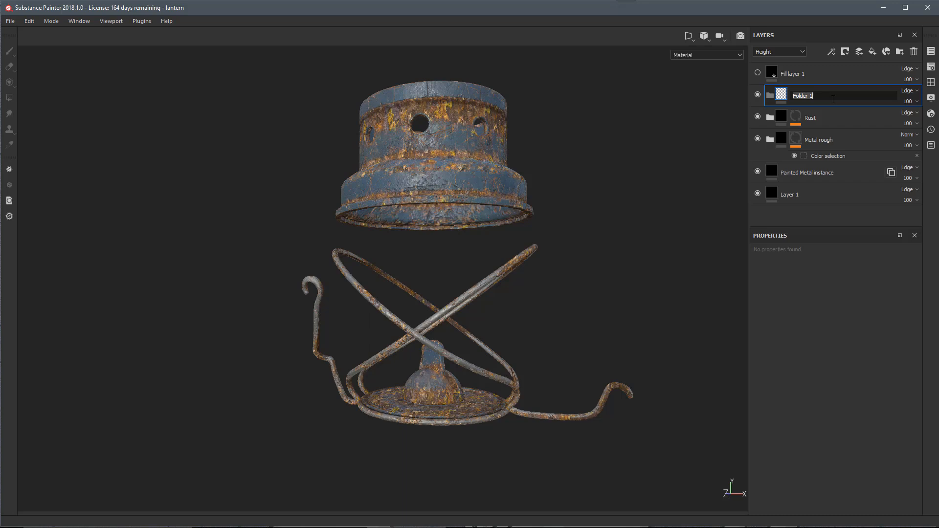
text(Wick)
key(Return)
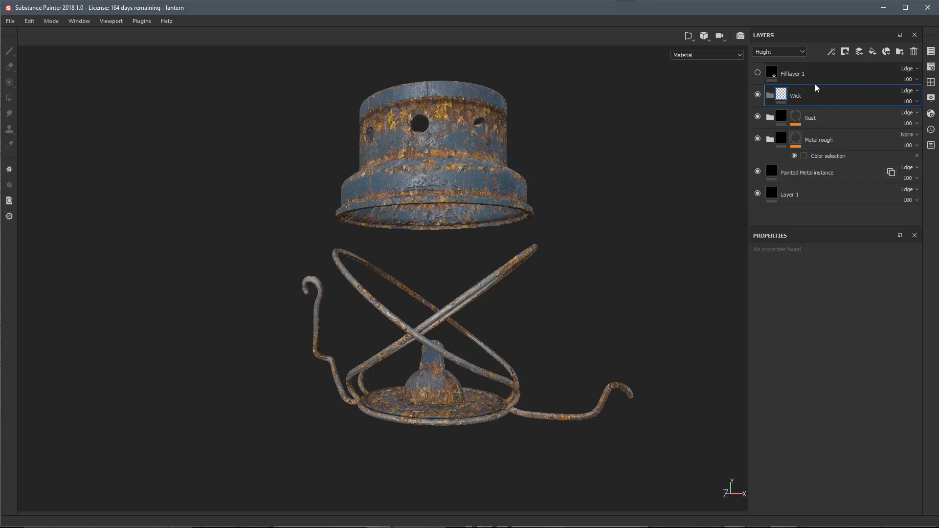
drag(830, 78, 835, 139)
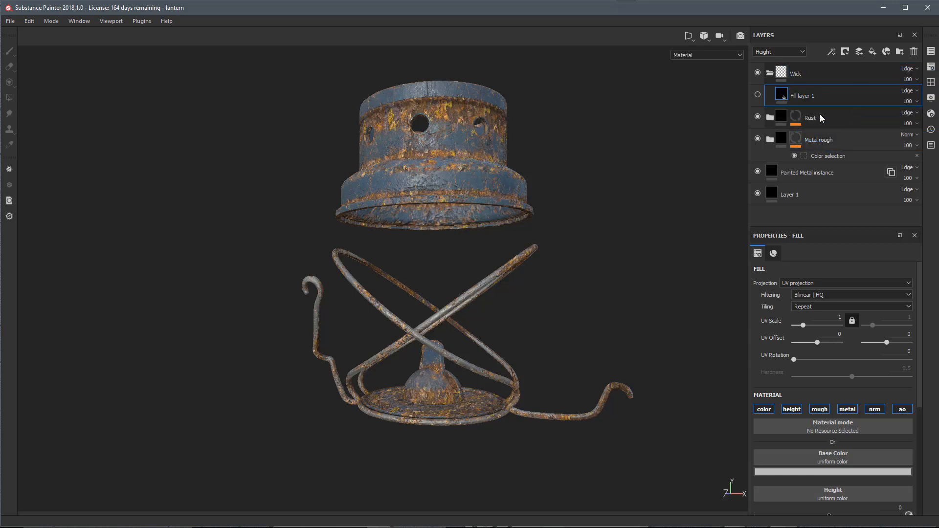
Step: Turn on the visibility of the fill layer inside the Wick folder and rename it base
click(757, 96)
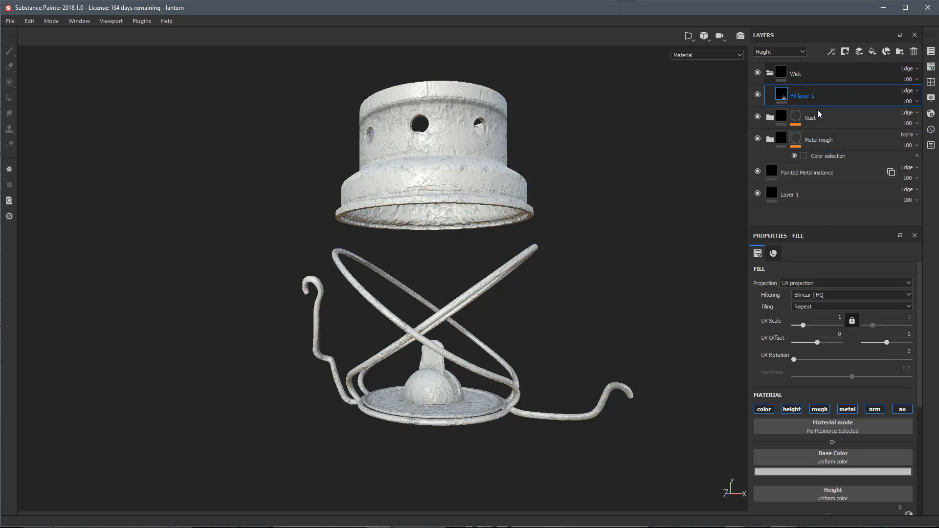
scroll(469, 358, up, 2)
alt+middle_drag(462, 356, 459, 325)
scroll(458, 325, up, 2)
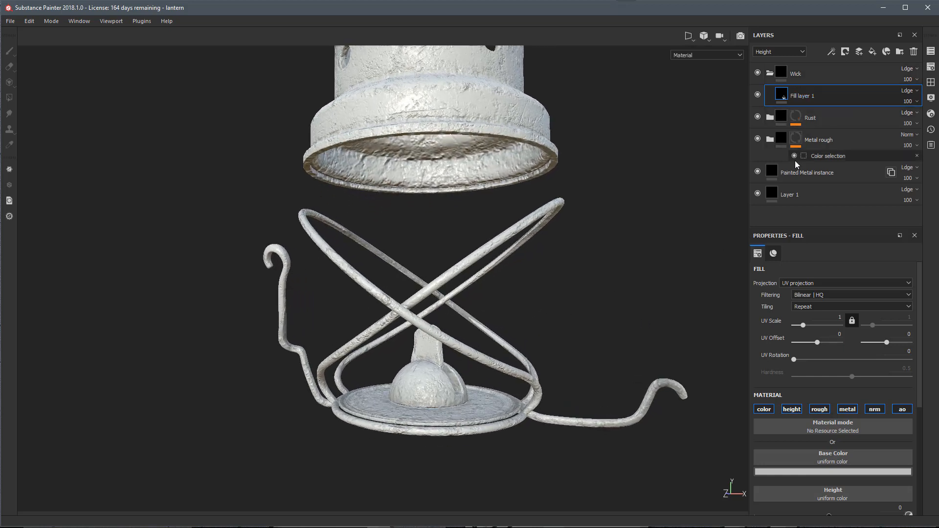
double_click(807, 97)
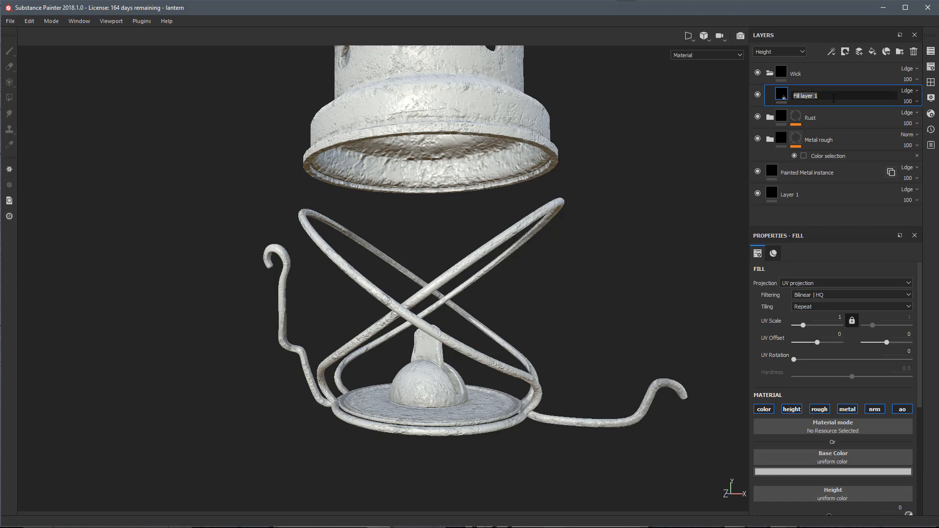
text(base)
key(Return)
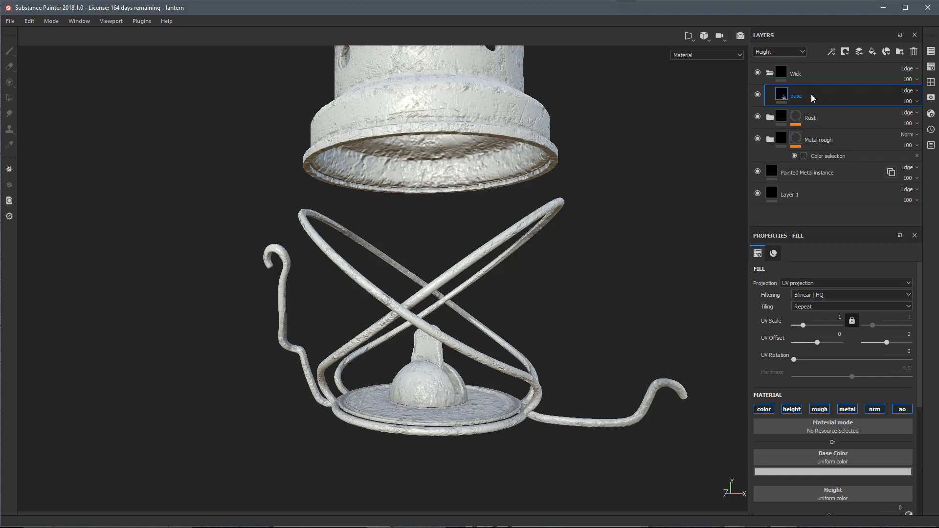
Step: Add a black mask to the Wick folder
click(826, 73)
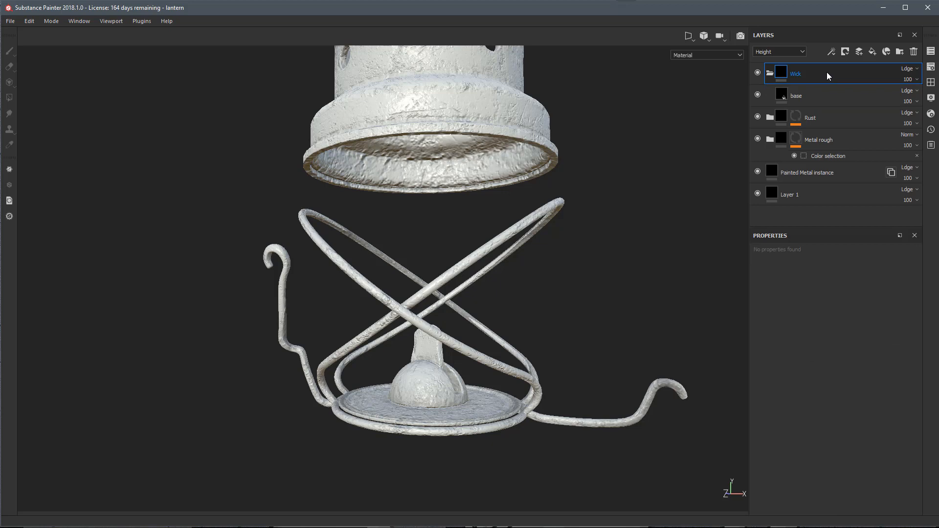
right_click(813, 74)
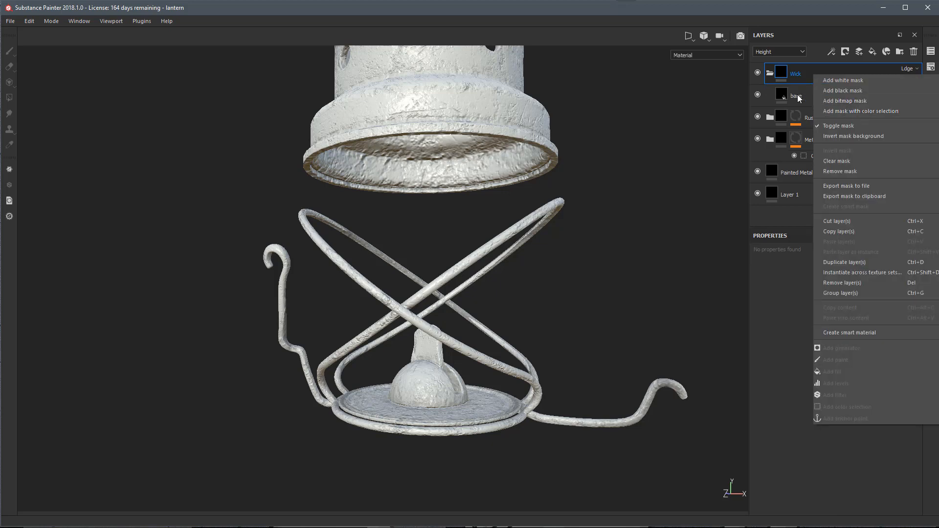
click(798, 70)
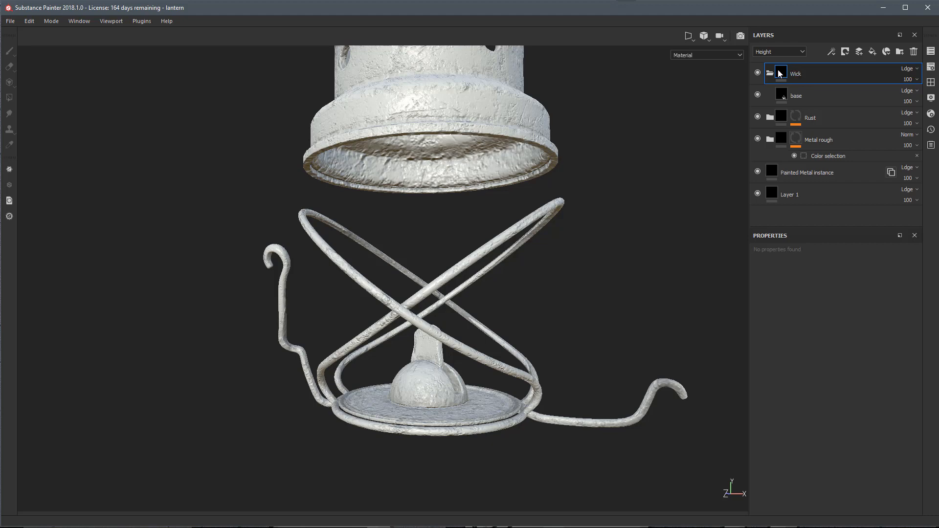
right_click(807, 71)
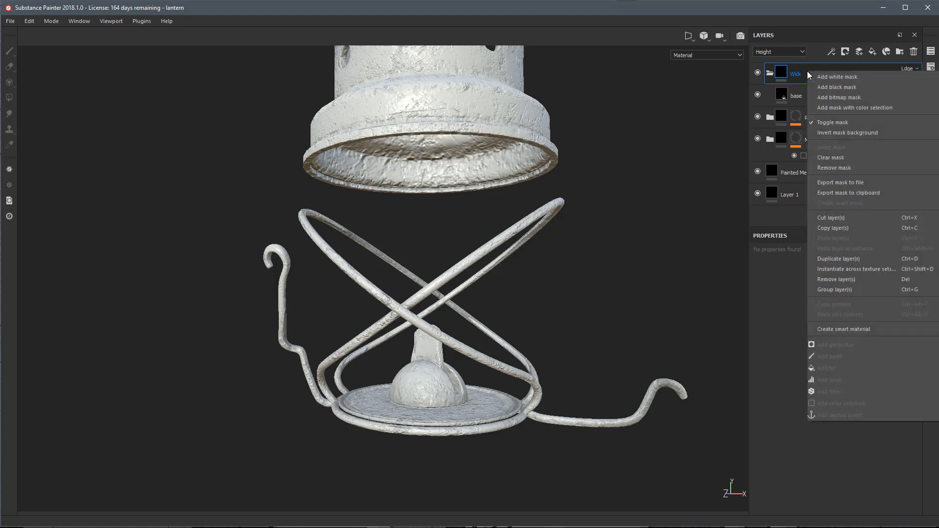
click(832, 86)
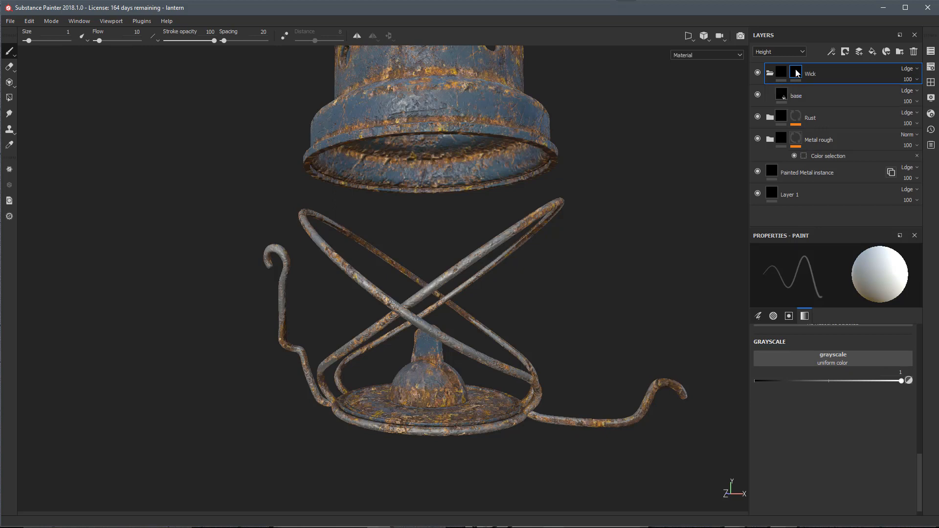
Step: Add a paint effect to the Wick folder's mask and rename it mask
click(832, 51)
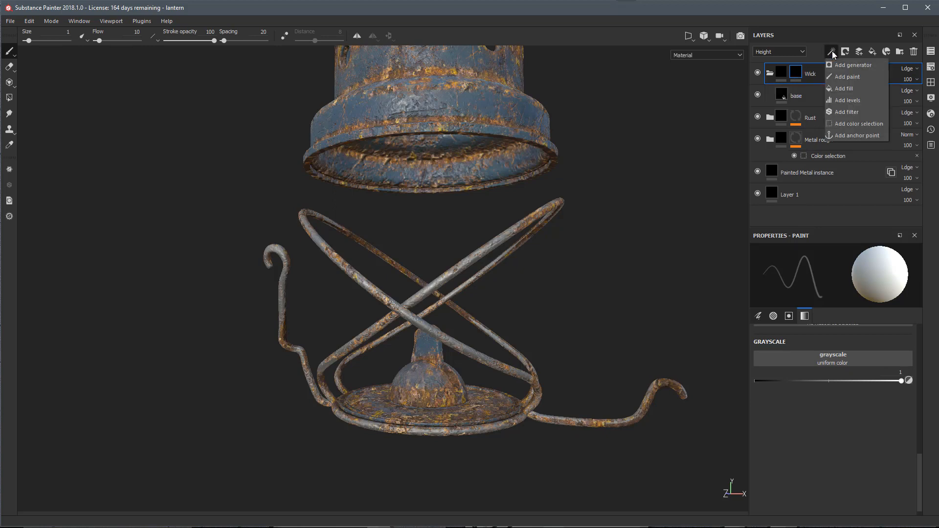
click(834, 77)
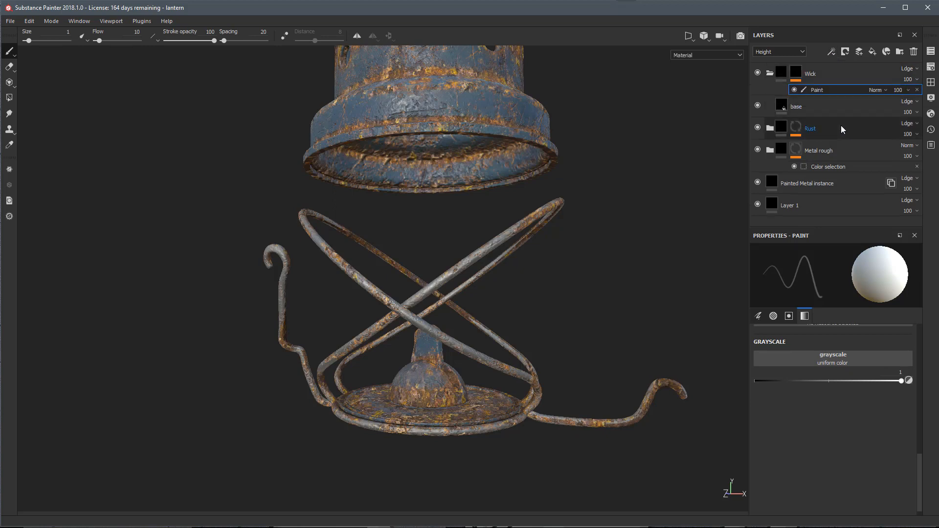
click(820, 77)
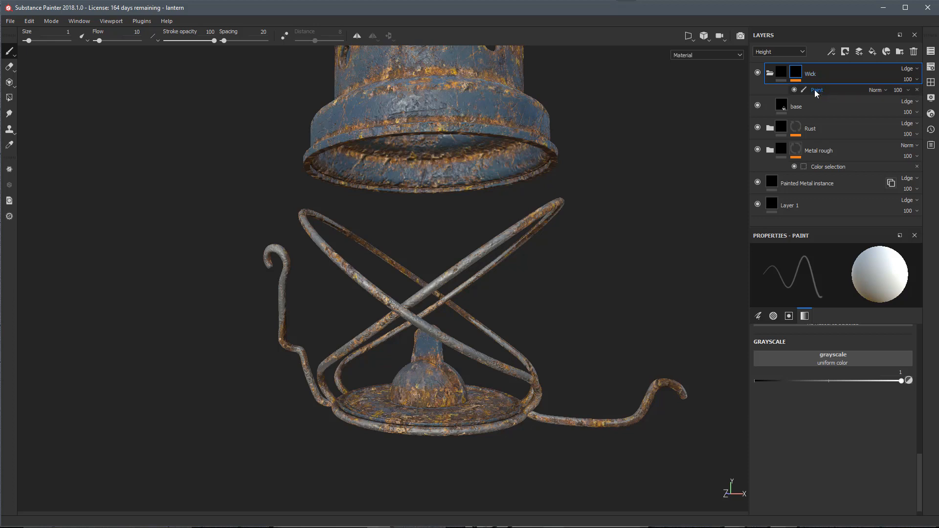
click(814, 90)
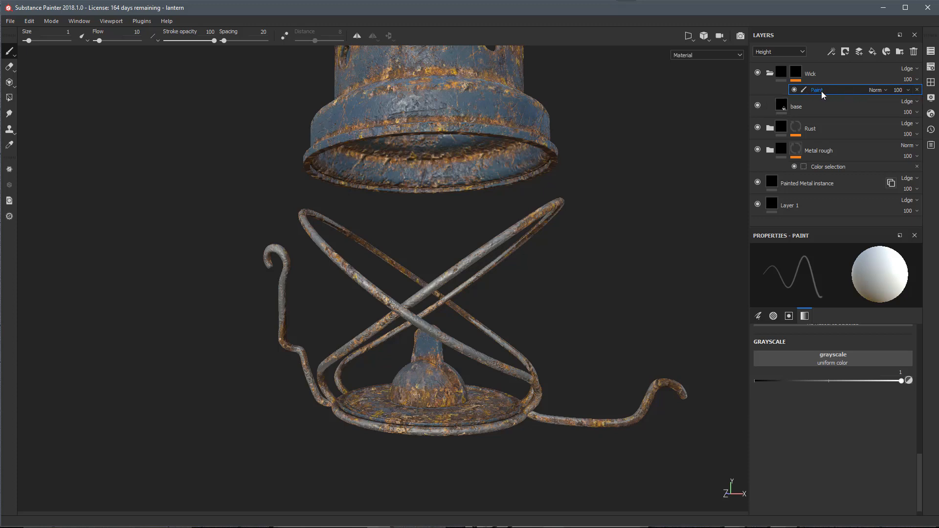
double_click(816, 89)
text(mask)
key(Return)
Step: Activate Polygon Fill and set the viewport's mesh wireframe opacity to 33 and its color to green
click(10, 99)
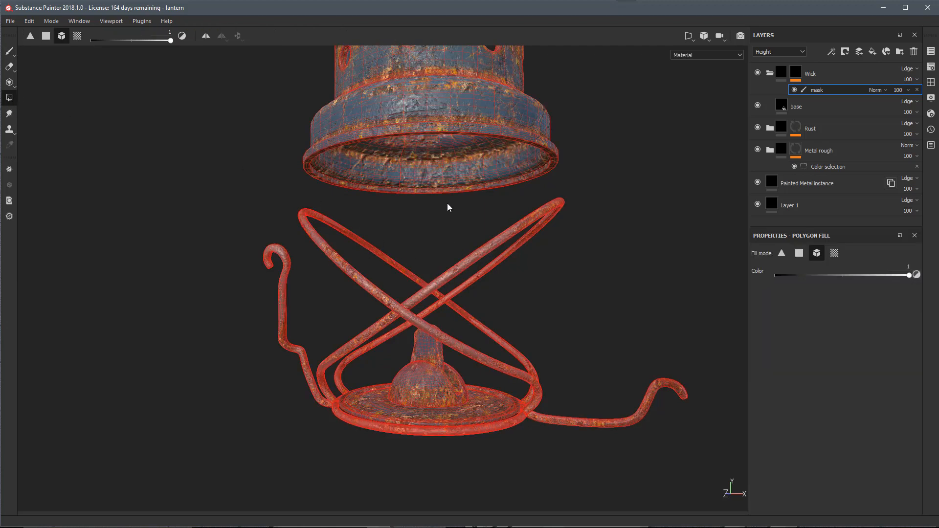
alt+drag(446, 205, 440, 262)
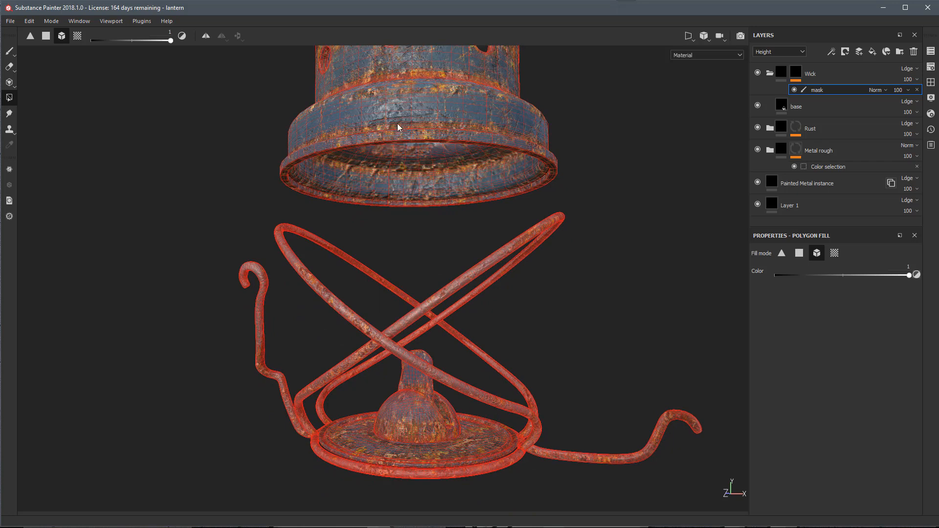
click(931, 97)
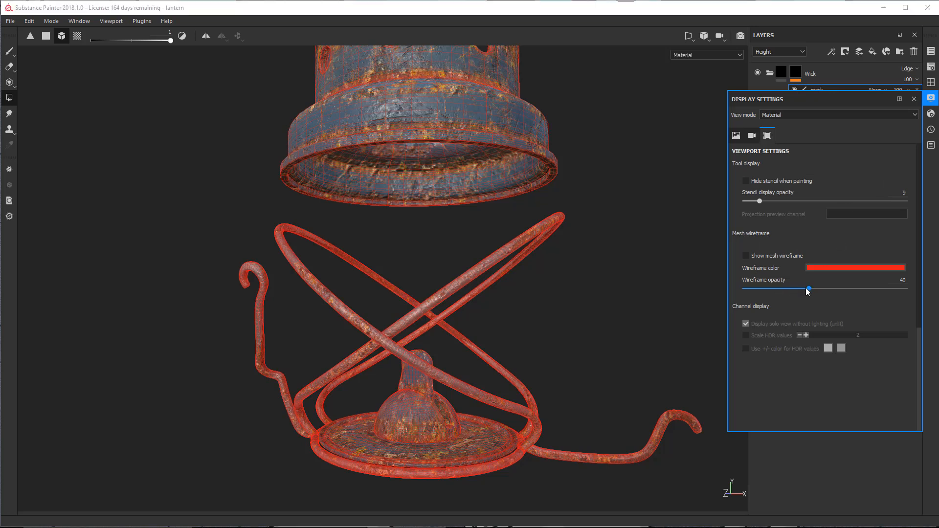
mouse_move(808, 288)
mouse_down()
mouse_move(826, 289)
mouse_move(797, 289)
mouse_up()
click(814, 268)
click(902, 336)
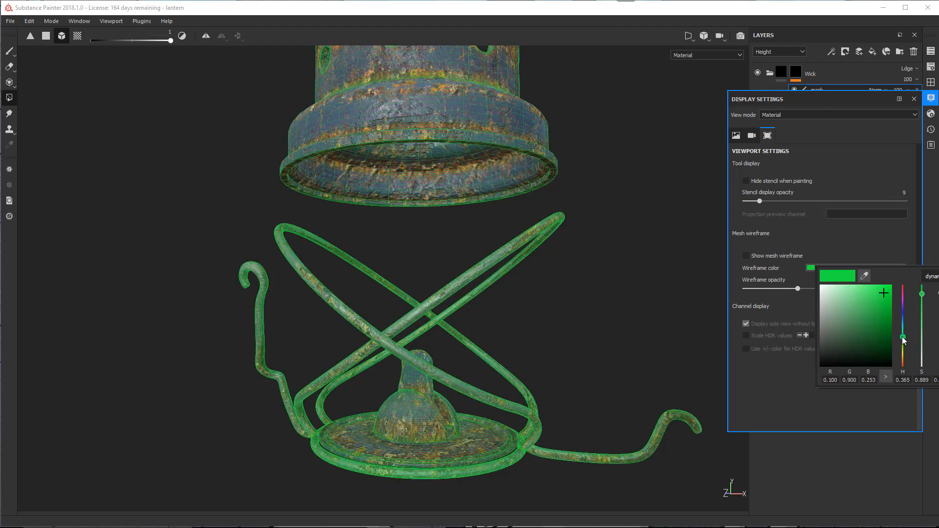
click(884, 290)
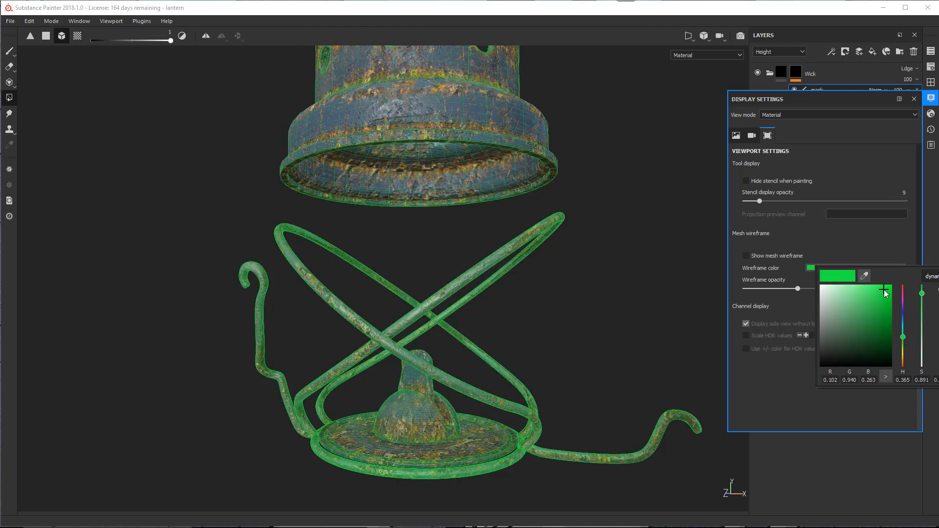
click(800, 236)
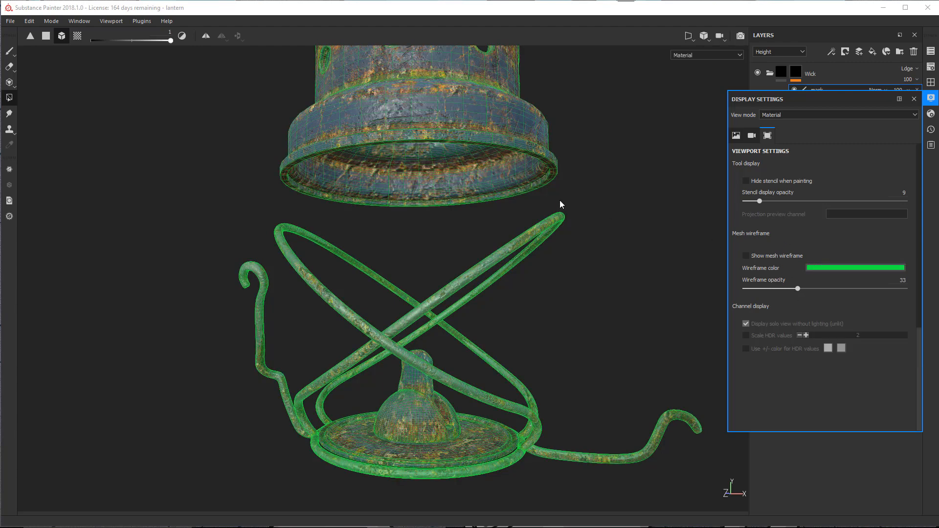
click(914, 99)
Step: Try filling individual faces of the wick in the mask using quad fill mode, checking coverage from several angles
scroll(402, 377, up, 1)
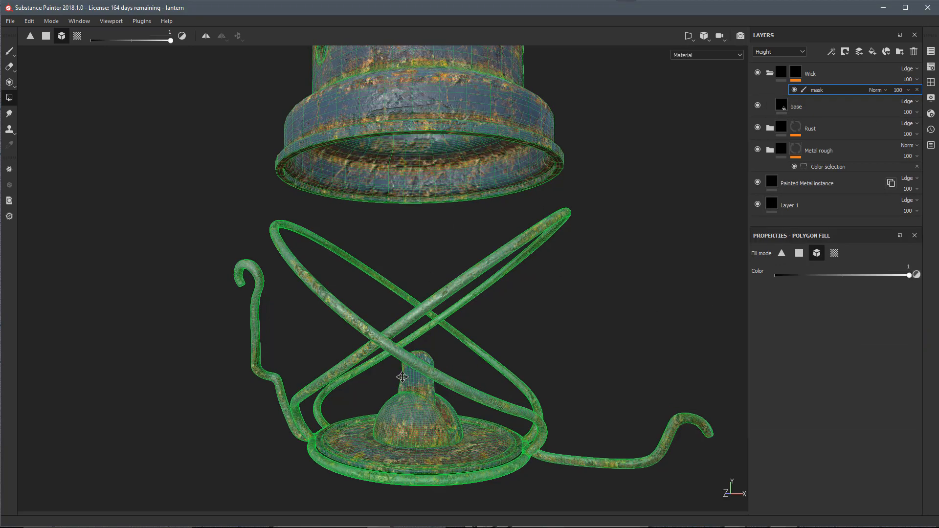
scroll(402, 377, up, 5)
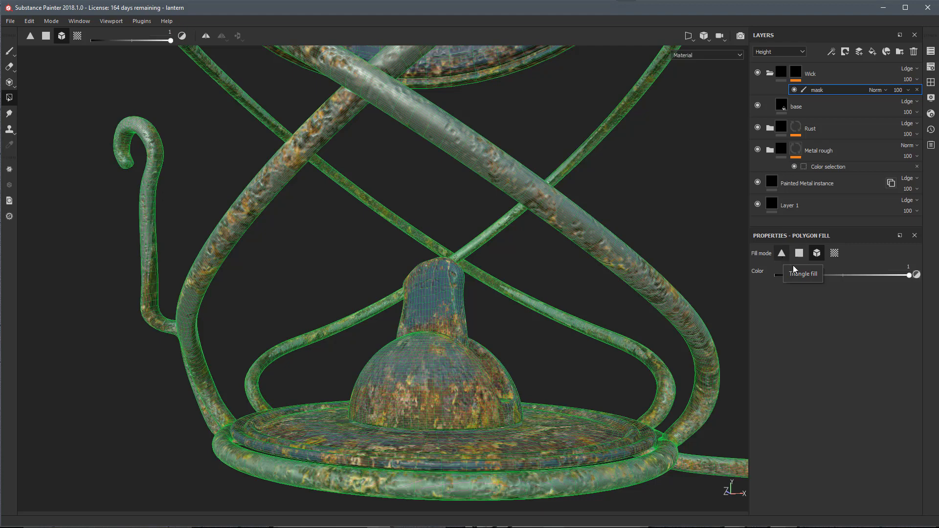
click(799, 253)
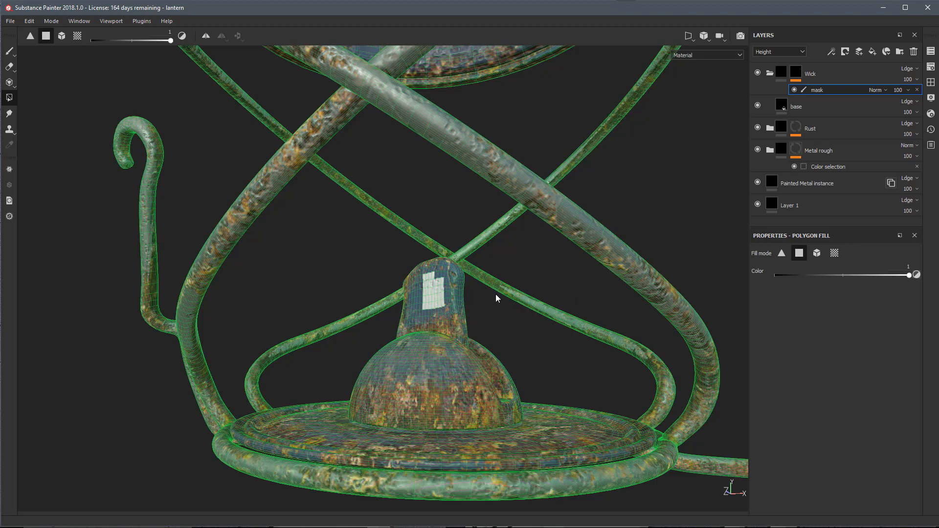
alt+drag(496, 297, 341, 303)
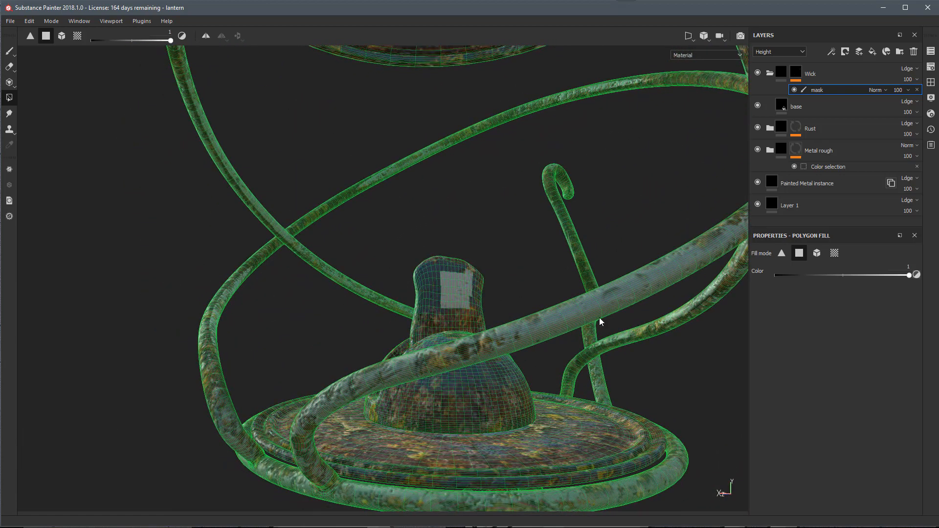
alt+drag(600, 318, 576, 336)
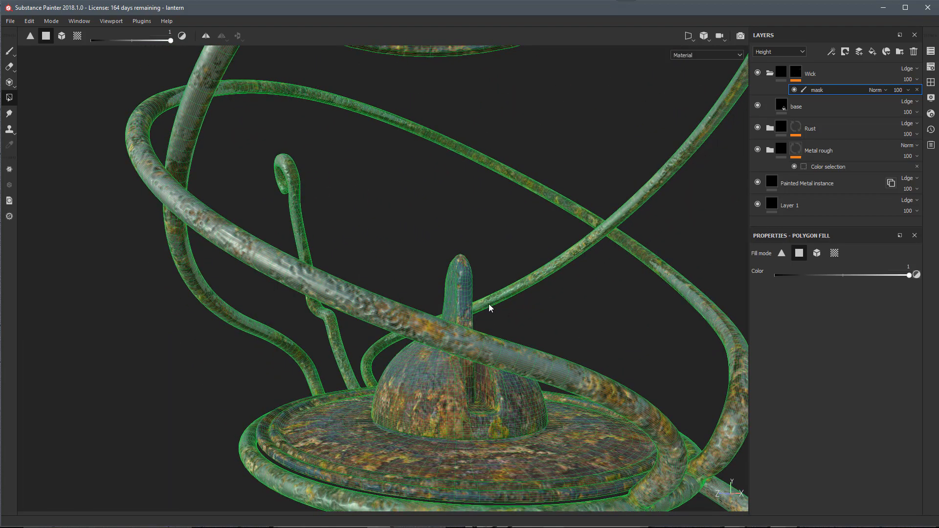
alt+drag(487, 308, 554, 283)
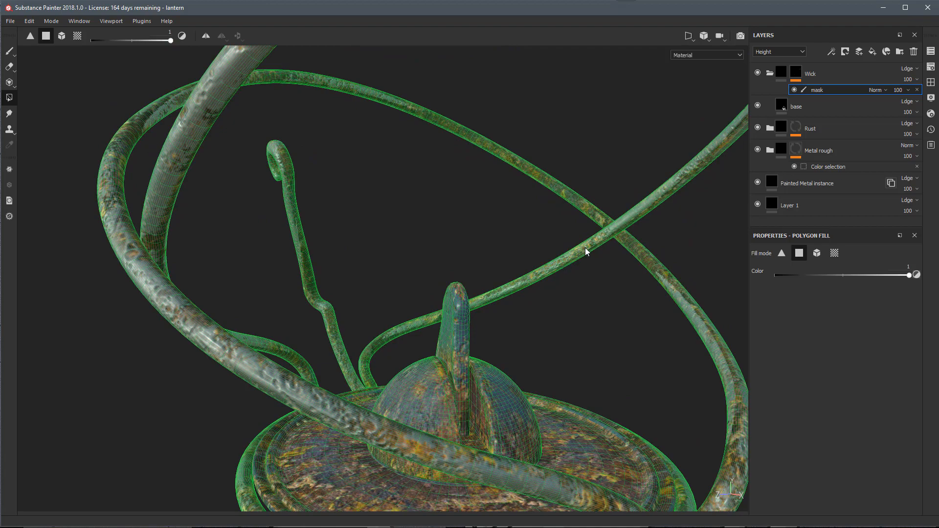
alt+drag(495, 335, 478, 319)
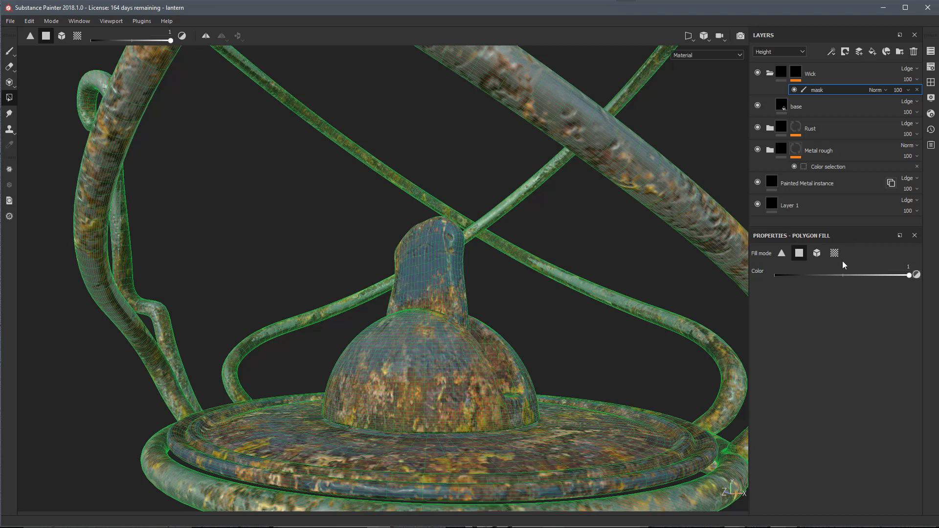
Step: Fill the entire wick mesh in the Wick folder's mask using mesh fill mode with a grayscale value of 1
click(817, 253)
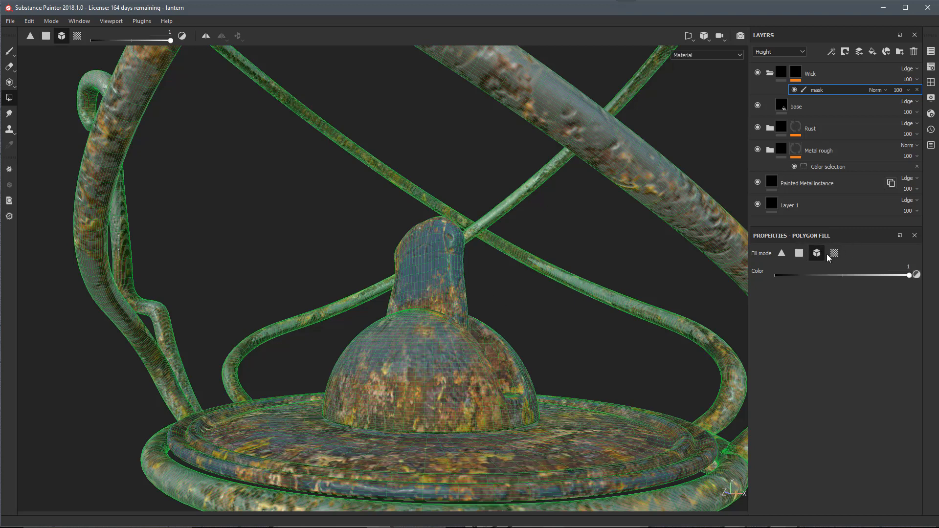
click(834, 252)
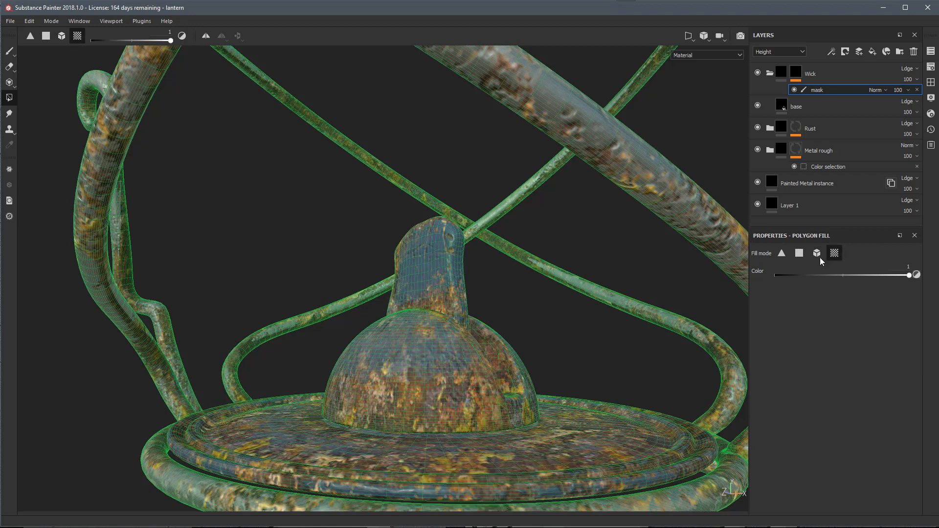
click(817, 253)
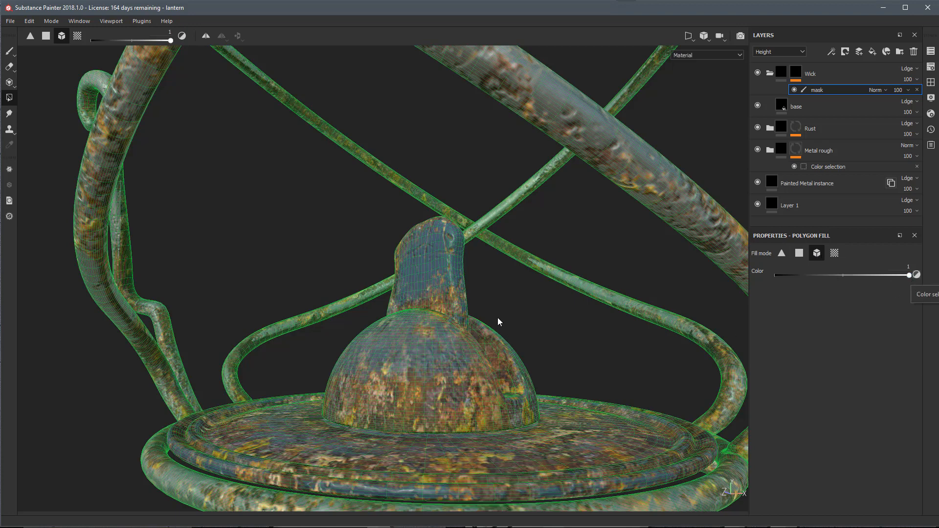
click(434, 267)
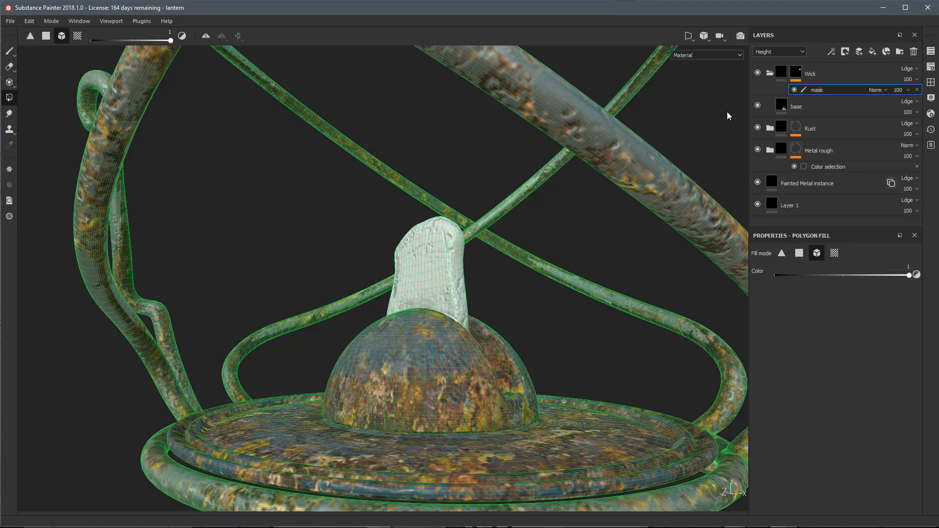
Step: Inspect the Wick folder's mask on its own in the viewport, and return to the full material view
alt+click(795, 72)
alt+right_drag(597, 318, 551, 385)
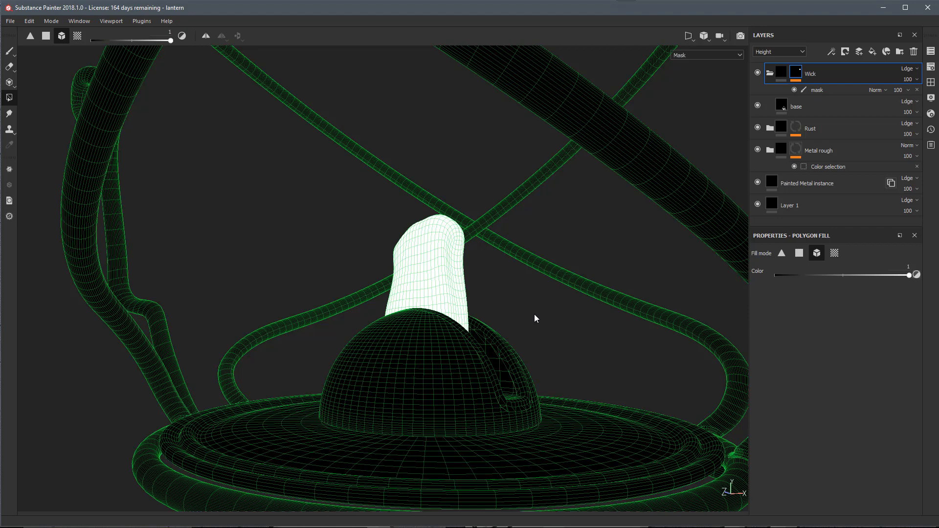
key(m)
alt+drag(474, 293, 525, 299)
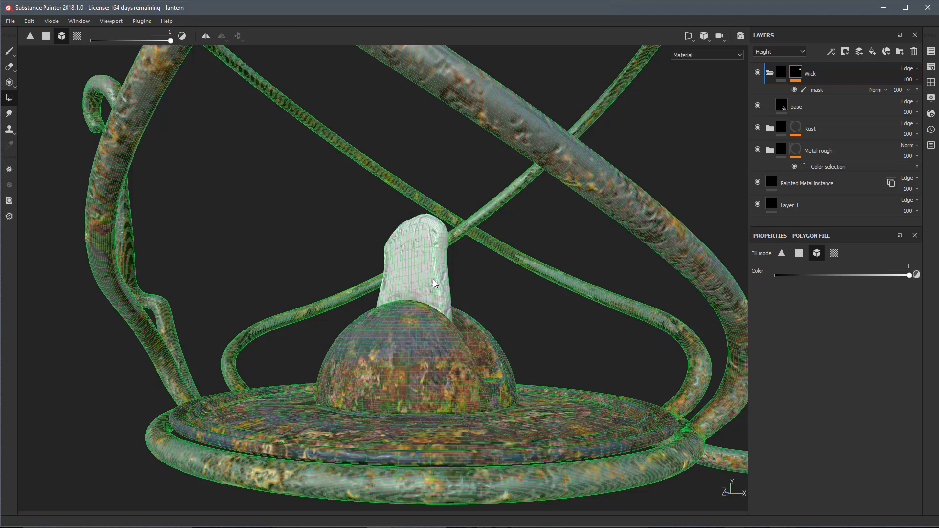
Step: Remove the wick from the Wick folder's mask using UV chunk fill with a grayscale value of 0
click(834, 254)
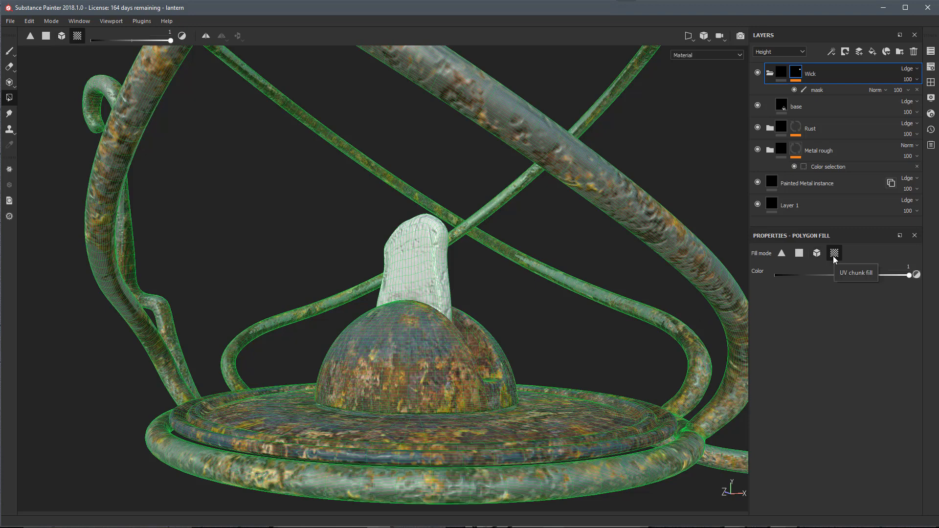
drag(834, 277, 776, 276)
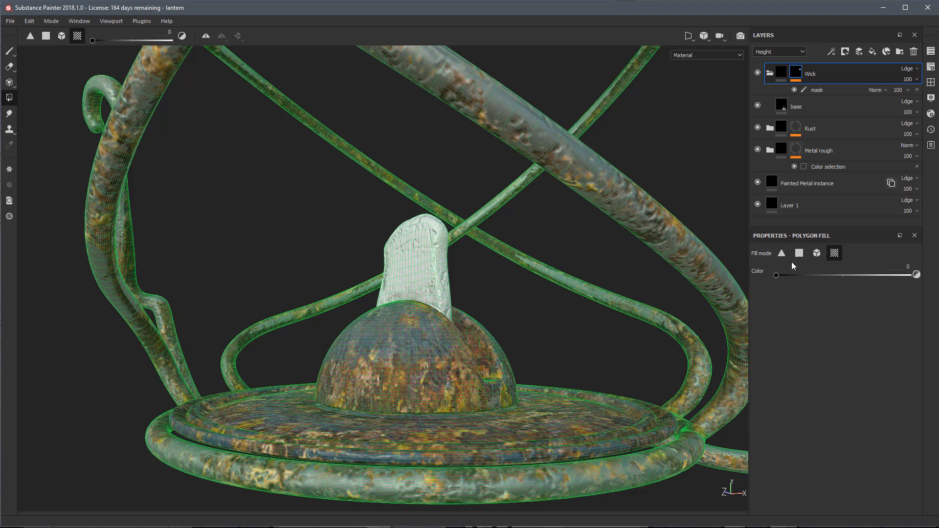
click(821, 91)
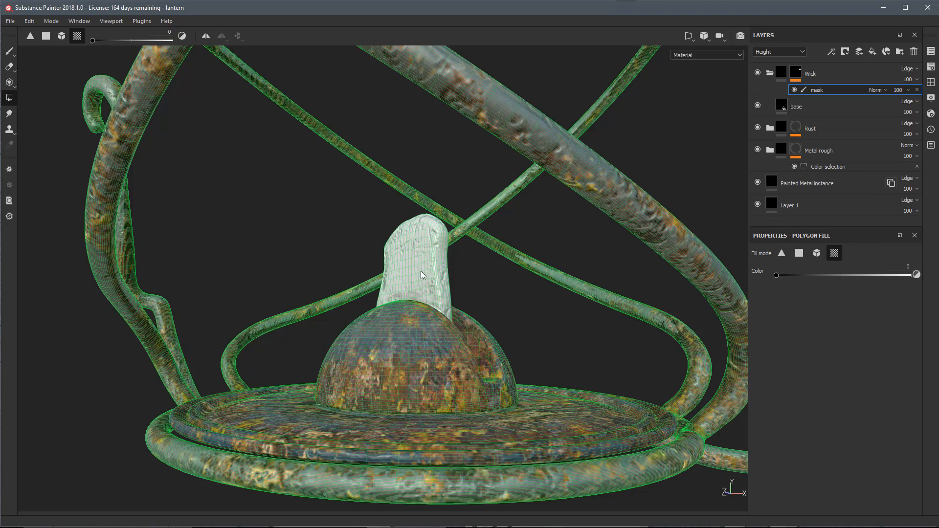
click(422, 269)
scroll(482, 318, up, 2)
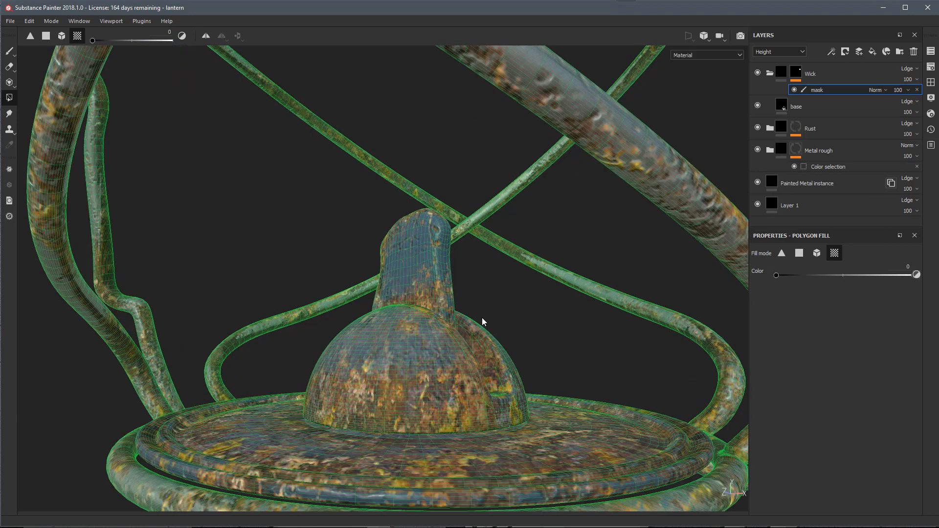
alt+drag(482, 318, 522, 318)
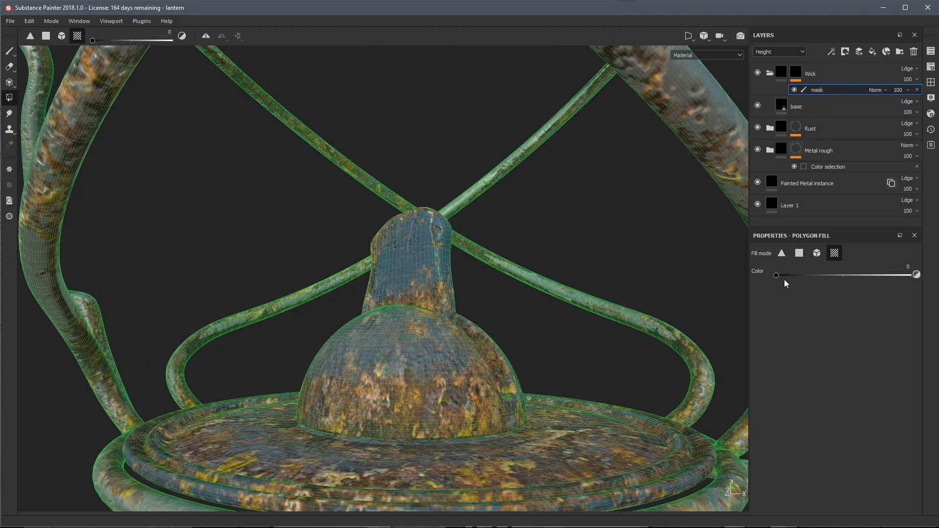
alt+drag(580, 329, 455, 291)
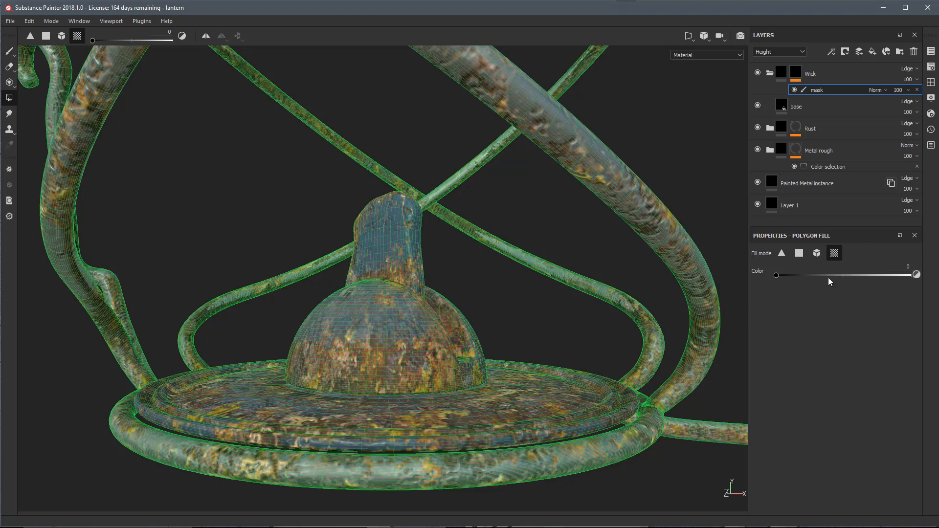
Step: Fill the whole wick back into the mask using mesh fill mode with a value of 1, and switch to the Paint tool
click(812, 256)
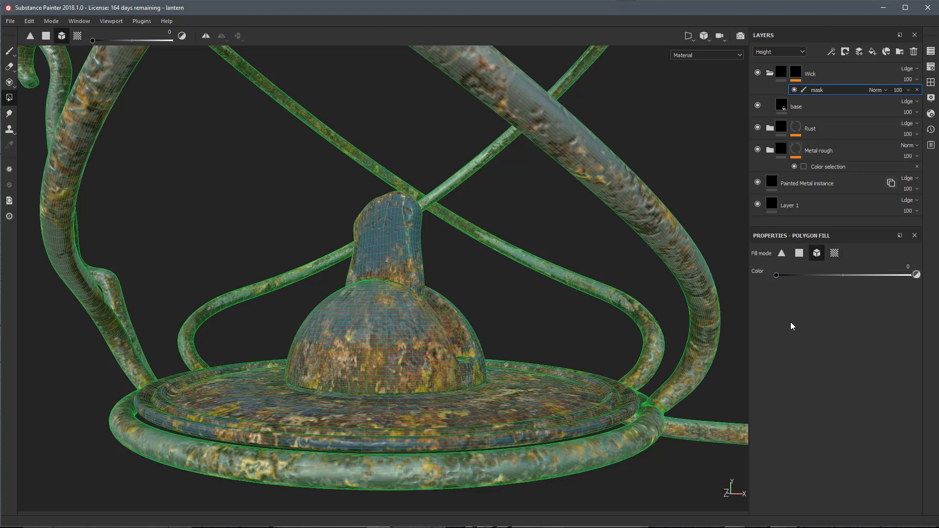
key(x)
click(395, 234)
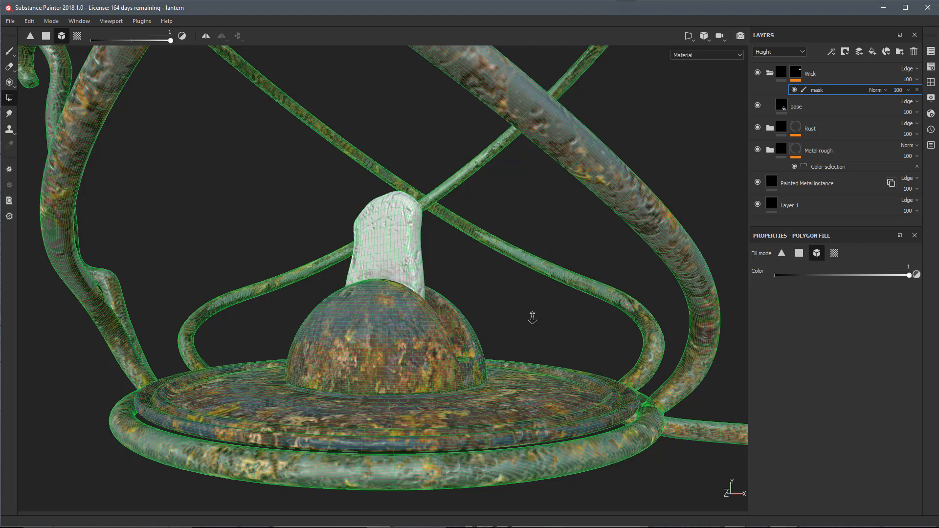
alt+drag(532, 318, 415, 272)
alt+middle_drag(415, 271, 413, 274)
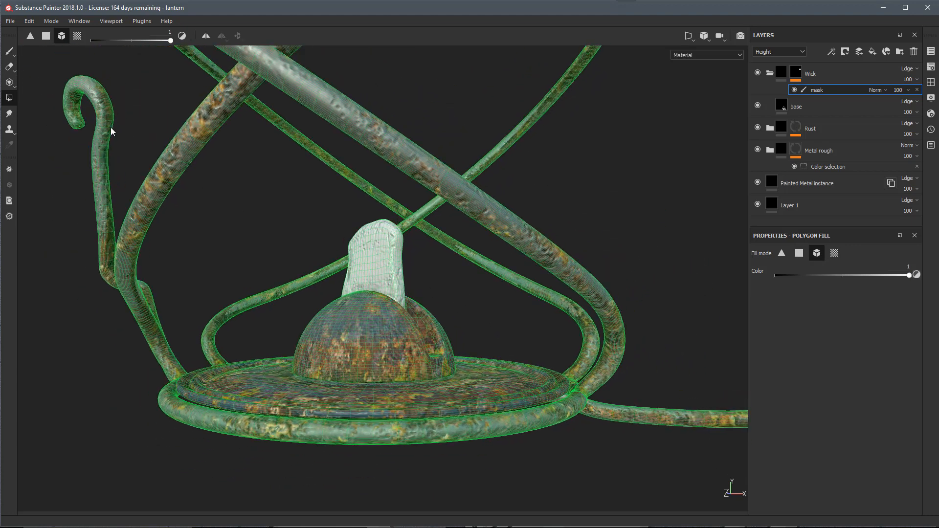
click(7, 51)
alt+right_drag(421, 320, 394, 269)
mouse_move(394, 268)
alt+mouse_down()
mouse_move(427, 251)
mouse_move(460, 343)
alt+mouse_up()
Step: Set the Wick folder's blending mode to Normal for Height and one more channel, ending with the layer stack showing Base Color
click(782, 73)
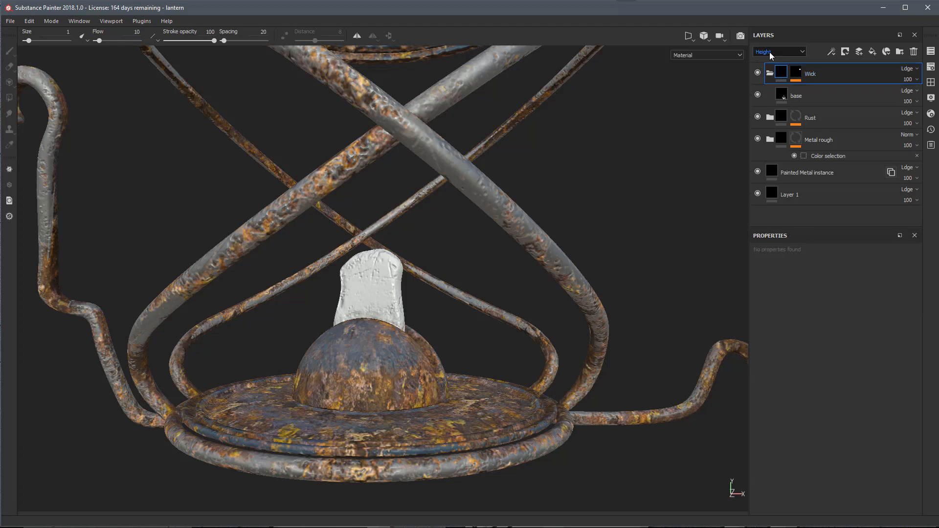
click(906, 69)
click(904, 78)
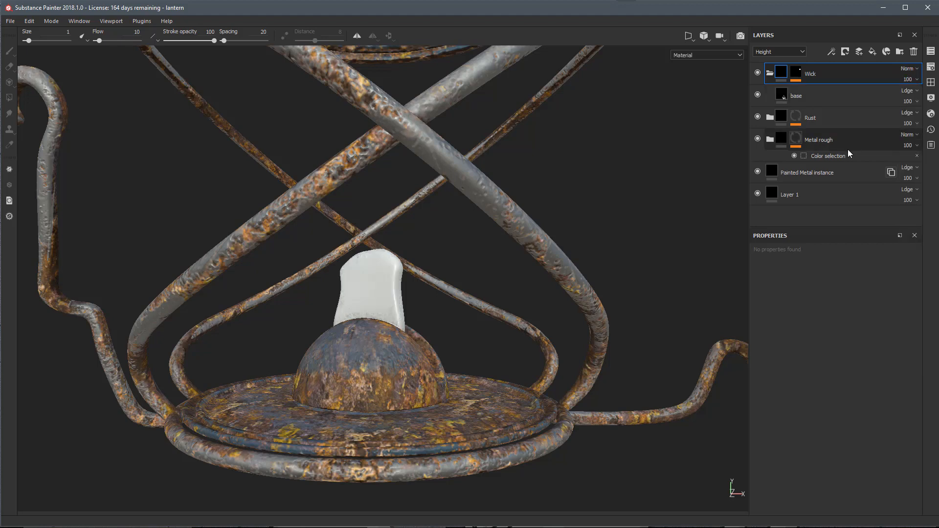
click(777, 52)
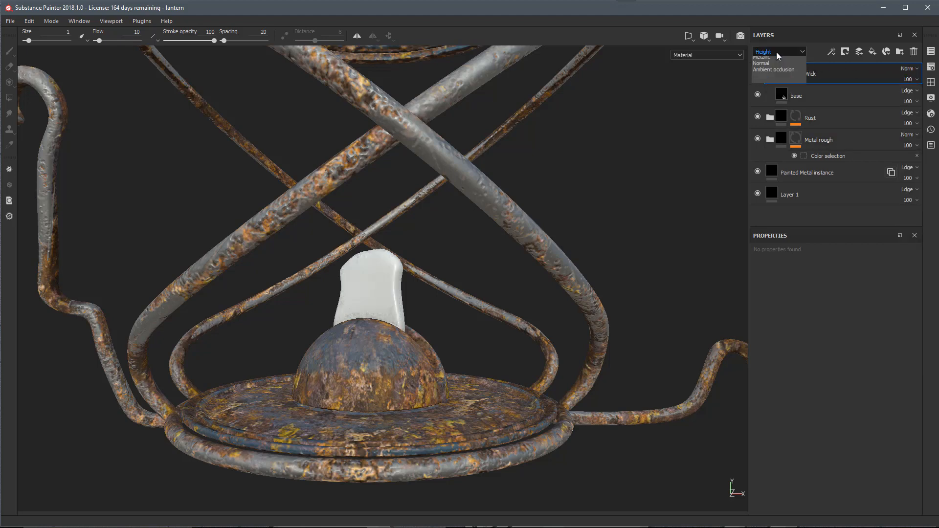
click(904, 69)
click(909, 79)
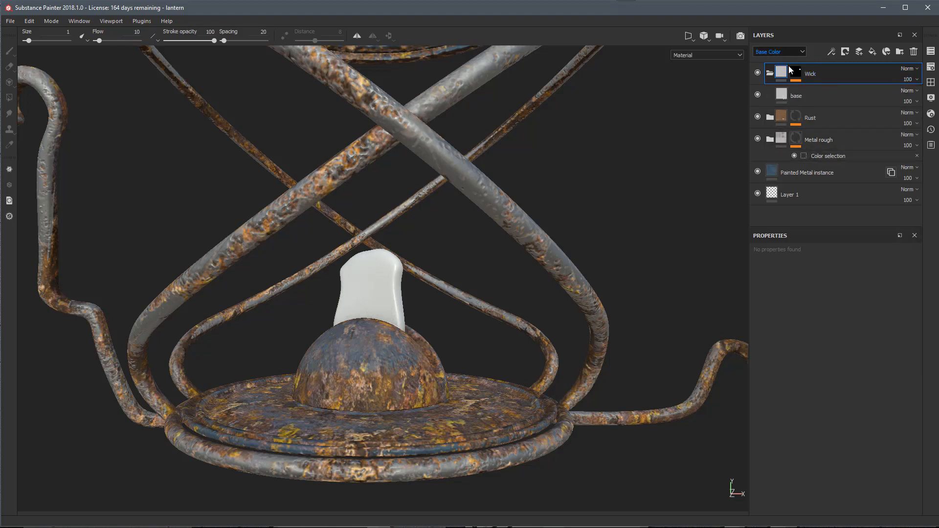
Step: Set the roughness of the Wick folder's base fill layer to 0.977 and check the wick's surface
alt+right_drag(501, 313, 398, 248)
alt+drag(398, 247, 440, 328)
alt+right_drag(440, 329, 719, 336)
click(817, 94)
scroll(772, 274, down, 5)
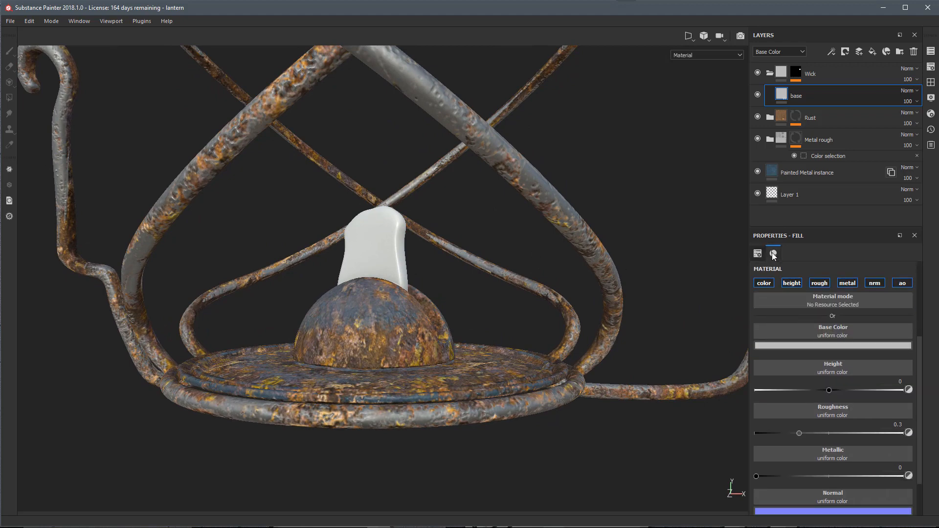
drag(807, 434, 870, 433)
alt+right_drag(344, 302, 392, 252)
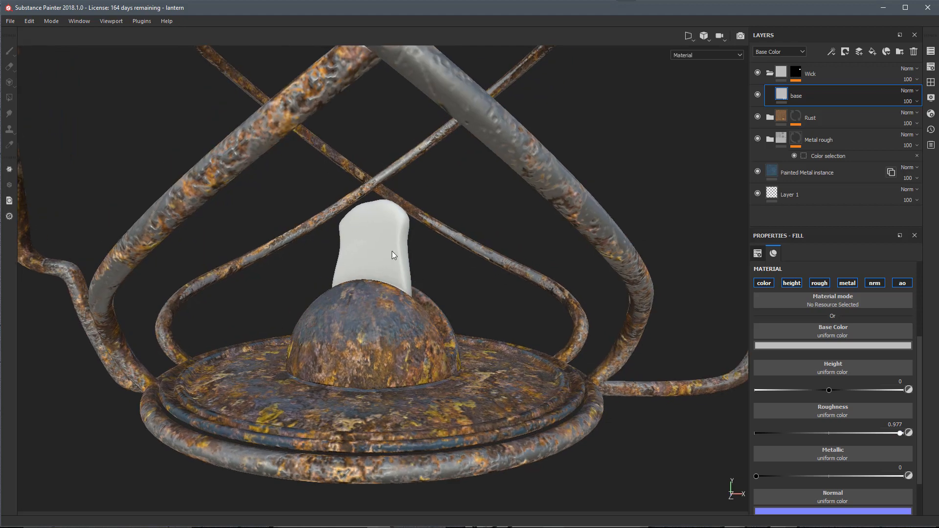
alt+right_drag(444, 323, 400, 293)
alt+drag(400, 293, 400, 269)
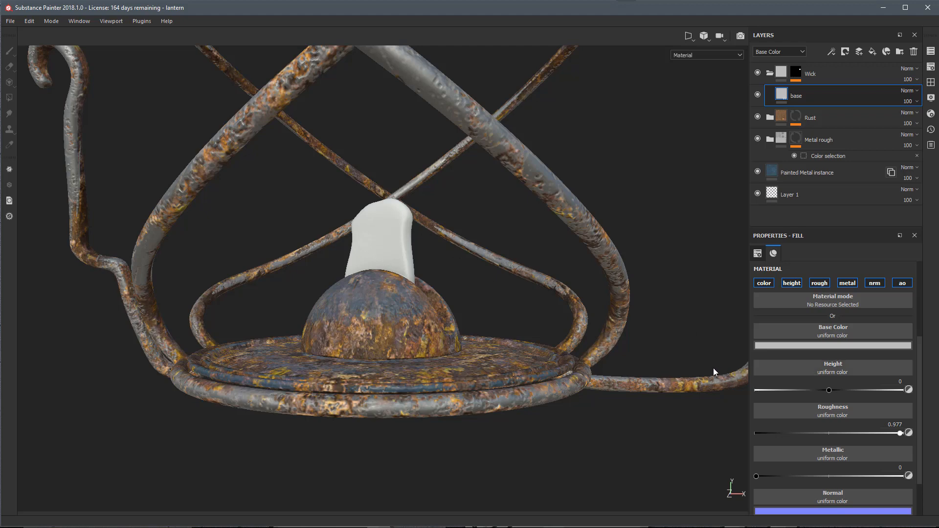
Step: Assign the Fabric Alternate V pattern to the base layer's height and set its Tile value to 16
click(765, 368)
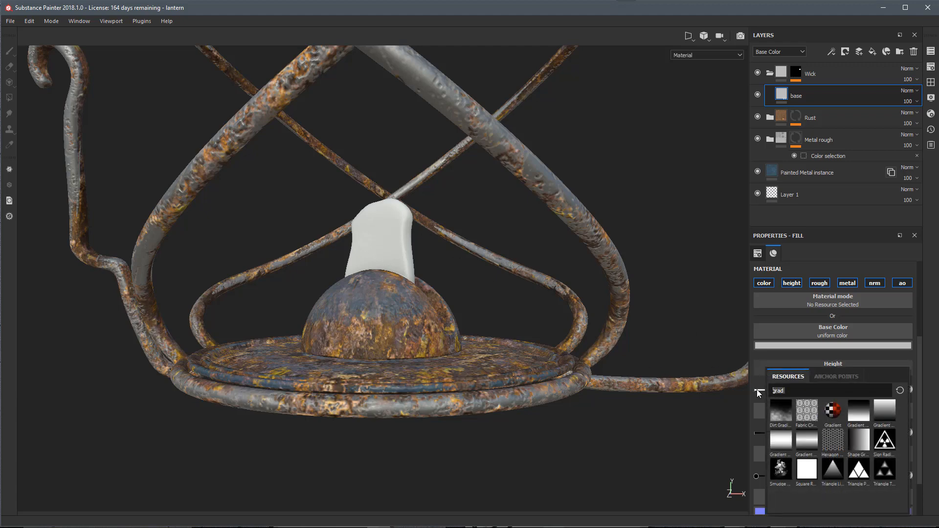
text(fabri)
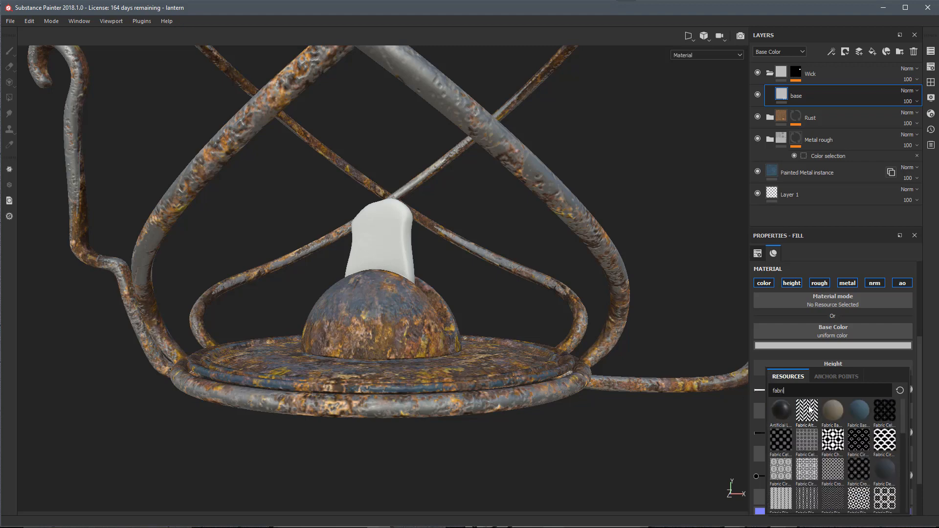
mouse_move(809, 410)
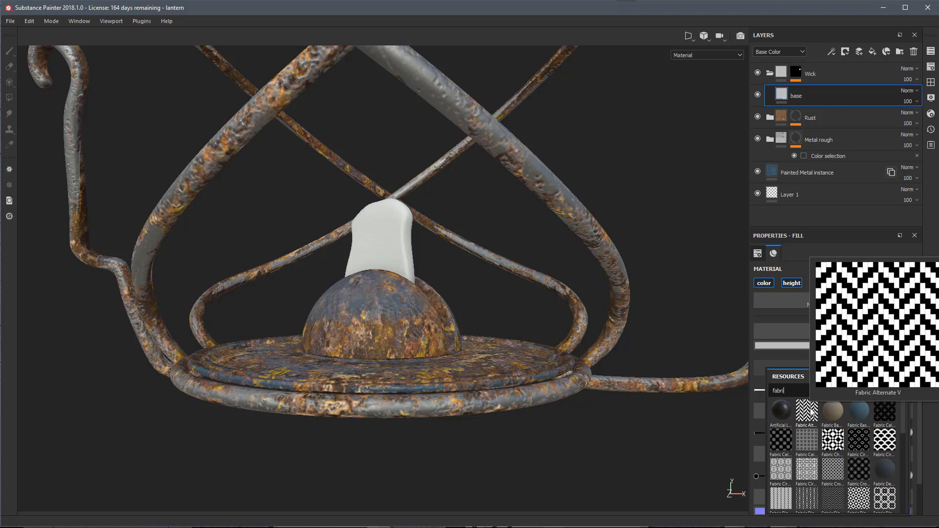
click(809, 410)
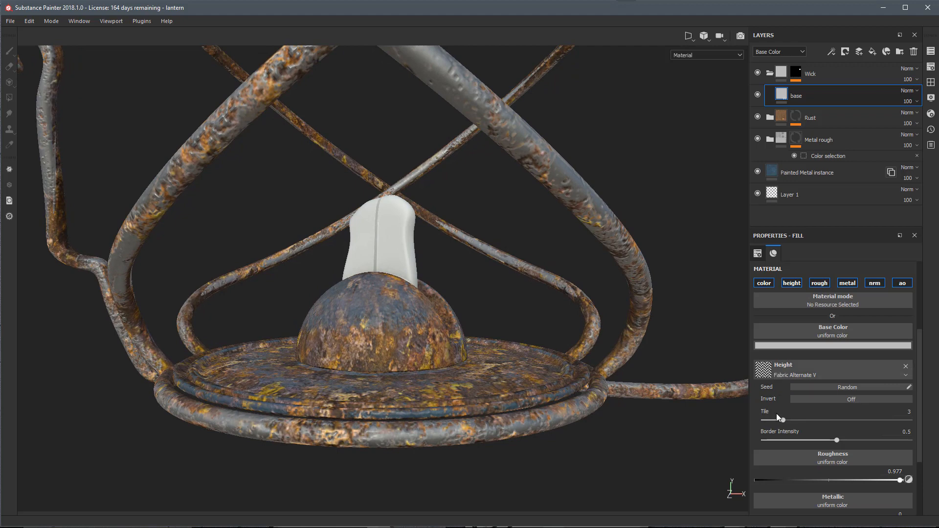
drag(786, 421, 913, 421)
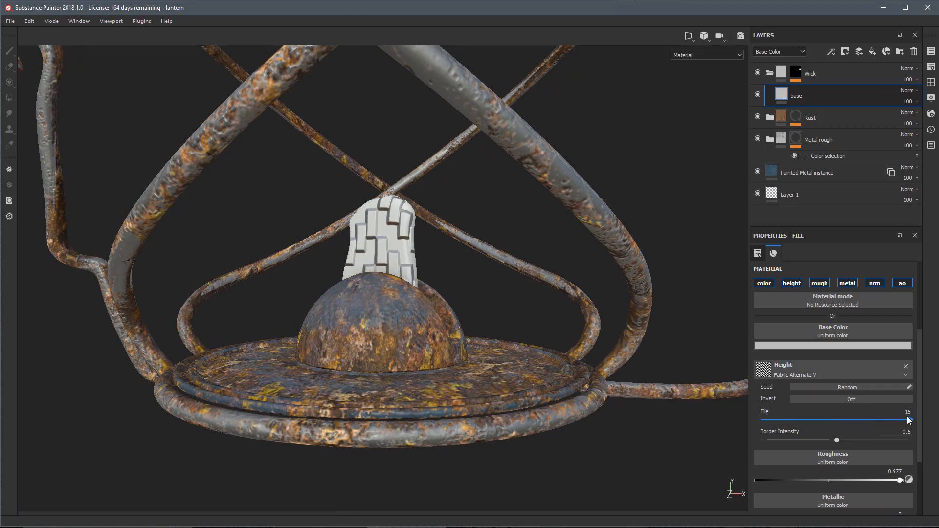
Step: Set the base fill layer's UV scale to 4.17 so the fabric pattern repeats more finely on the wick
click(757, 253)
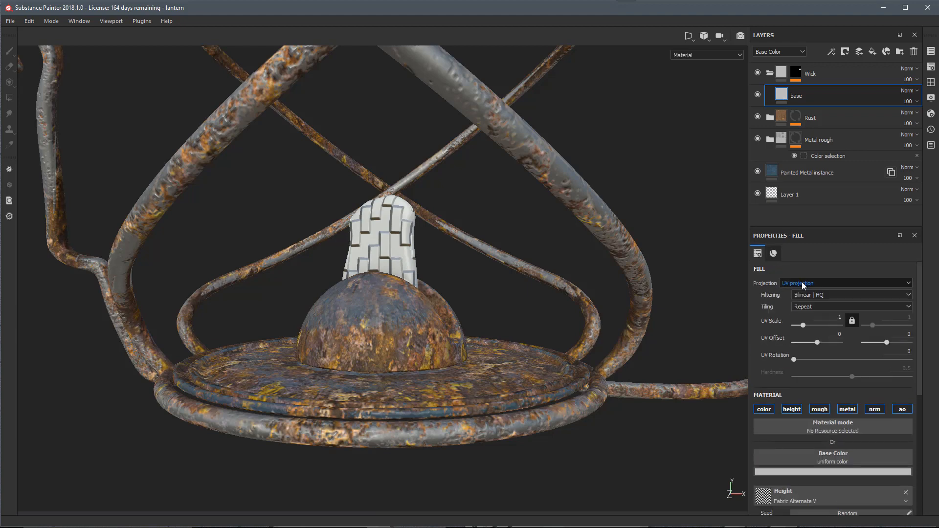
drag(803, 326, 809, 329)
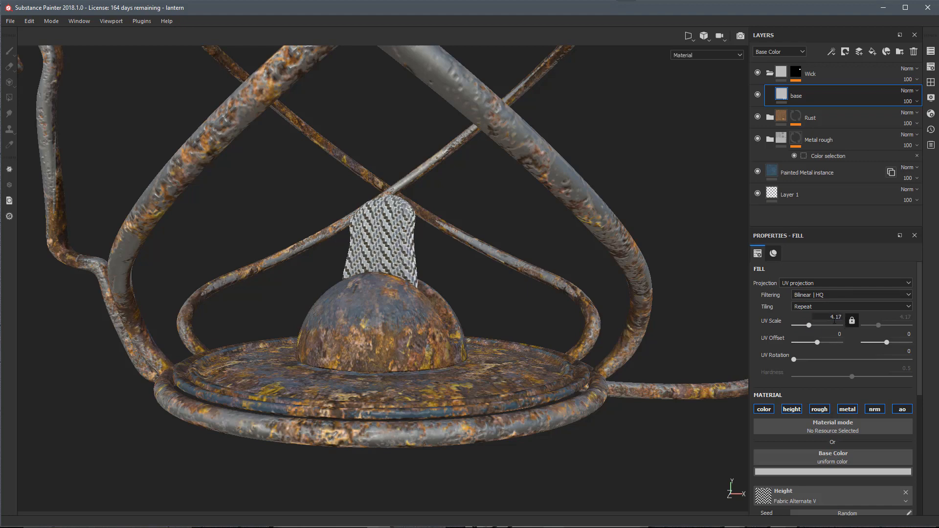
alt+drag(374, 244, 378, 268)
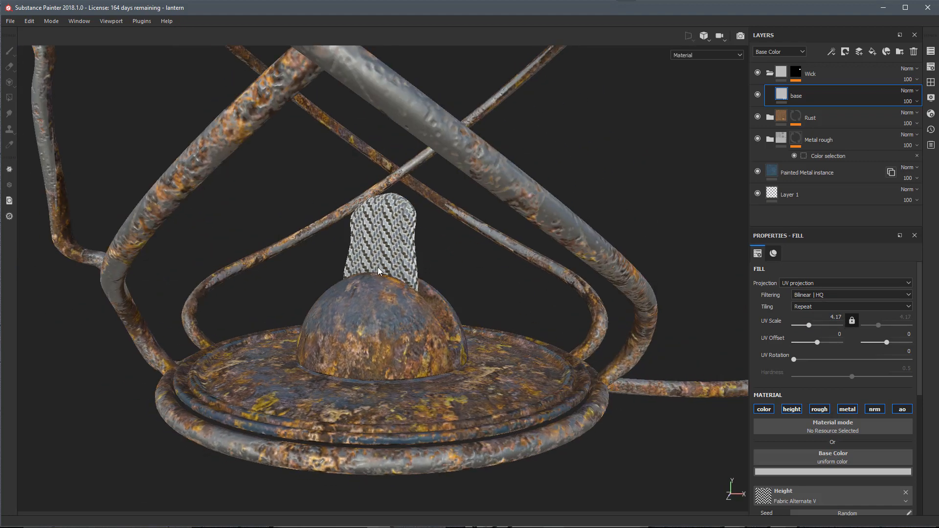
scroll(378, 268, up, 2)
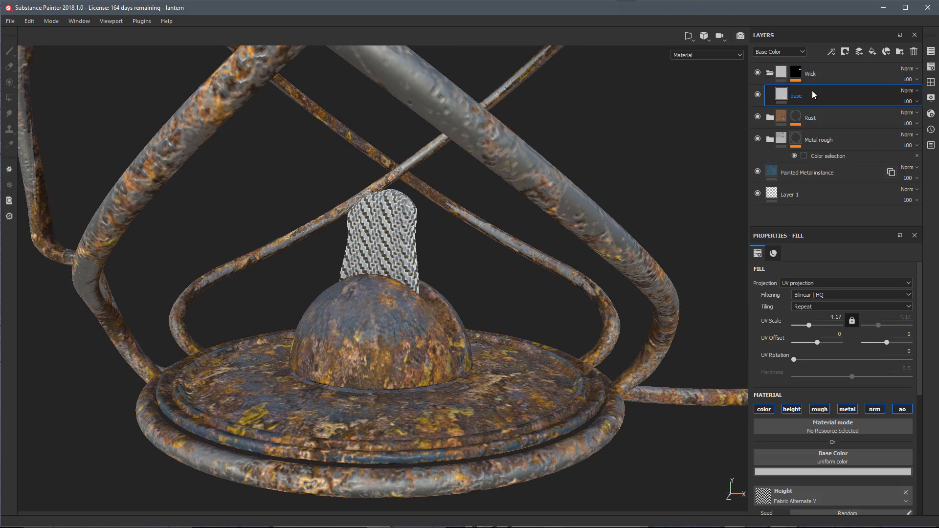
Step: Reduce the base layer's opacity in the Height channel to 13 and check the wick from several angles
click(772, 52)
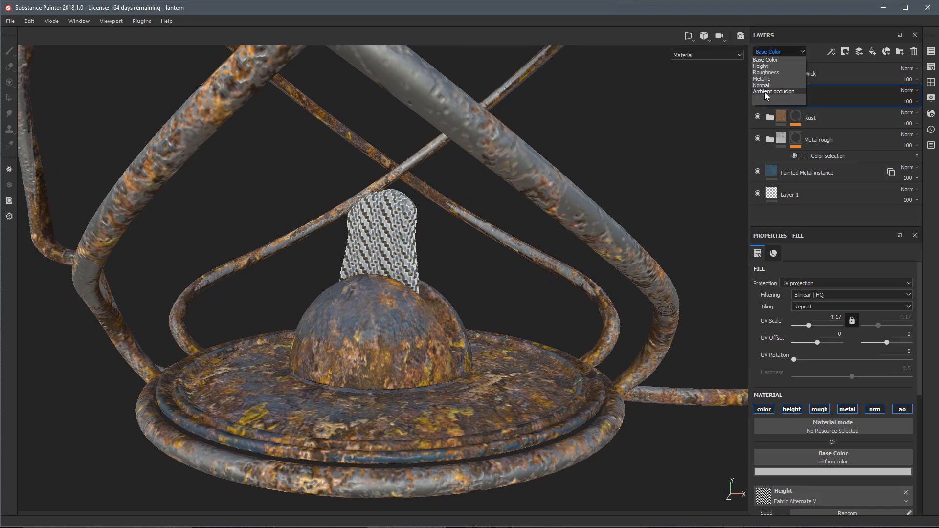
click(760, 66)
click(908, 102)
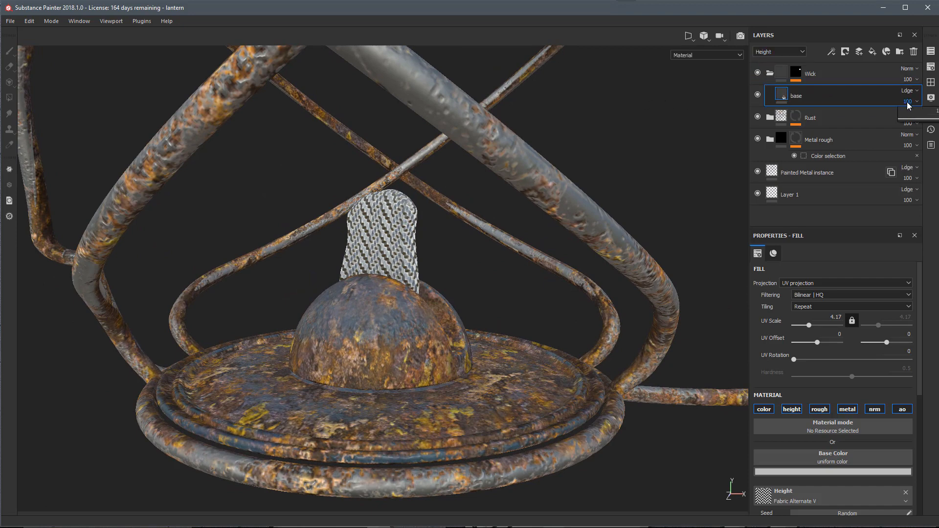
drag(936, 119, 907, 122)
scroll(343, 201, down, 3)
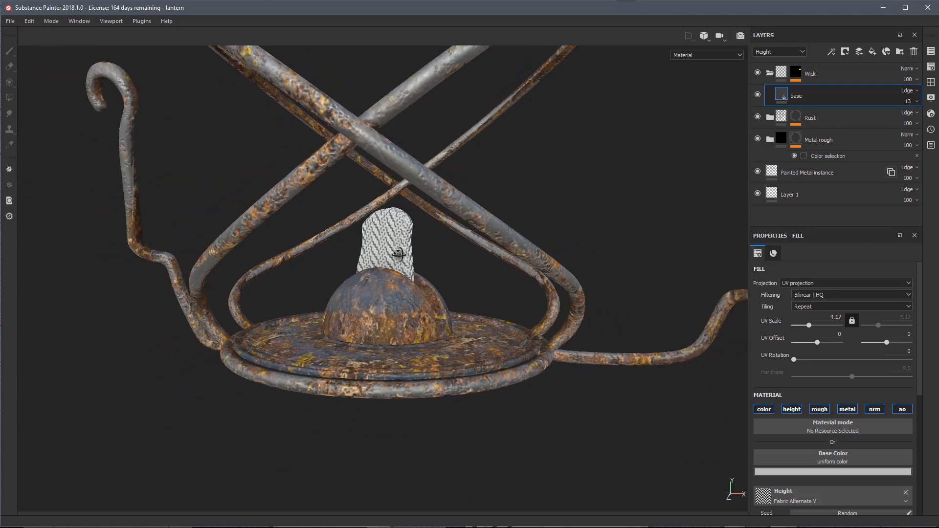
alt+drag(398, 254, 397, 230)
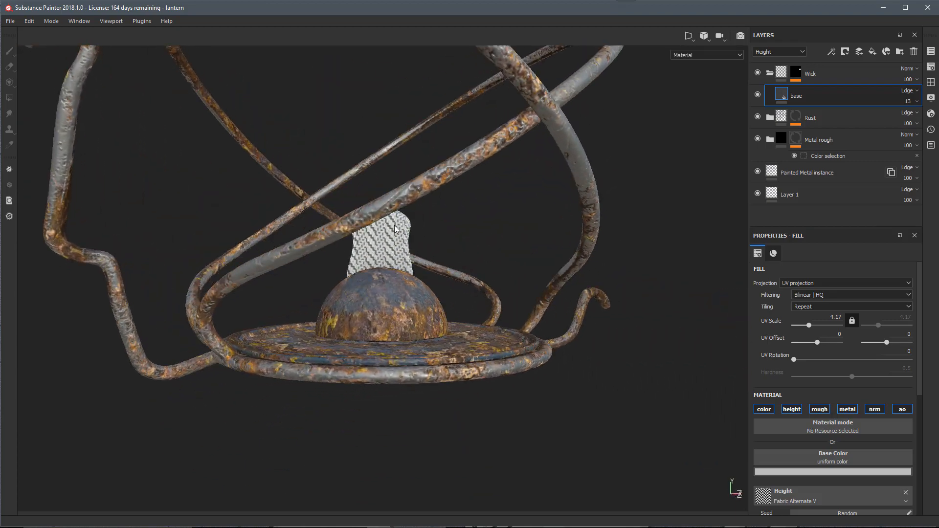
alt+drag(421, 269, 424, 243)
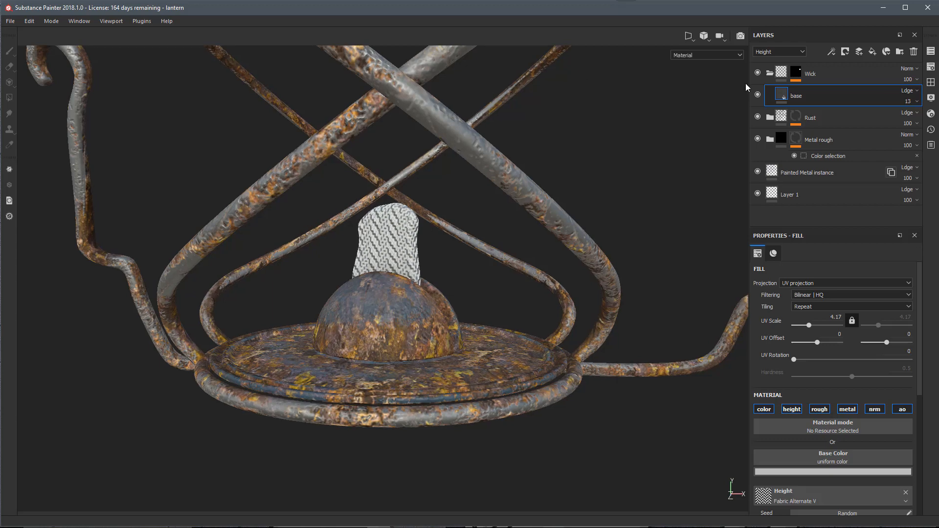
Step: Add a MatFx HBAO filter to the Wick folder's base layer and set its Radius to 0.11
click(831, 51)
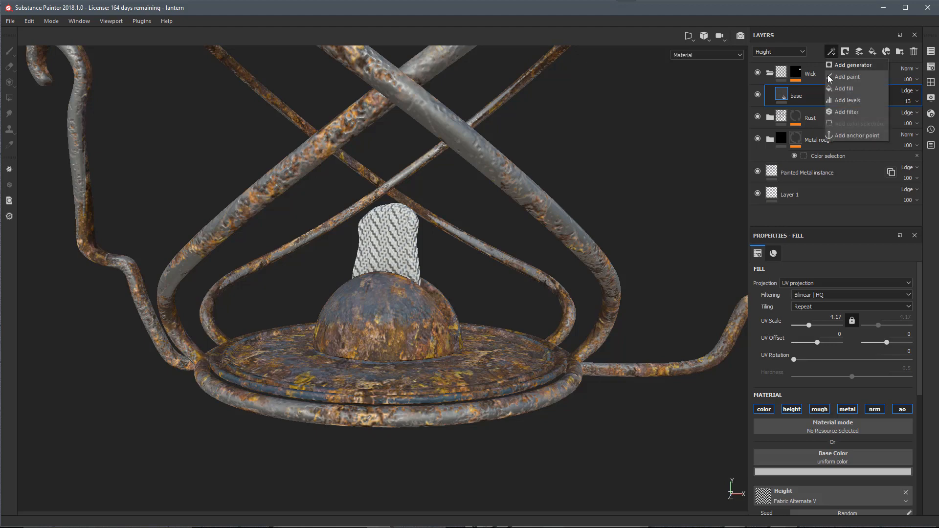
click(833, 111)
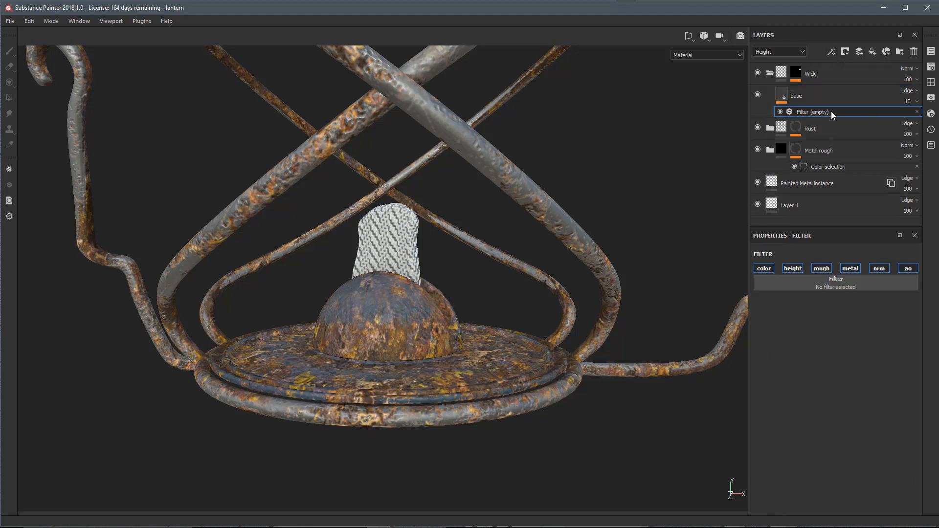
click(809, 285)
scroll(859, 335, down, 3)
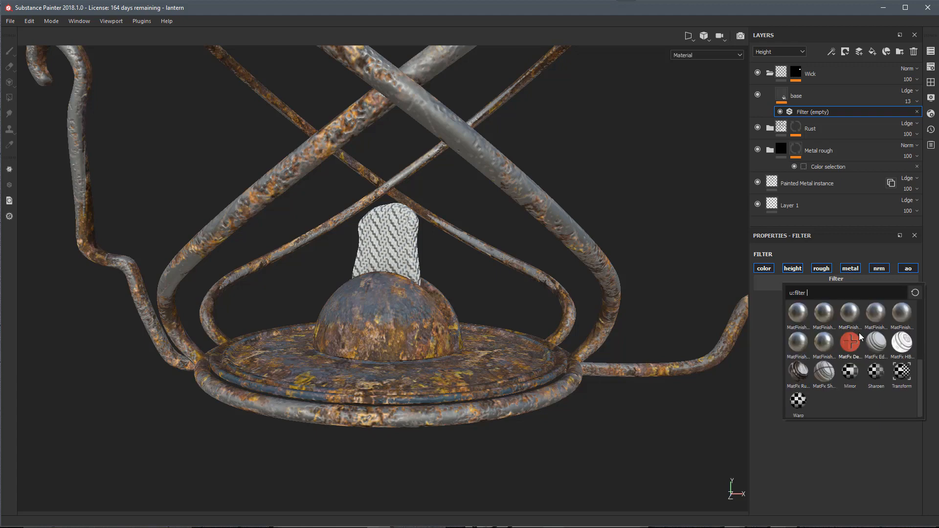
click(901, 342)
right_click(423, 267)
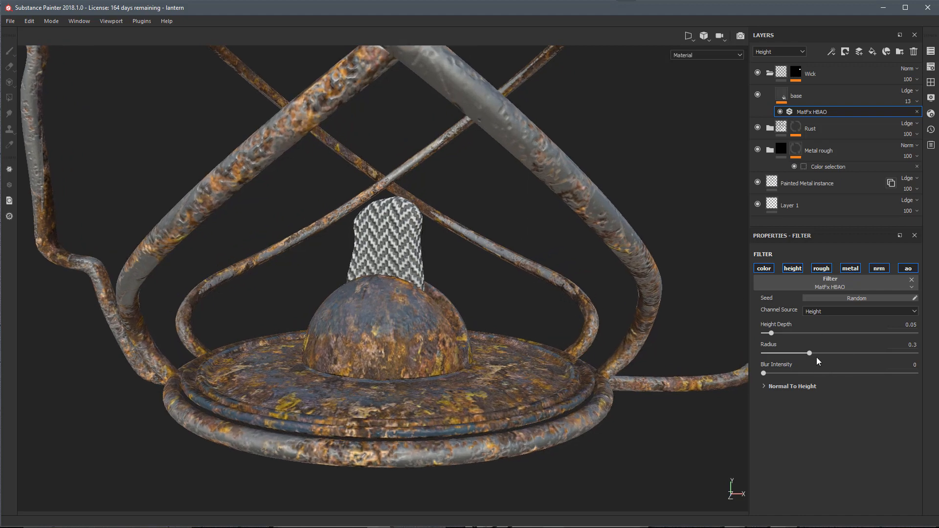
drag(810, 356, 781, 358)
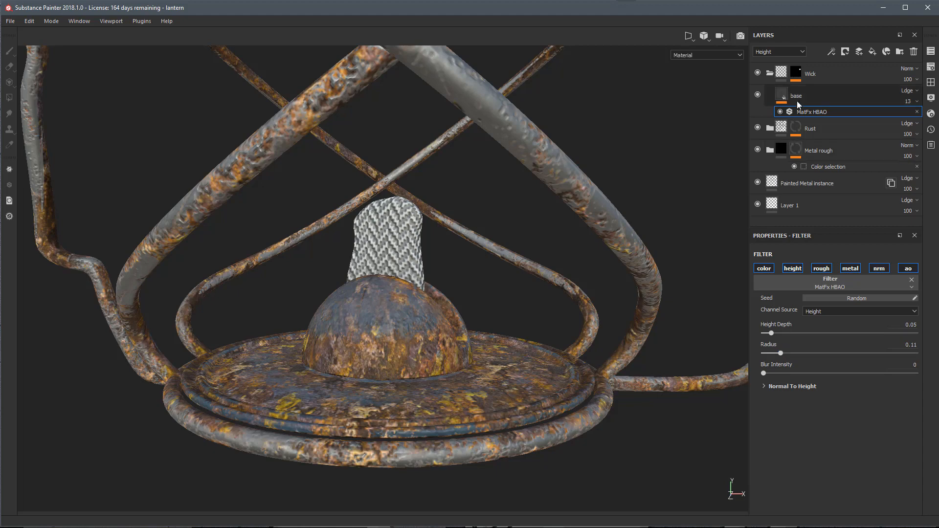
Step: Reduce the base layer's Height channel opacity to 5 and check the wick's weave
click(908, 101)
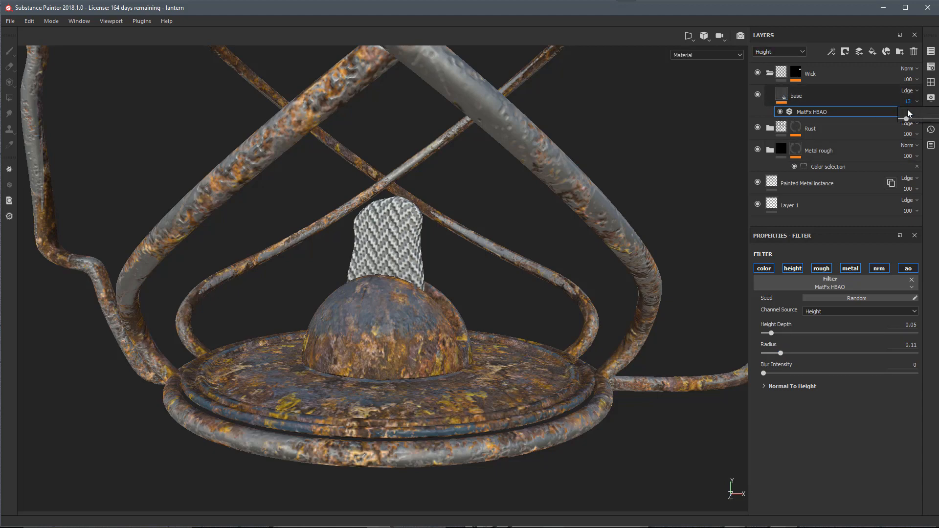
drag(906, 119, 903, 120)
alt+drag(501, 283, 445, 288)
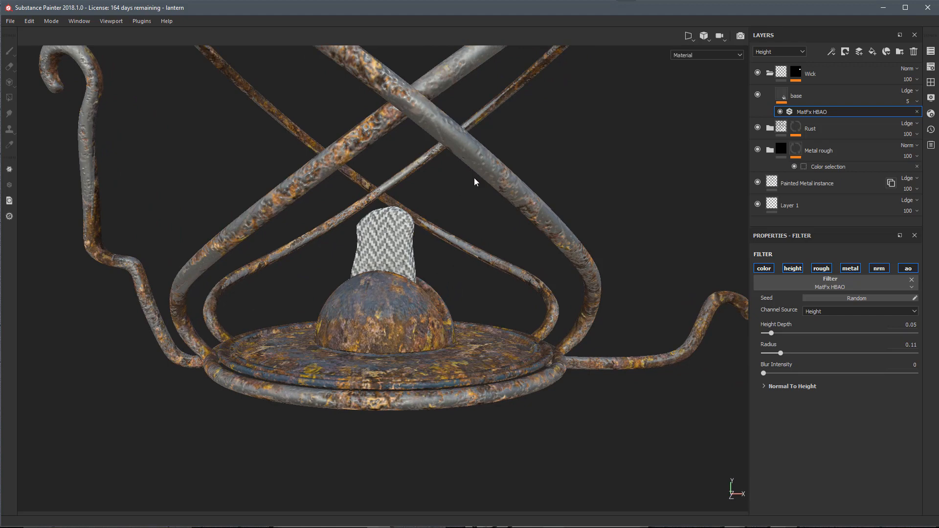
Step: Find the gradient resources and assign Gradient Linear 1 to the base fill layer's Base Color
click(784, 95)
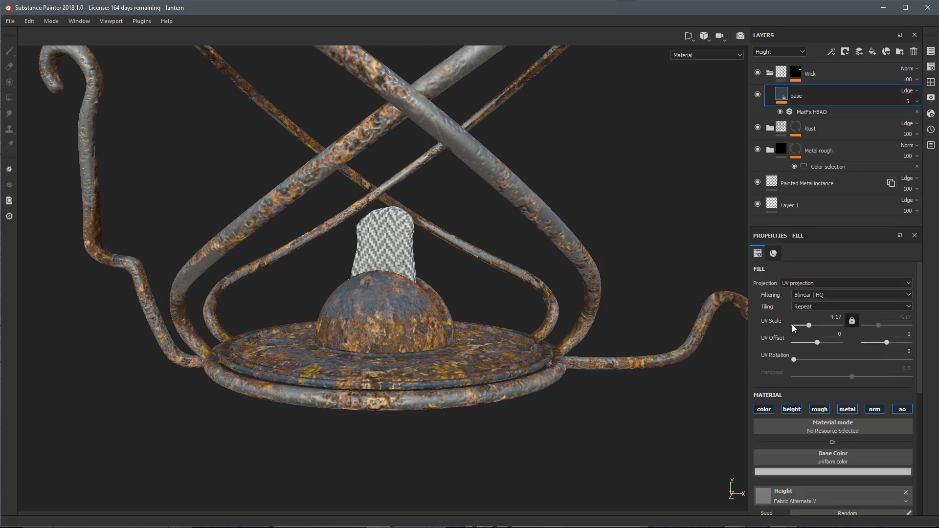
scroll(831, 371, down, 3)
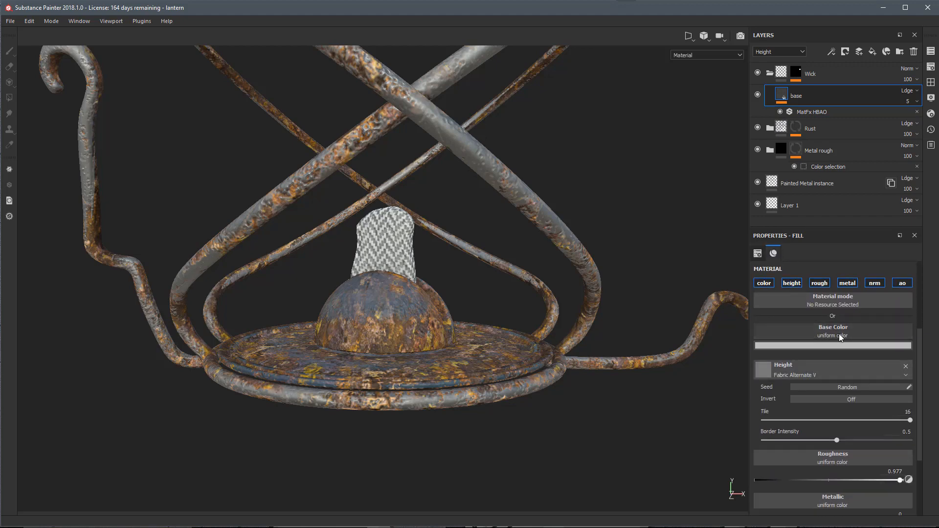
click(759, 334)
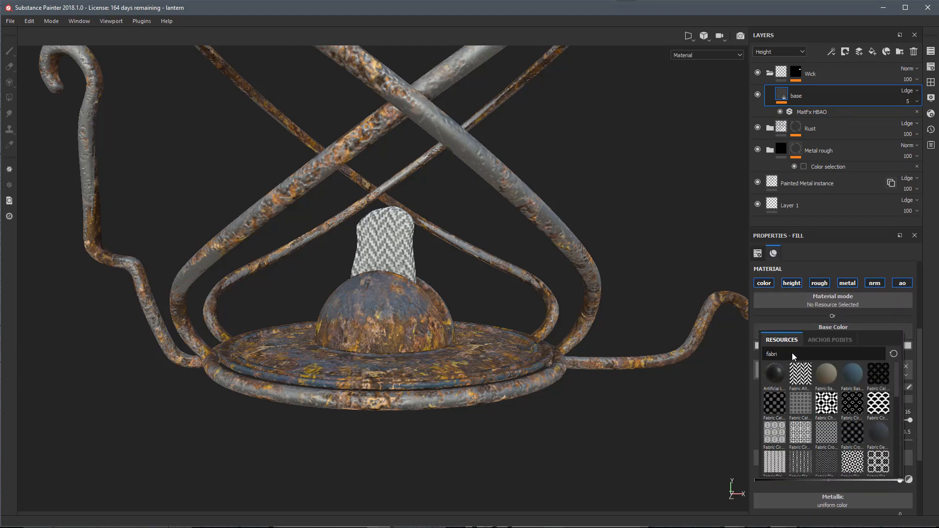
drag(792, 354, 750, 351)
text(grad)
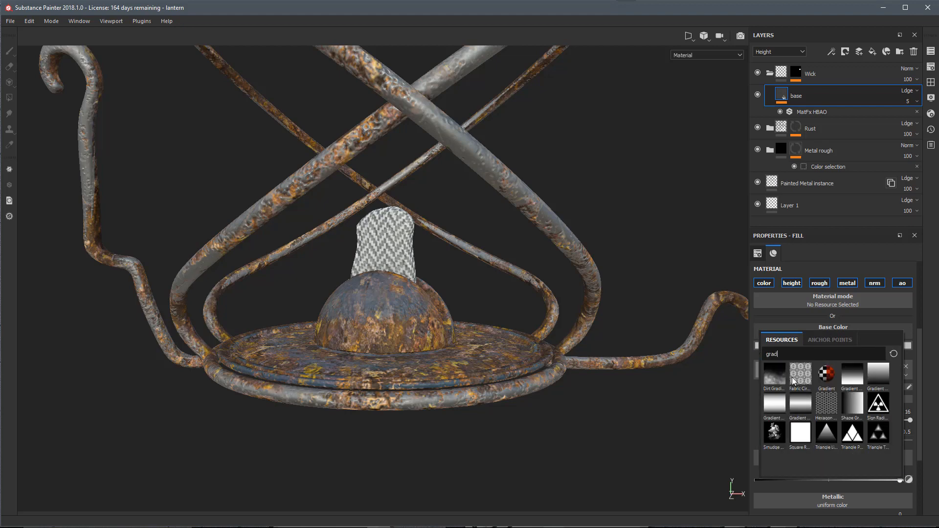
click(873, 374)
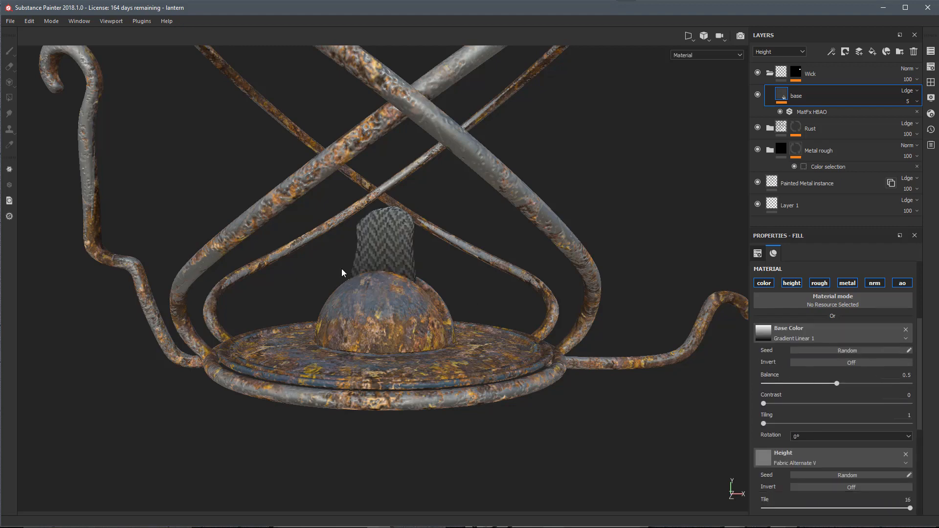
alt+right_drag(388, 240, 397, 267)
alt+drag(397, 267, 365, 292)
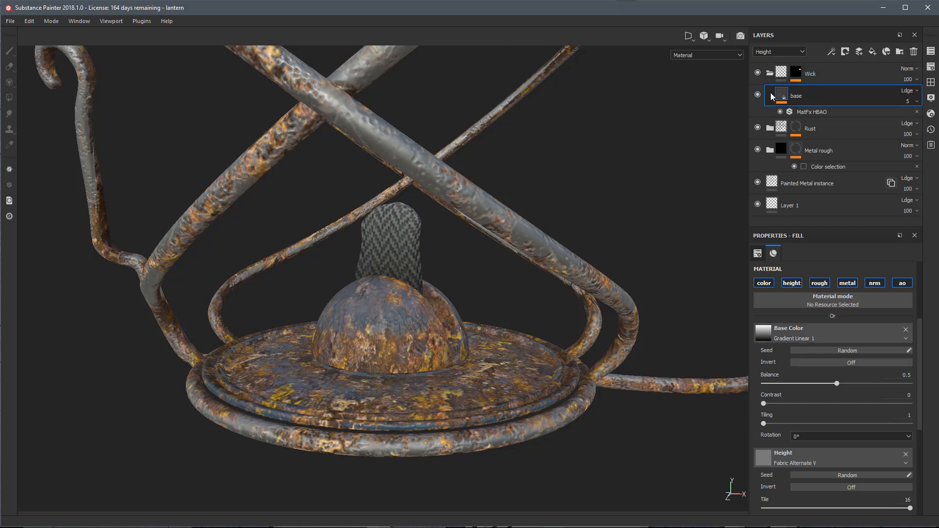
Step: Add a Gradient filter to the base layer above MatFx HBAO and set its Color Quantity to 2
click(832, 52)
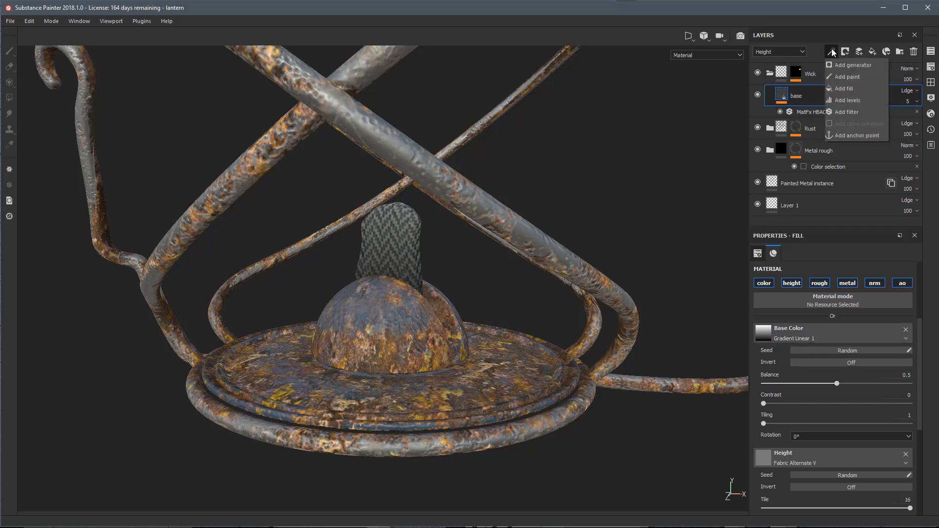
click(835, 113)
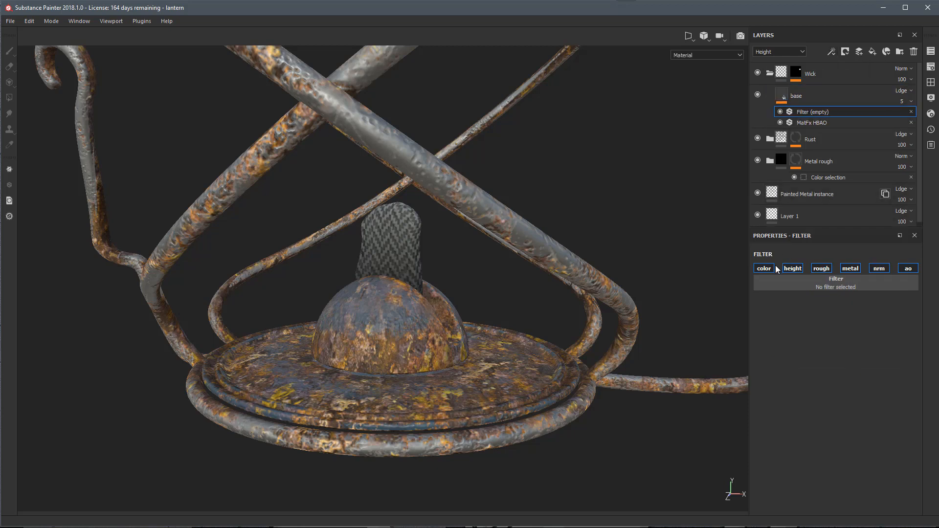
click(770, 282)
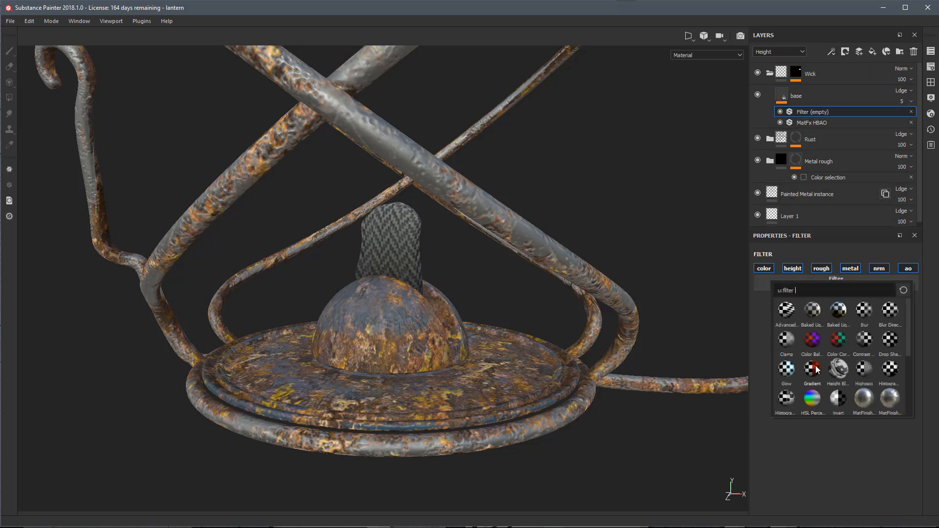
mouse_move(814, 371)
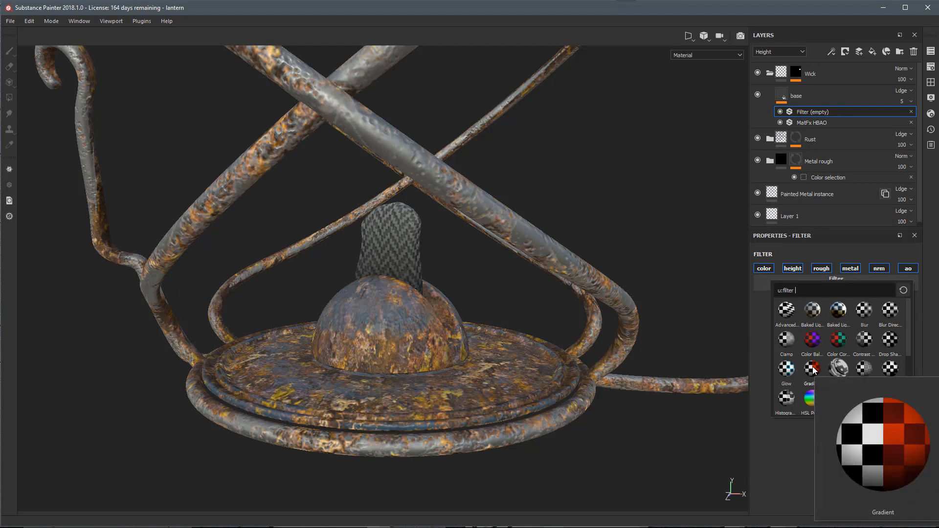
click(812, 367)
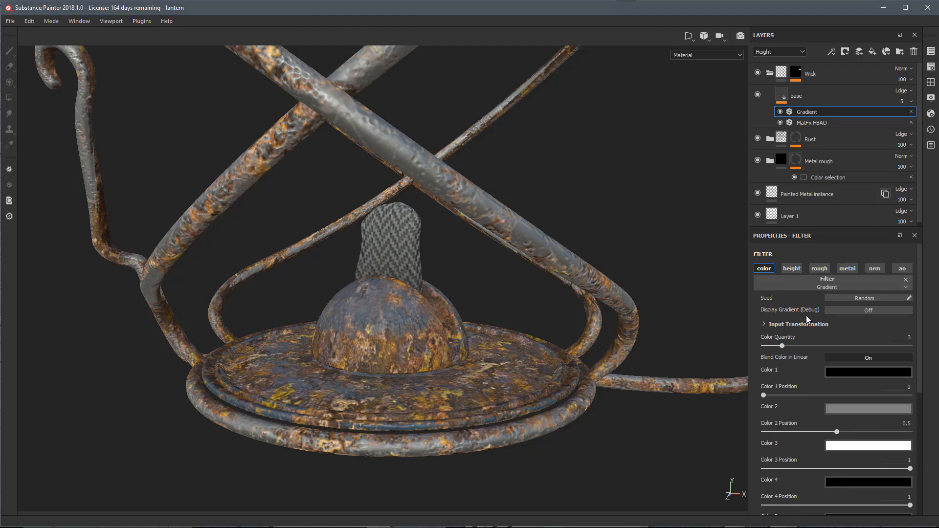
scroll(806, 317, down, 1)
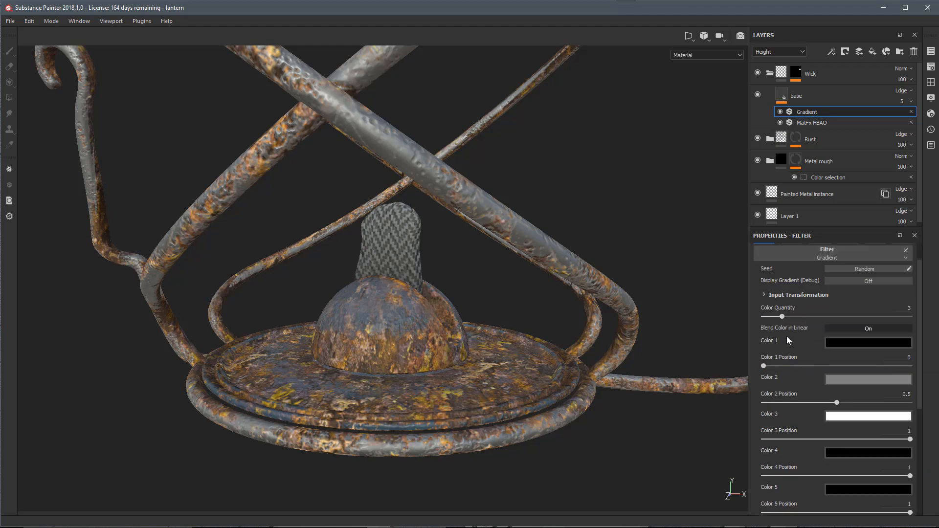
scroll(786, 336, down, 2)
scroll(785, 336, up, 2)
drag(783, 318, 771, 316)
scroll(828, 328, down, 1)
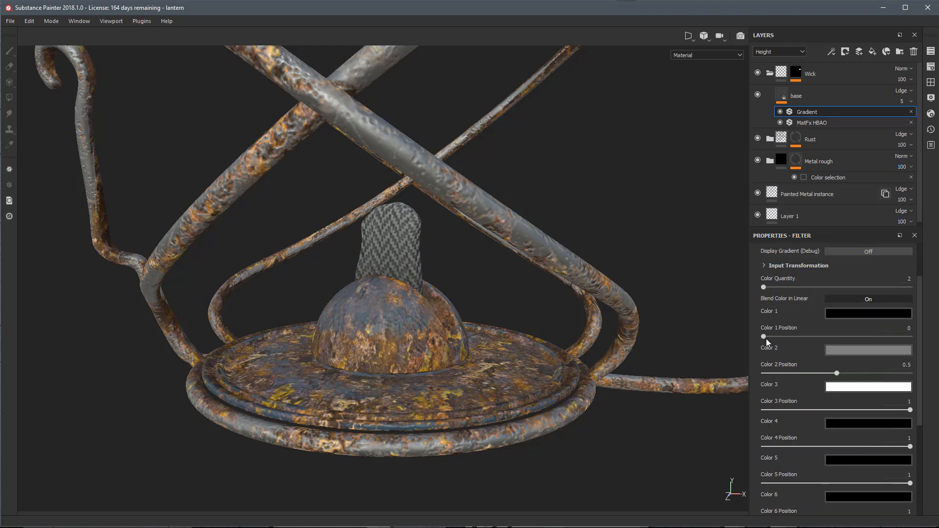
Step: Set the Gradient filter's Color 2 to dark grey (about 0.195) and its Color 1 to a muted brown
click(846, 354)
drag(841, 419, 842, 433)
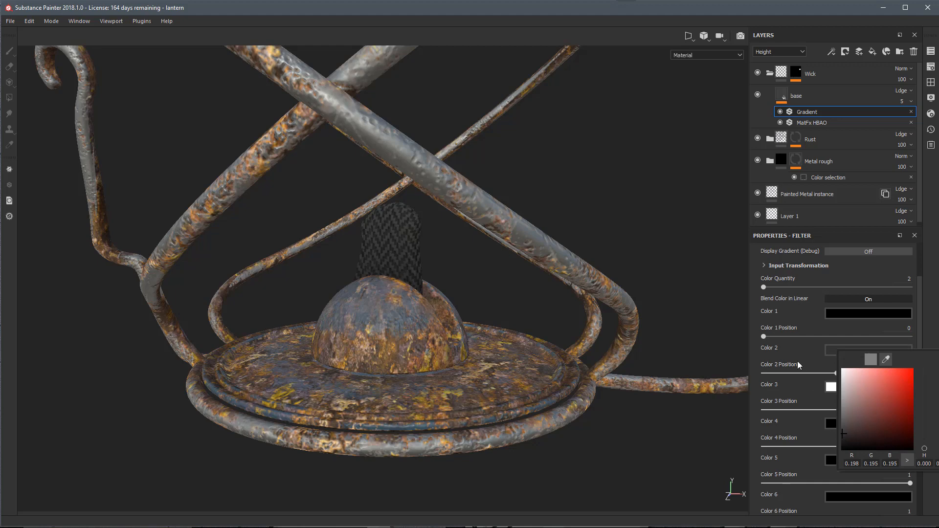
click(830, 314)
drag(838, 368, 846, 389)
drag(919, 415, 918, 407)
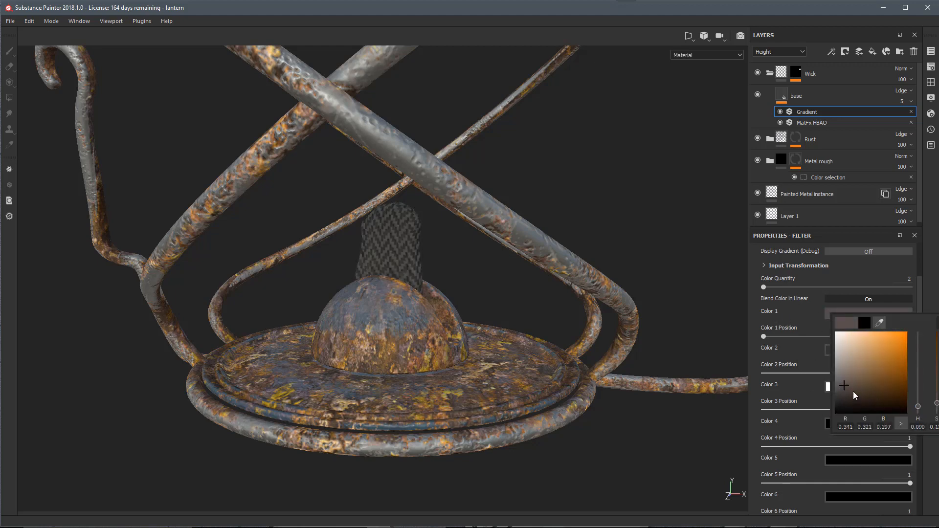
drag(856, 390, 852, 381)
click(793, 278)
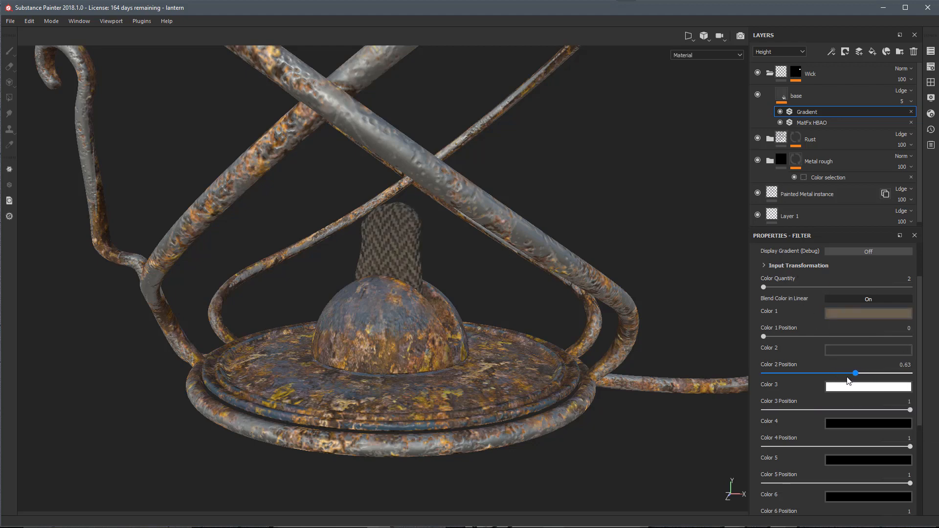
Step: Set the gradient's Color 1 Position to 0.31 and Color 2 Position to 0.39, and check the wick
drag(768, 338, 819, 339)
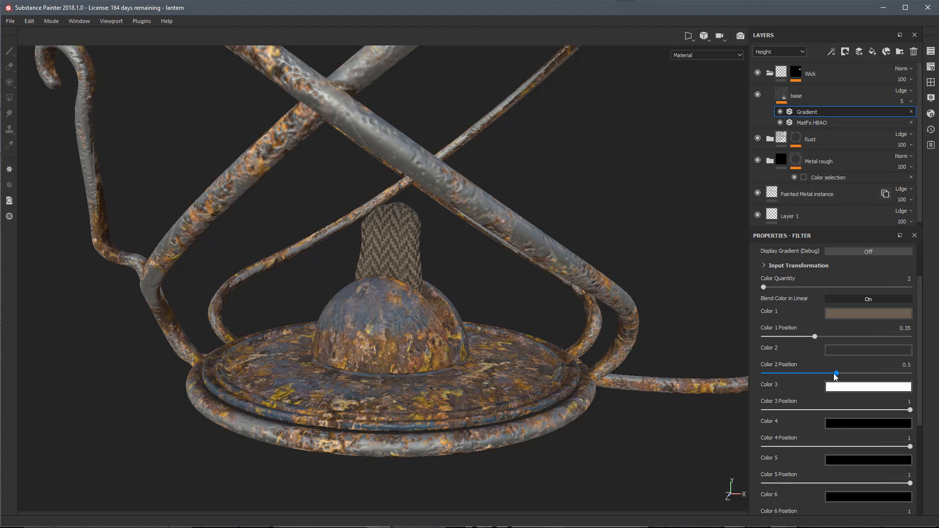
drag(836, 375, 821, 375)
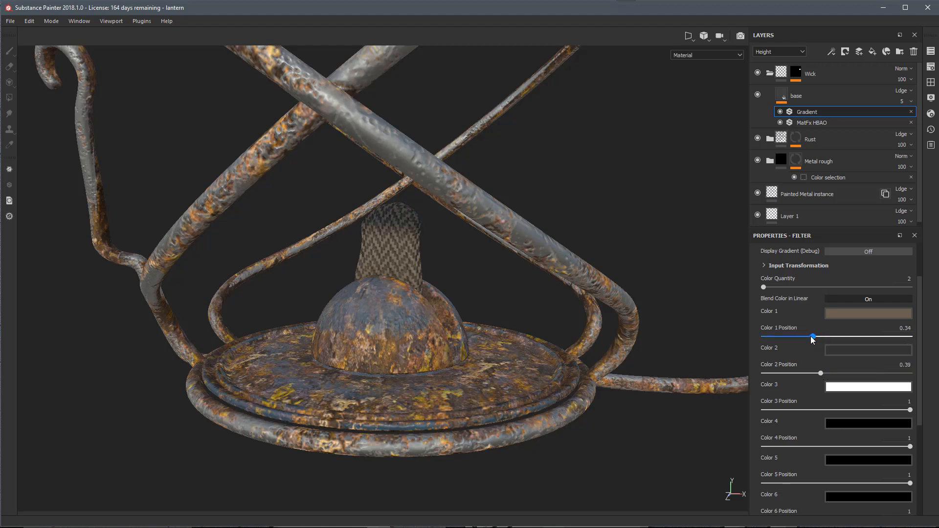
drag(814, 337, 808, 337)
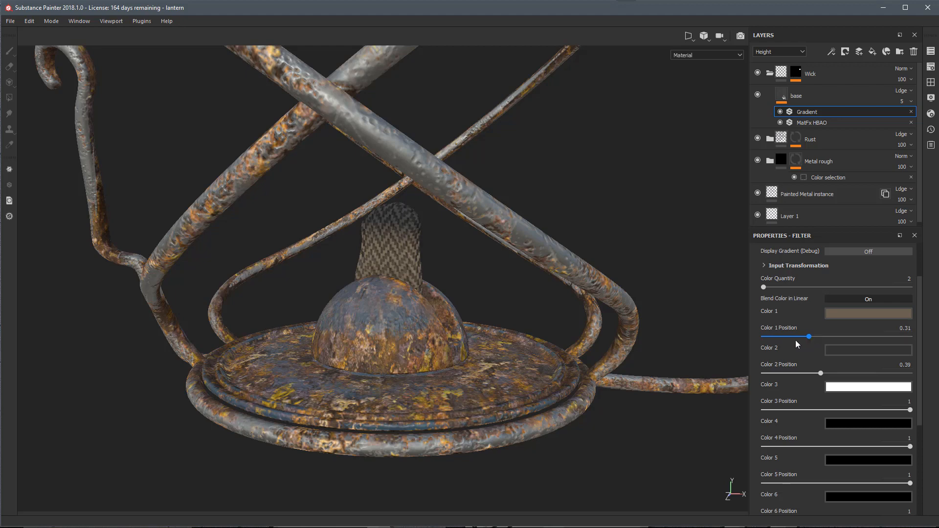
alt+drag(535, 327, 428, 238)
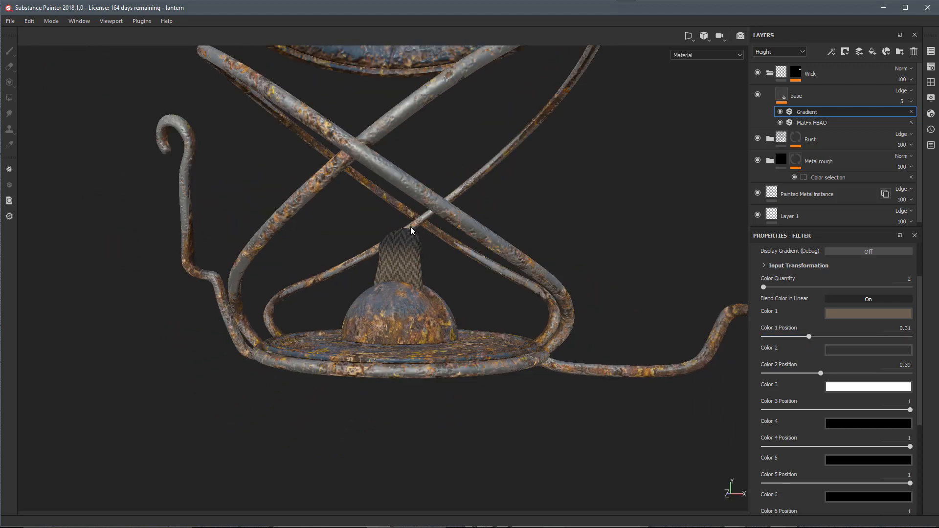
alt+drag(449, 222, 465, 278)
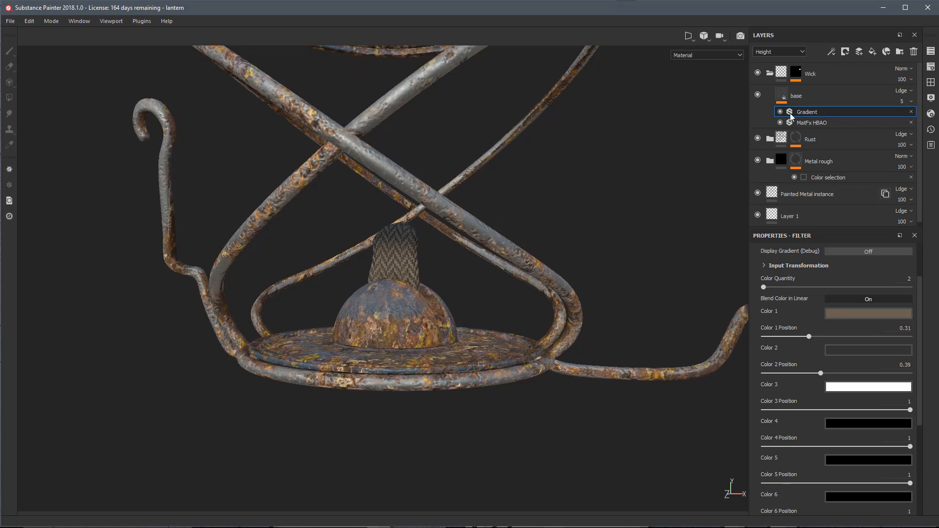
Step: Add a paint effect above the Gradient filter on the base layer and choose the Dirt 2 brush
click(831, 51)
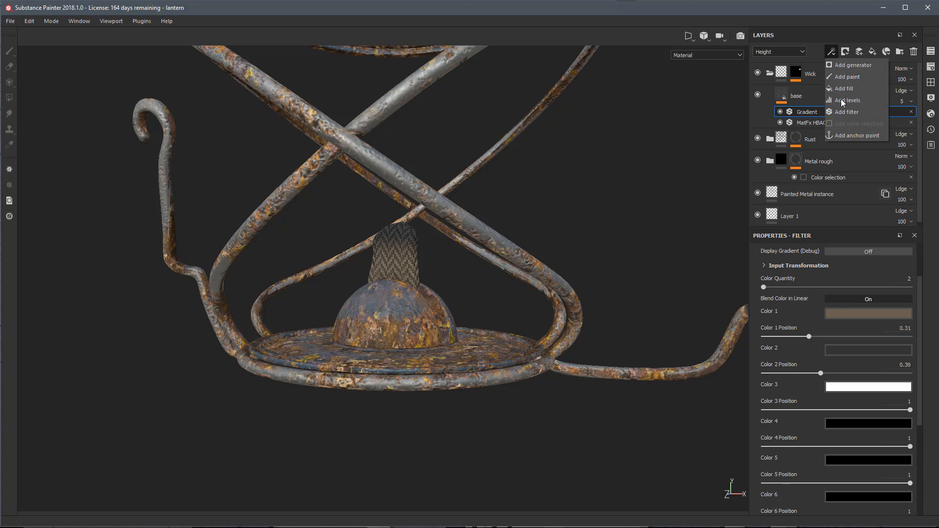
click(841, 78)
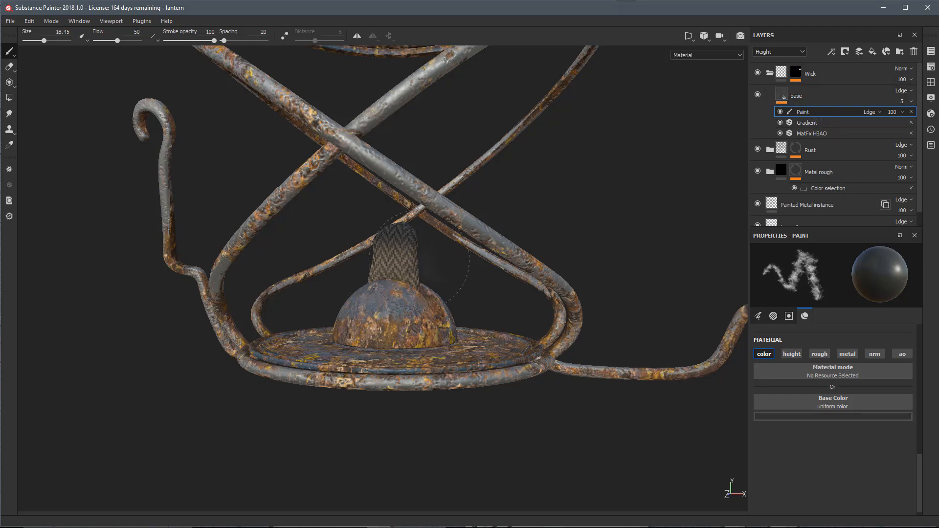
scroll(409, 244, up, 2)
click(929, 83)
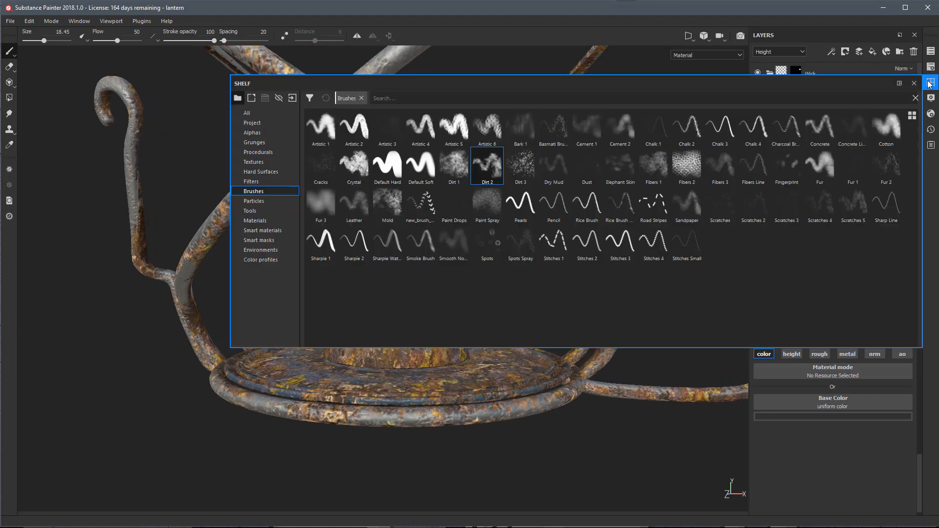
click(484, 163)
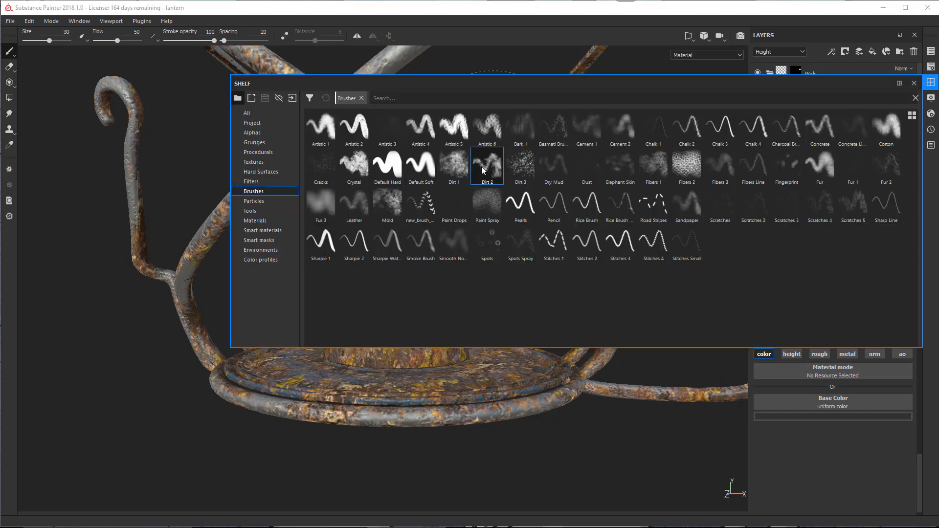
click(900, 84)
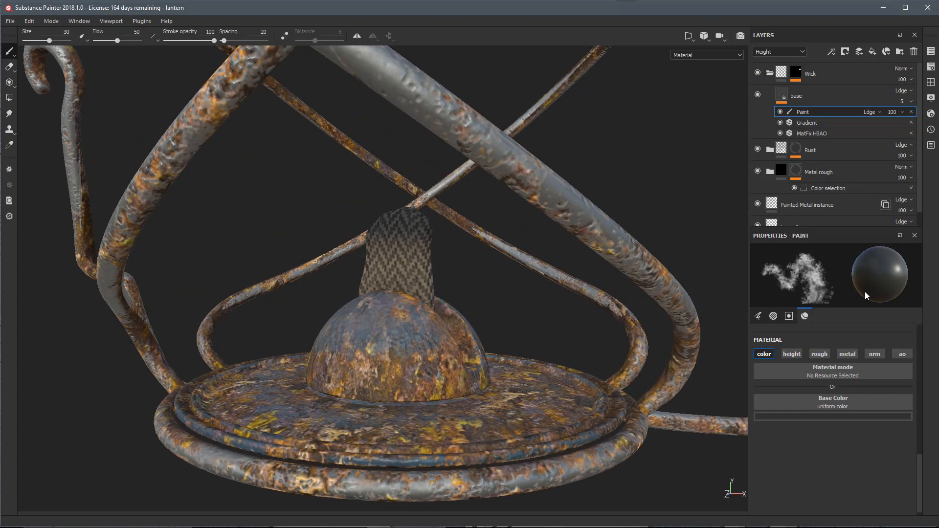
Step: Darken the brush's Base Color to near-black with a value of 0.016
scroll(771, 412, down, 1)
click(770, 409)
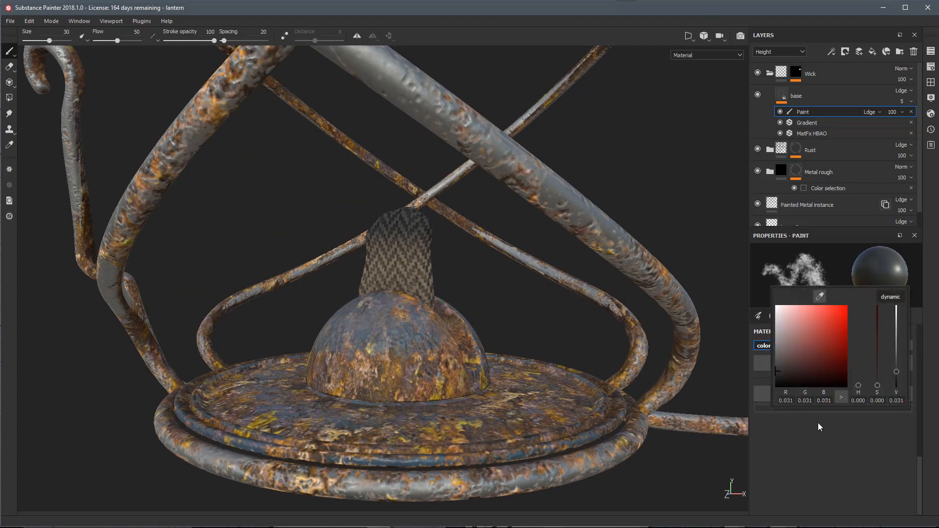
drag(897, 371, 896, 377)
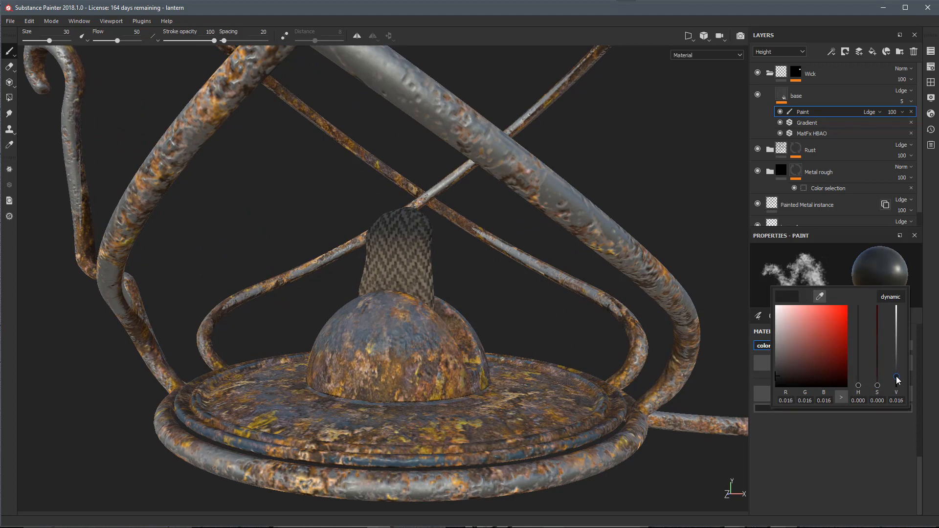
Step: Shrink the brush to size 5.1 and paint dark burnt patches around the wick's tip from several sides
scroll(449, 253, up, 4)
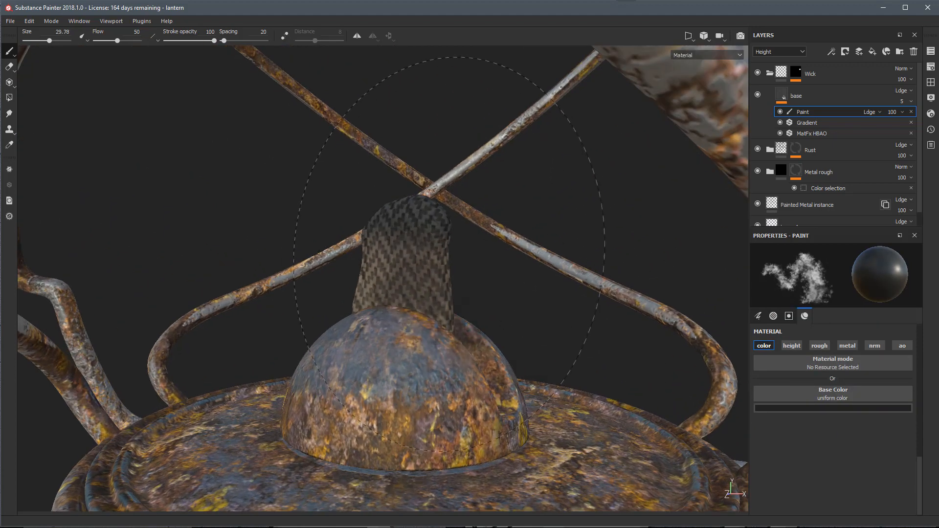
ctrl+right_drag(449, 254, 399, 251)
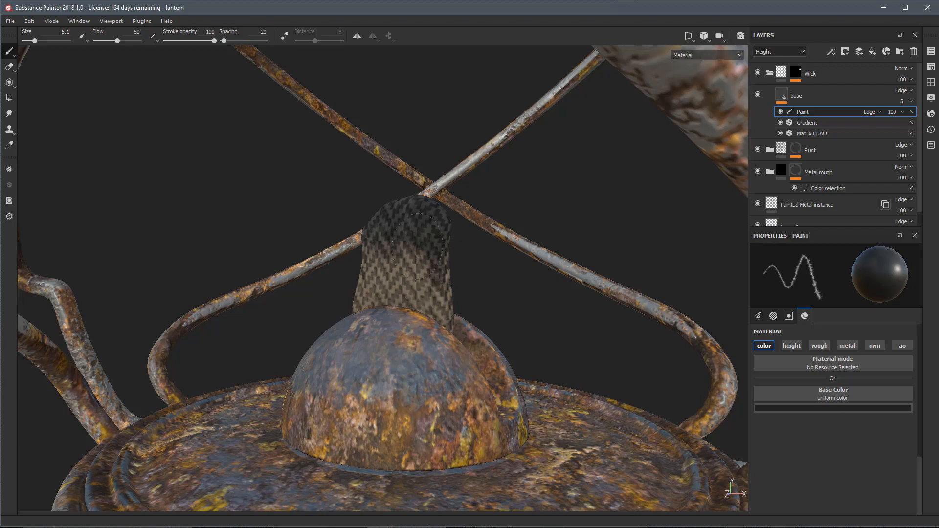
mouse_move(472, 277)
alt+mouse_down()
mouse_move(380, 269)
mouse_move(405, 275)
mouse_move(353, 228)
alt+mouse_up()
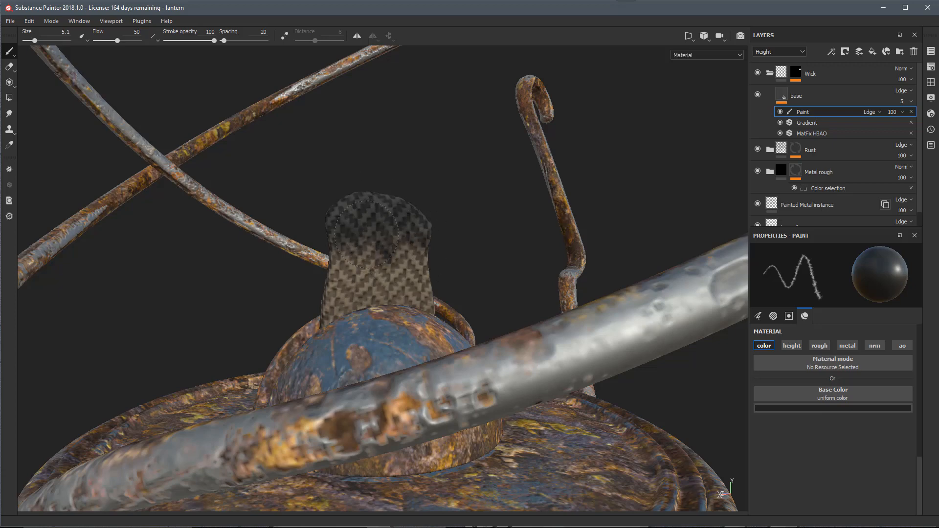
alt+right_drag(440, 309, 410, 298)
alt+drag(411, 299, 540, 325)
alt+right_drag(540, 324, 471, 341)
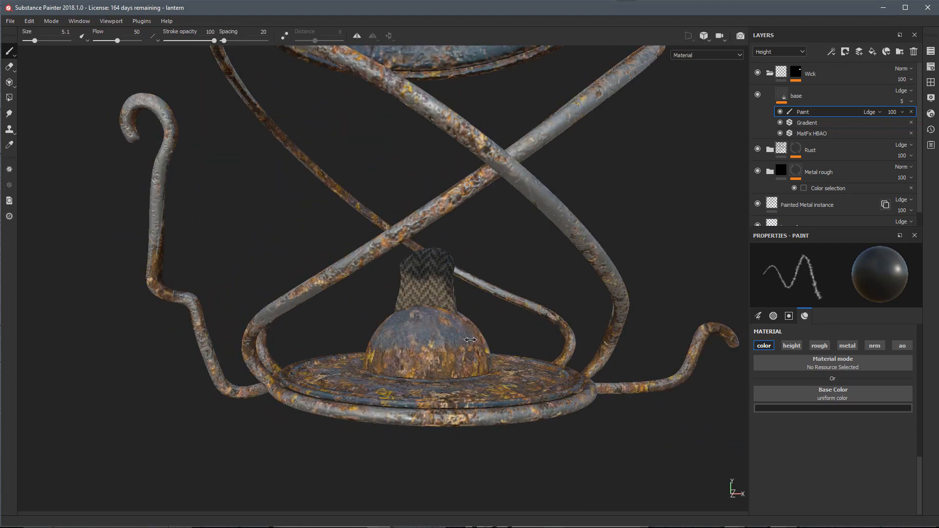
alt+middle_drag(508, 287, 509, 293)
alt+drag(509, 293, 497, 287)
alt+right_drag(492, 296, 475, 302)
alt+drag(475, 303, 415, 289)
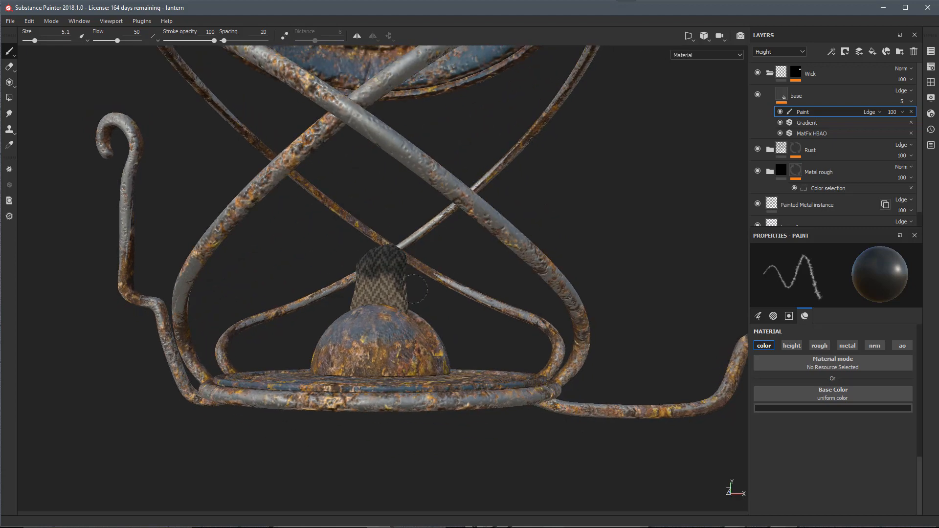
Step: Switch to the eraser at size 3.6 and break up the painted burn on the wick
click(5, 68)
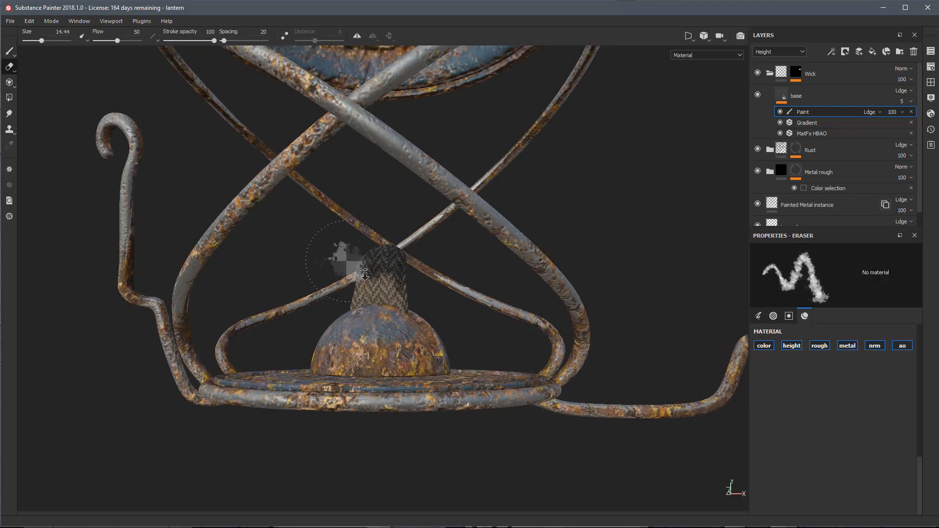
scroll(359, 262, up, 3)
ctrl+right_drag(353, 297, 310, 297)
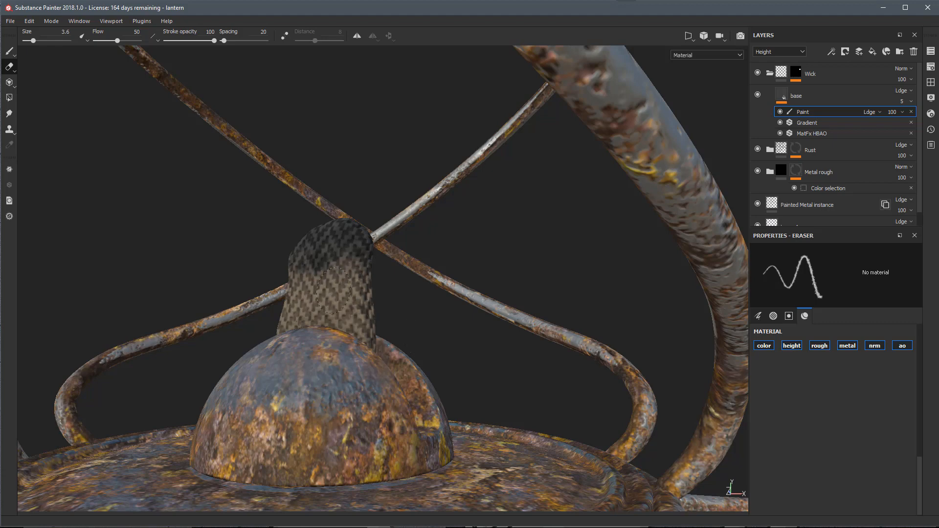
alt+right_drag(327, 288, 418, 319)
alt+middle_drag(417, 320, 418, 332)
alt+drag(418, 332, 425, 324)
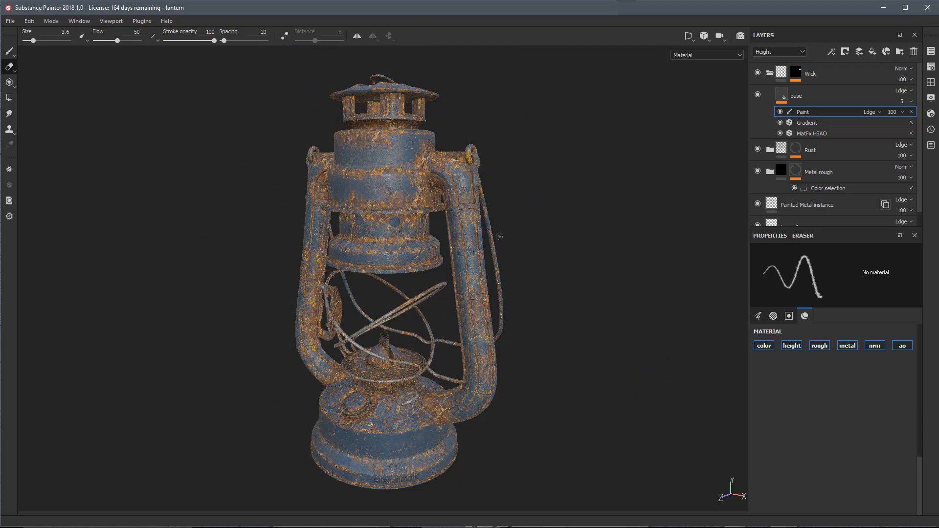
Step: Select the carrying handle's texture set and add the Metal rough smart material above its Rust folder
alt+drag(499, 236, 468, 225)
alt+right_drag(467, 225, 499, 292)
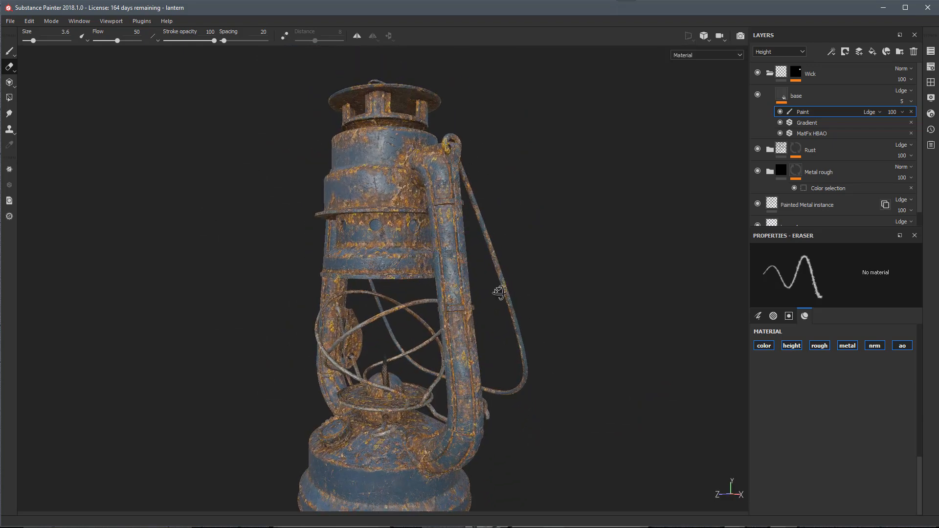
alt+drag(499, 293, 512, 290)
alt+middle_drag(512, 290, 503, 258)
alt+right_drag(503, 258, 519, 269)
key(ctrl+alt)
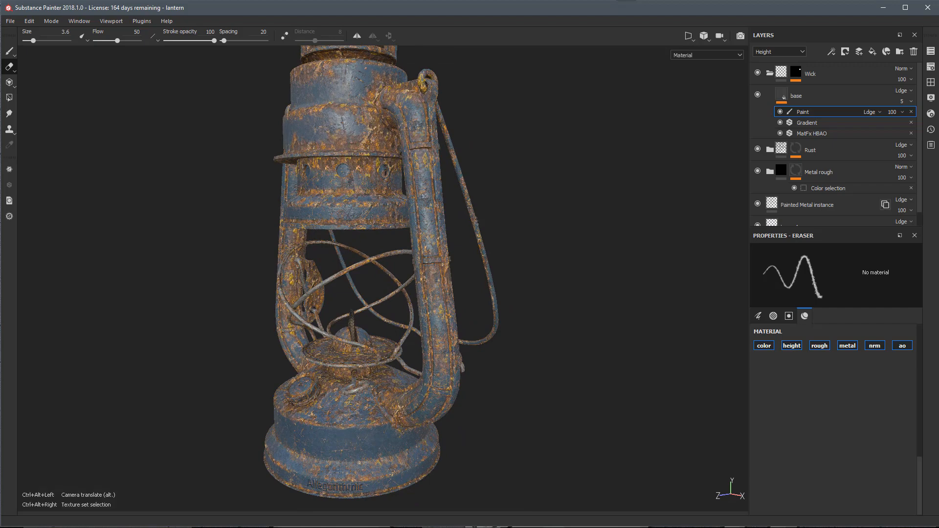
ctrl+alt+right_click(533, 266)
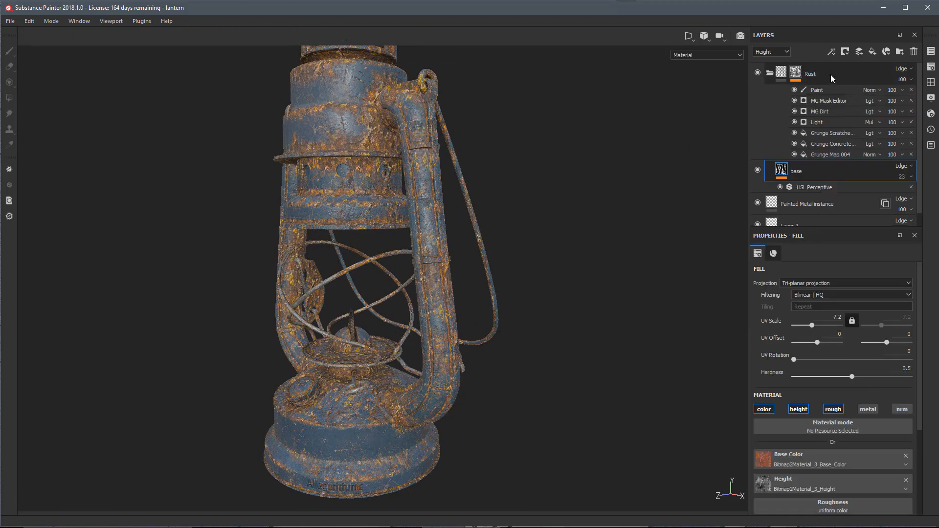
click(930, 82)
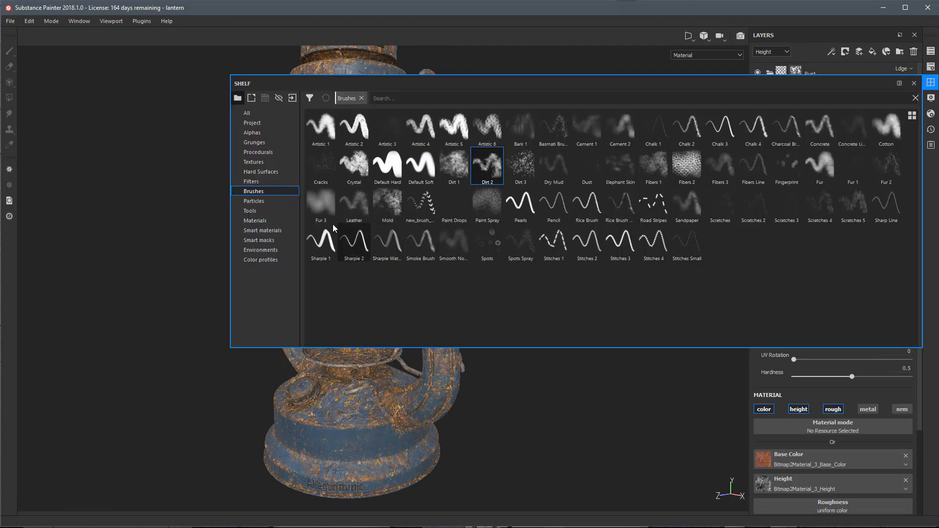
click(272, 232)
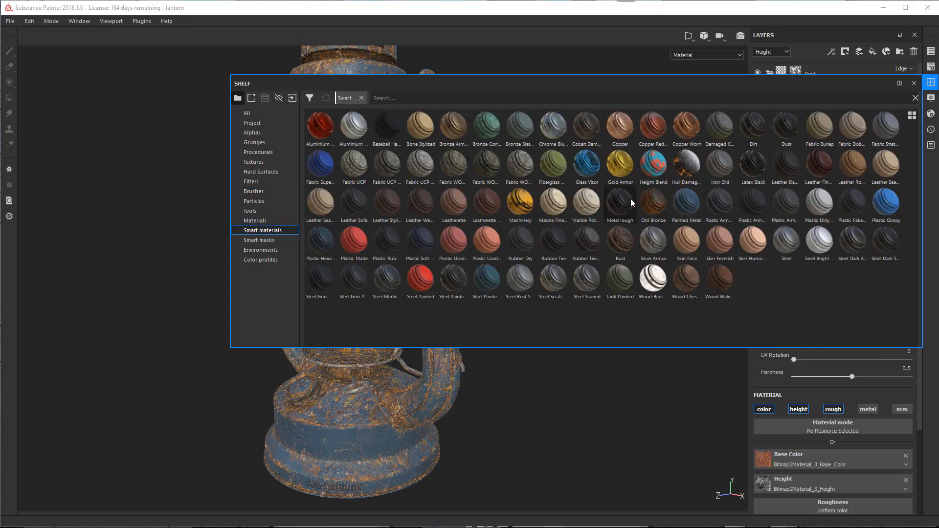
drag(629, 200, 846, 66)
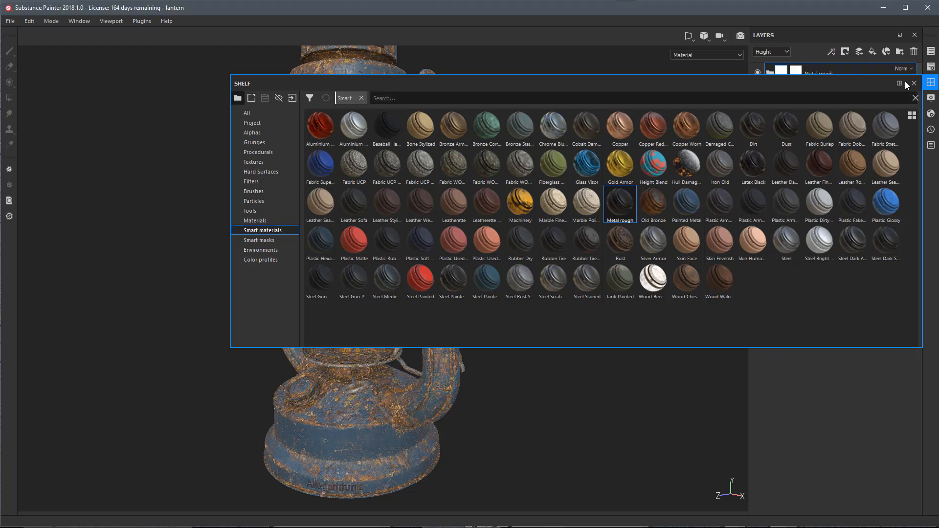
click(913, 84)
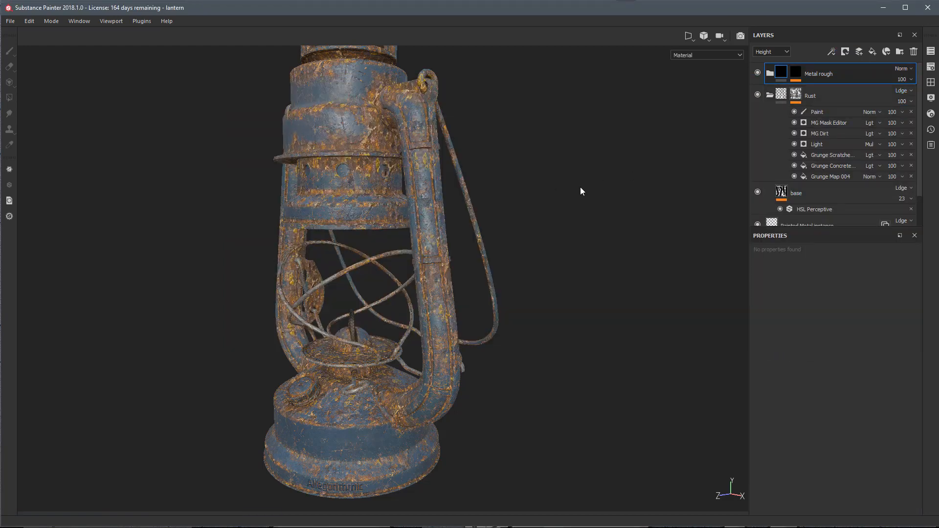
Step: Add the handle's yellow ID colour to the Color selection in the Metal rough mask
alt+middle_drag(494, 148, 518, 294)
alt+drag(455, 159, 350, 241)
alt+right_drag(503, 248, 602, 298)
click(796, 69)
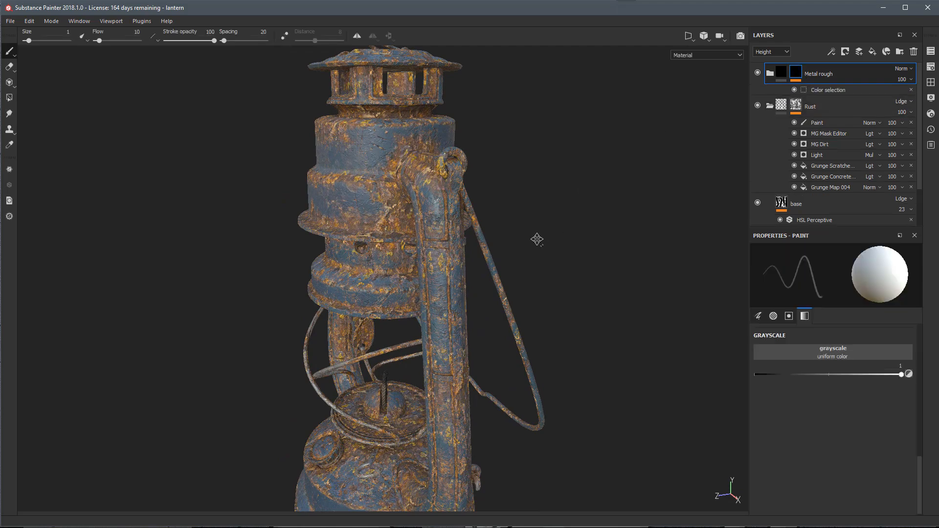
alt+middle_drag(536, 239, 514, 219)
click(824, 91)
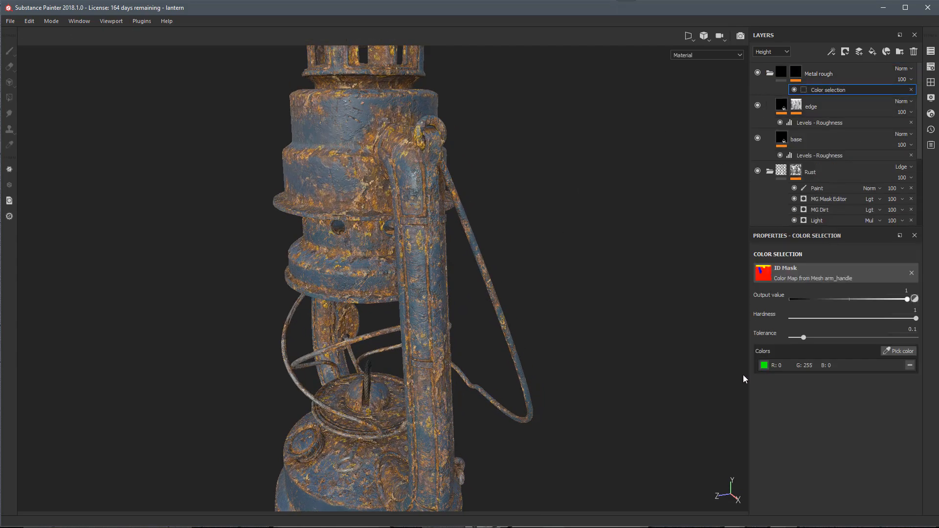
click(893, 350)
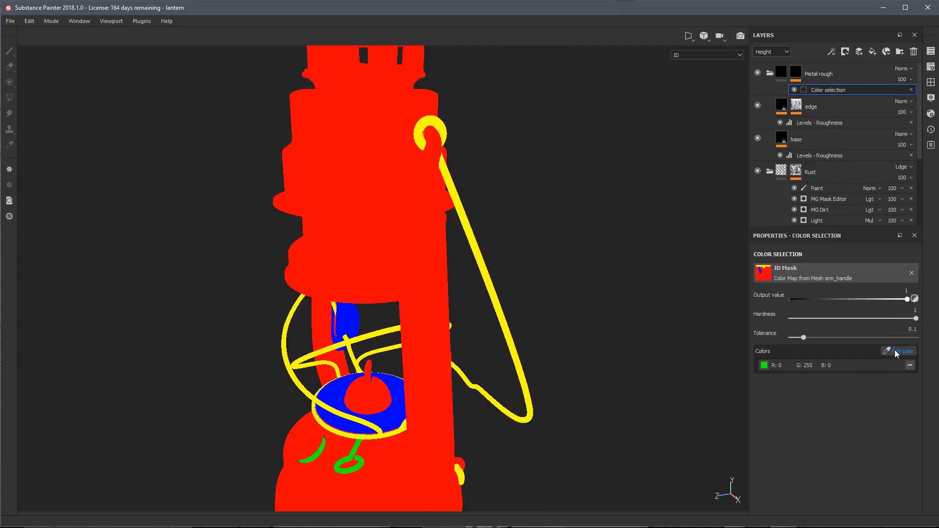
click(481, 251)
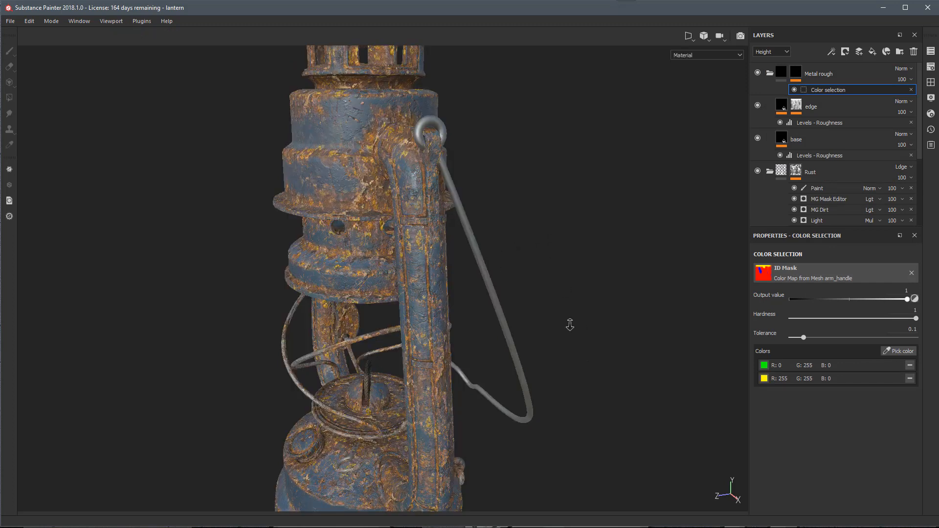
alt+drag(570, 321, 540, 270)
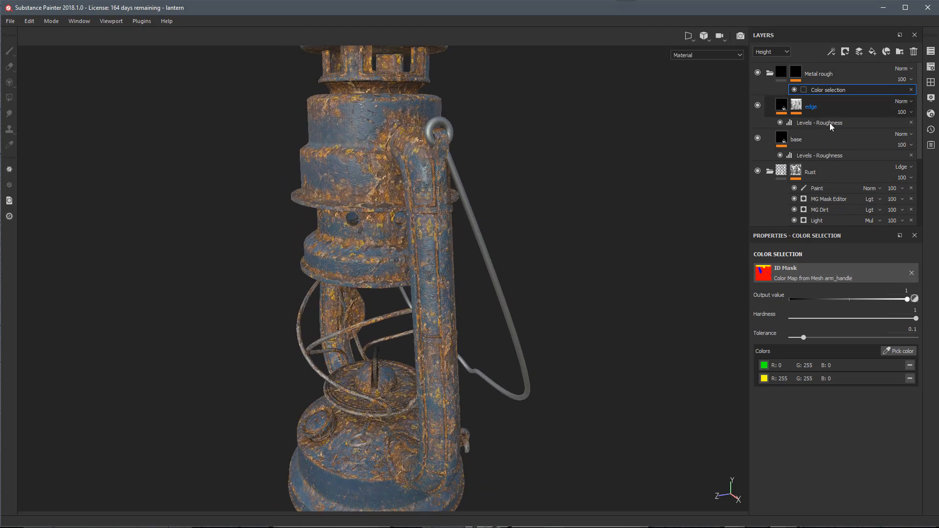
Step: Move the handle's Rust folder above Metal rough and enable the metal channel on its base fill layer
click(770, 73)
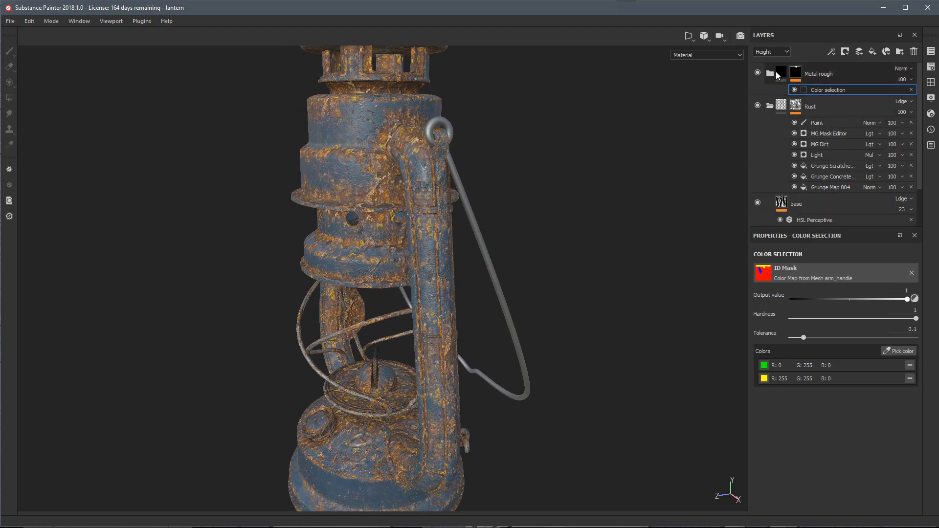
click(834, 106)
drag(834, 107, 839, 67)
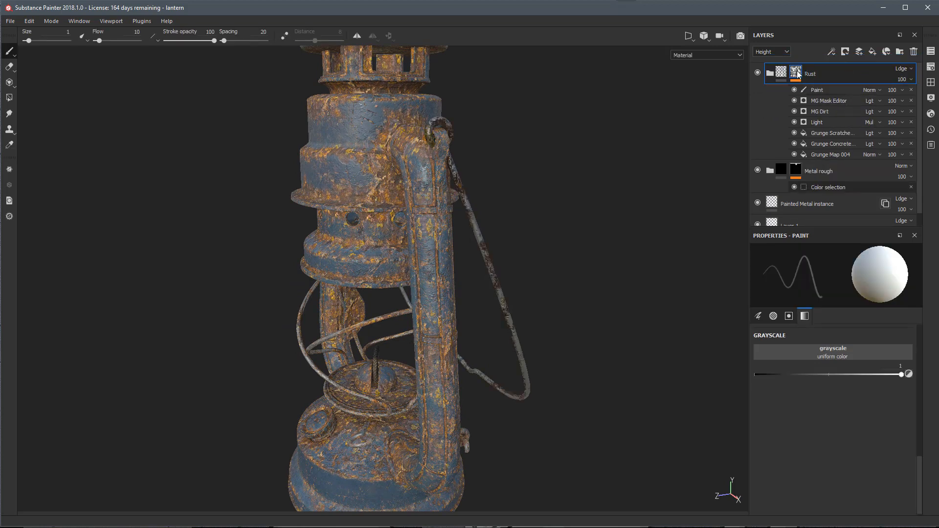
click(780, 73)
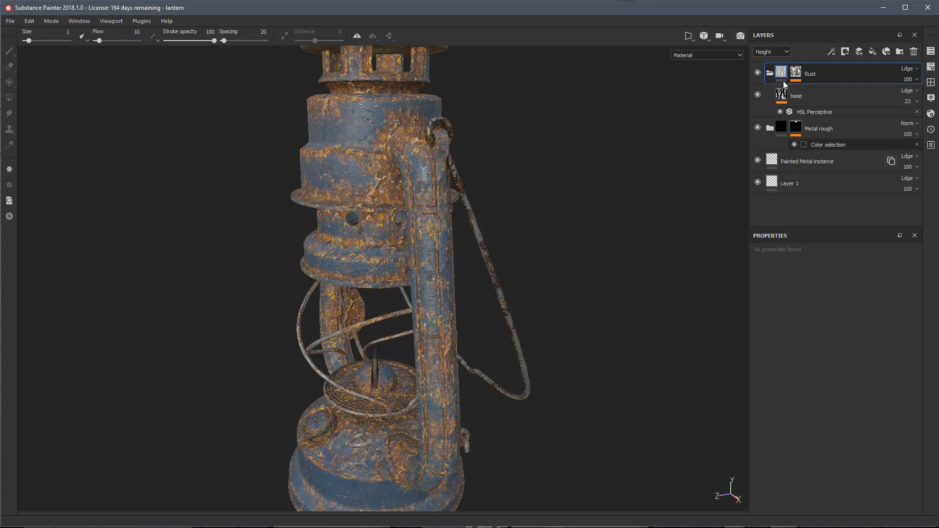
click(782, 94)
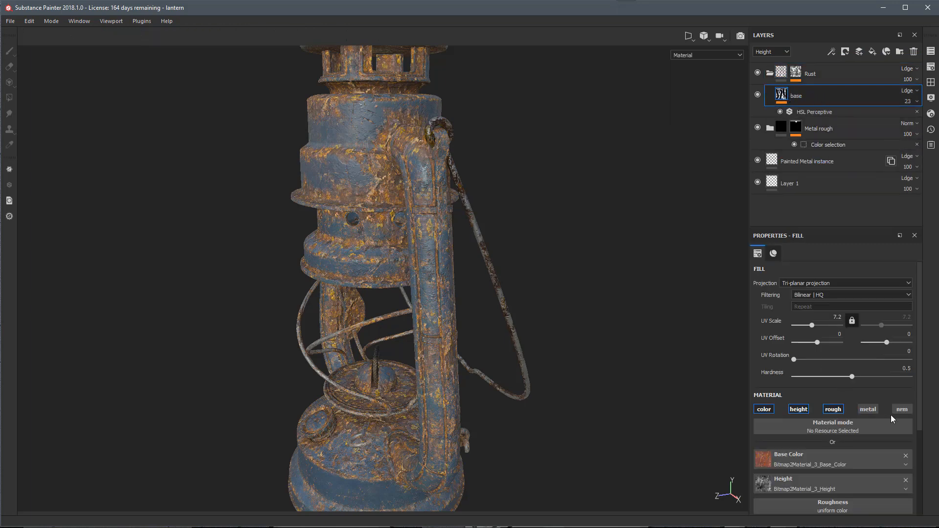
click(874, 410)
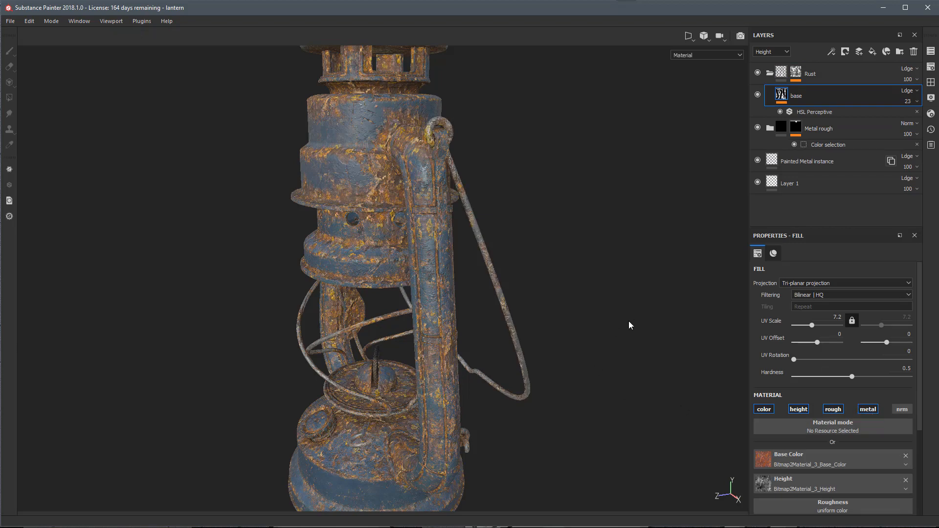
Step: Select the lantern top's texture set and add the Metal rough smart material beneath its Rust folder
alt+right_drag(547, 264, 484, 197)
alt+middle_drag(489, 259, 504, 244)
mouse_move(523, 259)
alt+mouse_down()
mouse_move(486, 276)
mouse_move(508, 264)
alt+mouse_up()
alt+middle_drag(508, 264, 545, 350)
alt+drag(489, 235, 484, 274)
alt+right_drag(440, 186, 492, 185)
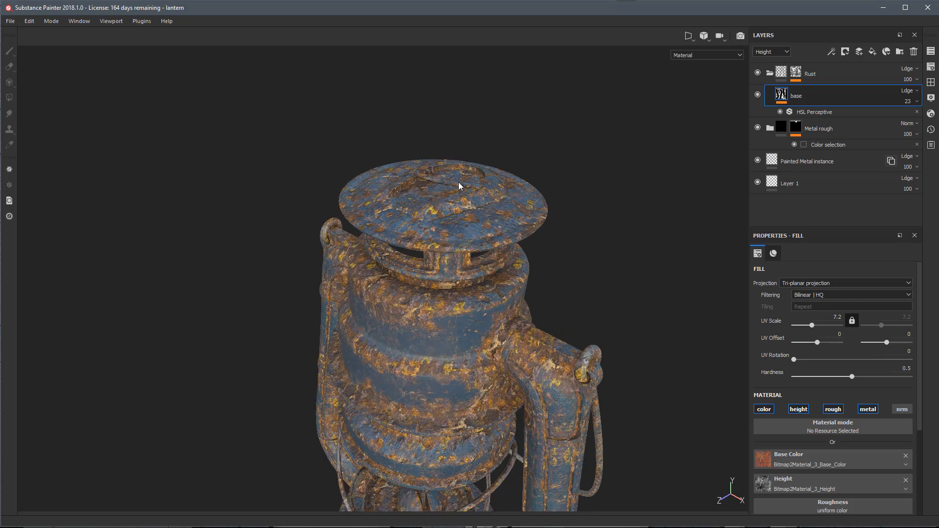
key(ctrl+alt)
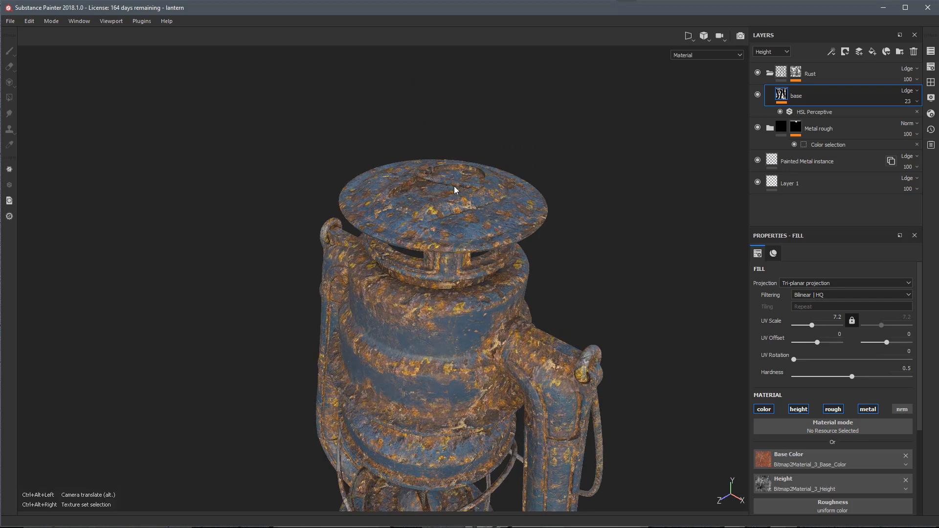
ctrl+alt+right_click(541, 230)
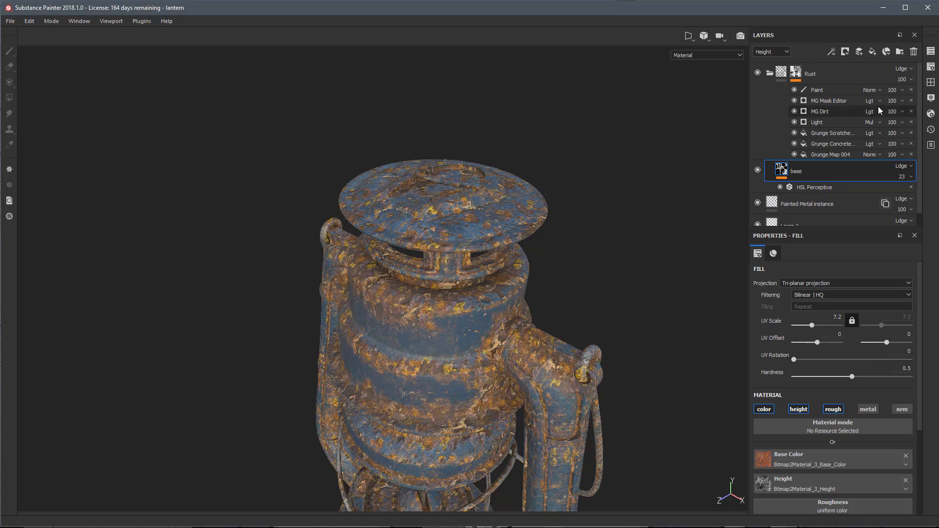
click(931, 82)
drag(619, 203, 832, 66)
click(823, 93)
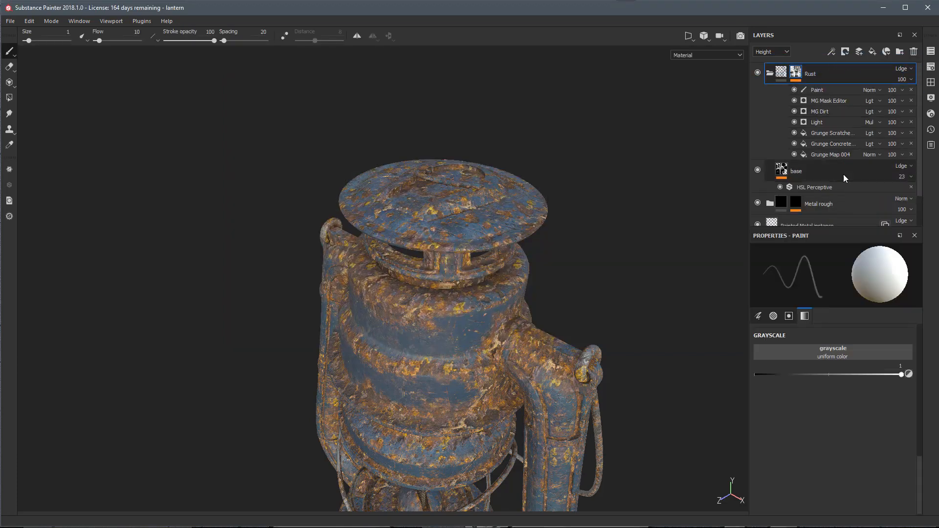
Step: Enable the metal channel on the base fill in the lantern top's Rust folder and collapse the folder
click(770, 73)
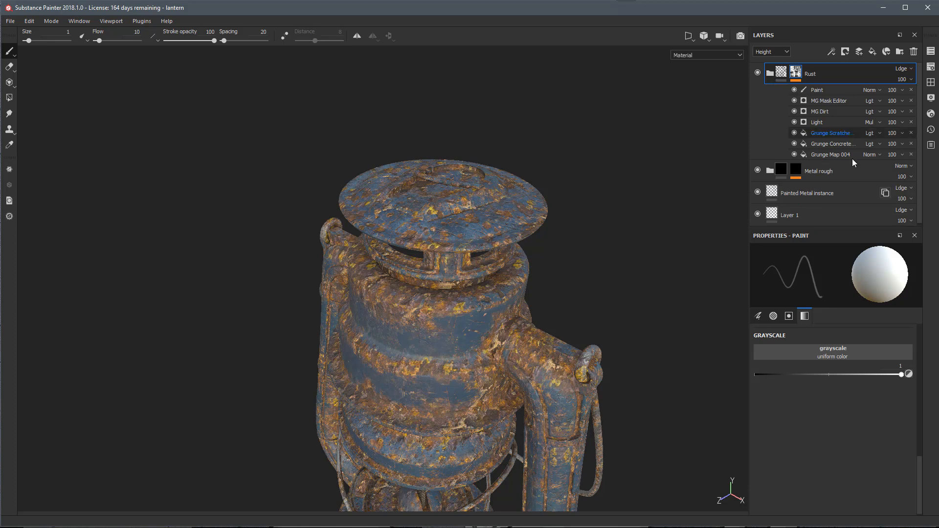
click(780, 75)
click(770, 72)
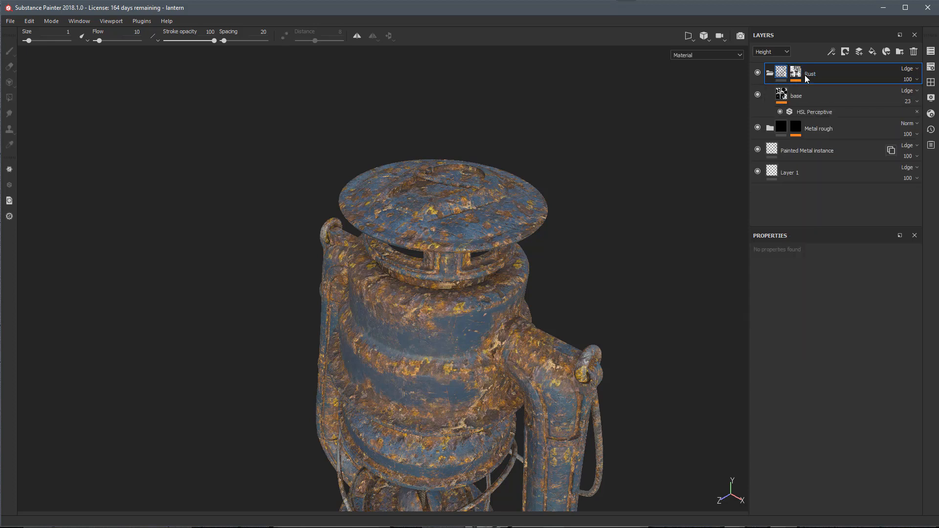
click(781, 95)
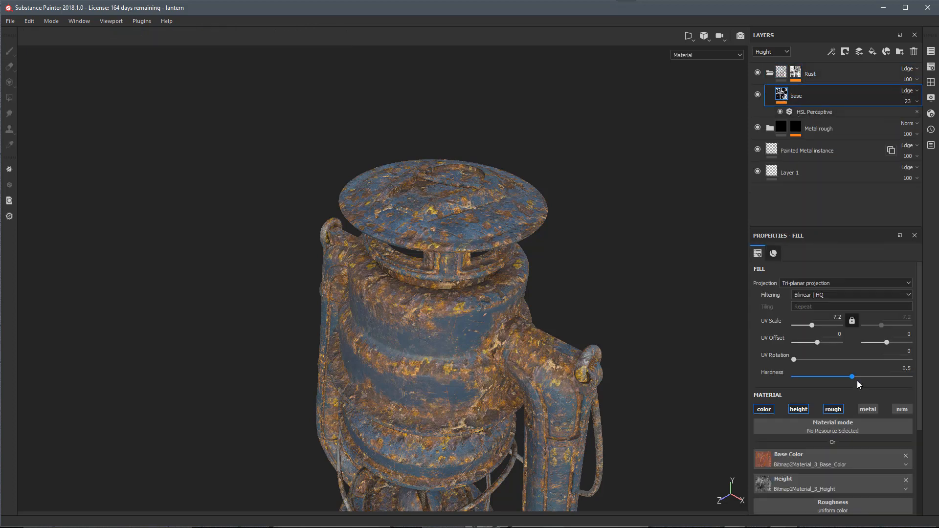
click(770, 73)
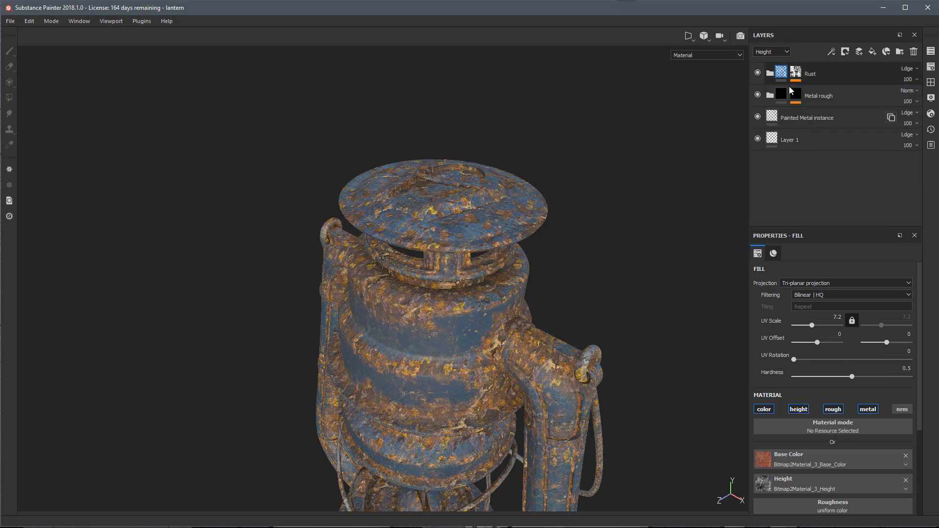
Step: Add the yellow ID colour of the wire loop on the cap to the Metal rough mask's Color selection
click(795, 95)
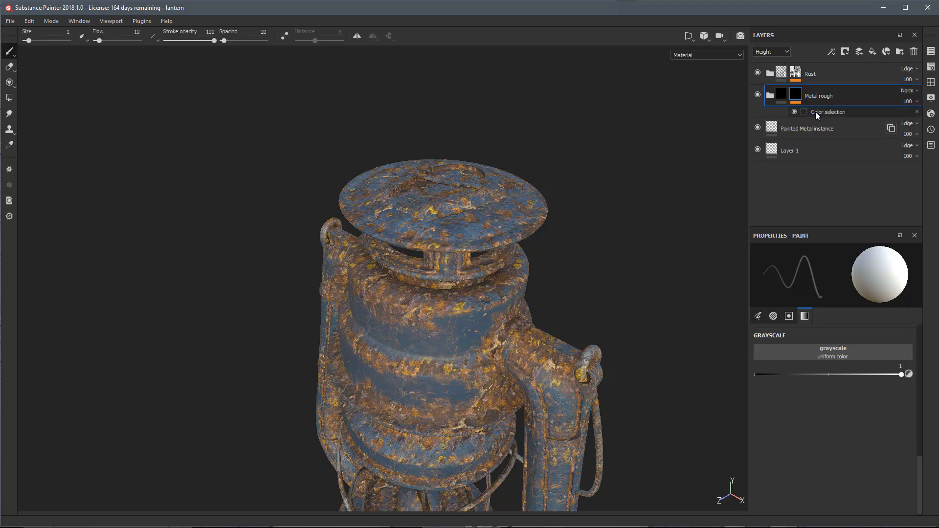
click(815, 111)
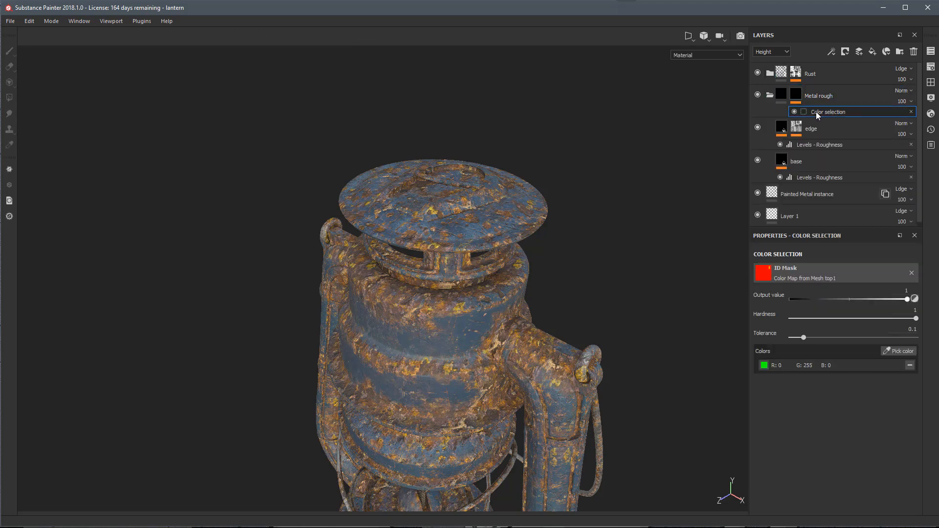
click(890, 351)
click(456, 176)
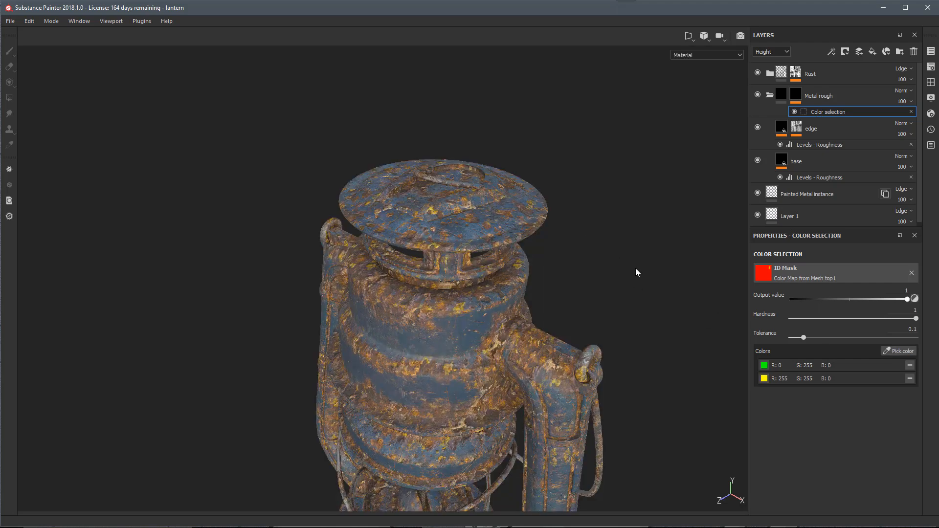
alt+right_drag(605, 275, 537, 232)
alt+middle_drag(503, 273, 440, 166)
alt+drag(482, 276, 549, 257)
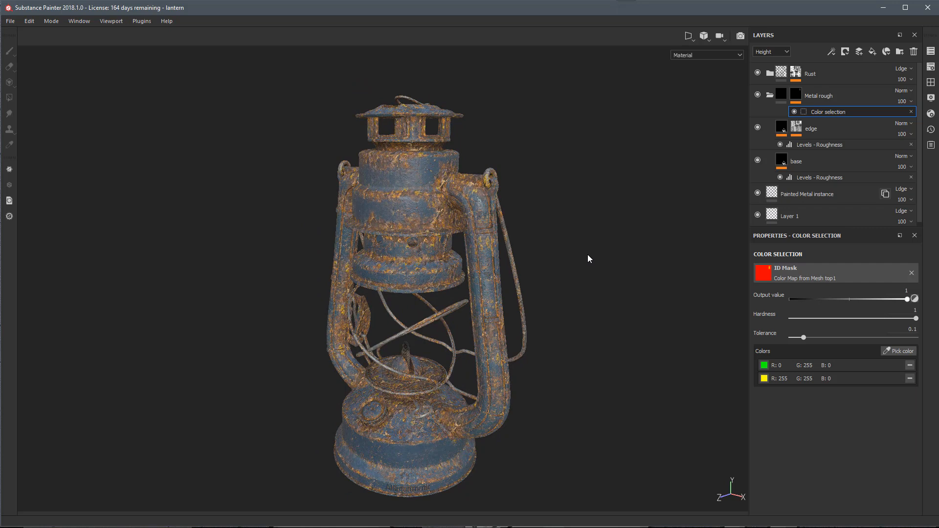